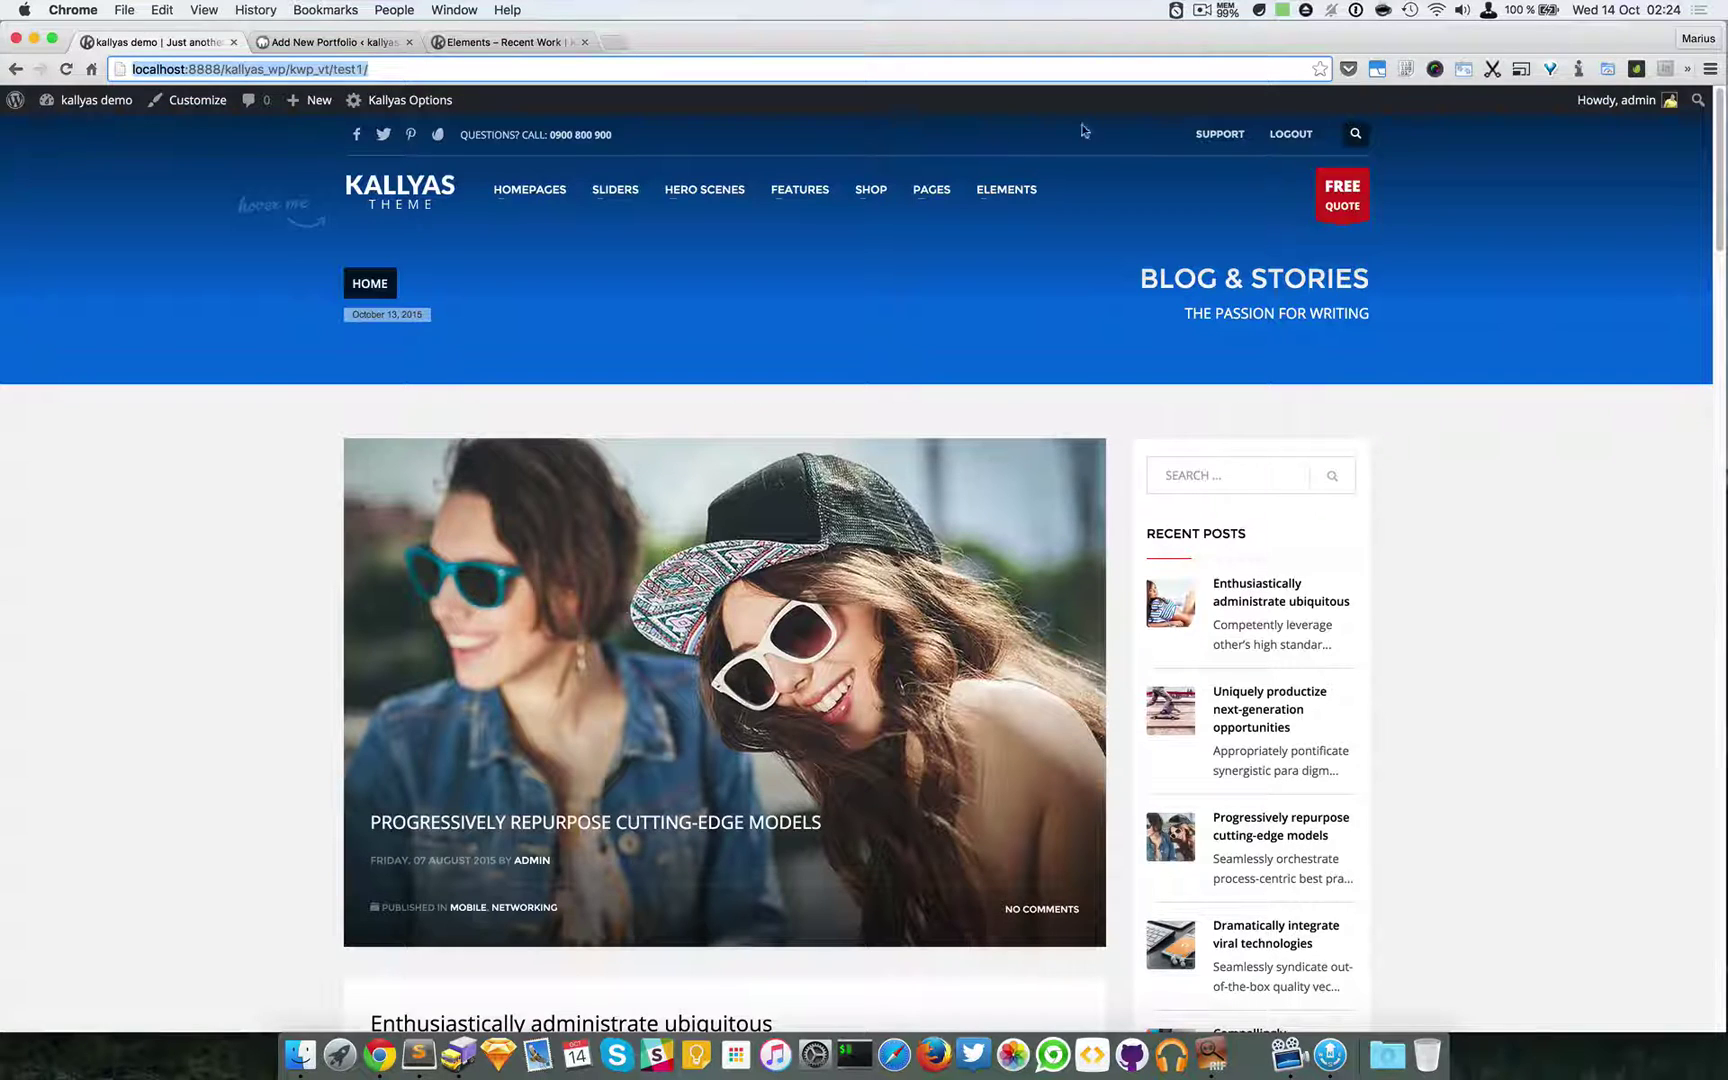
- From the SLIDERS menu, open Creative Slider and Shop Slider Part 1 and Part 2 in new tabs
mouse_move(615, 189)
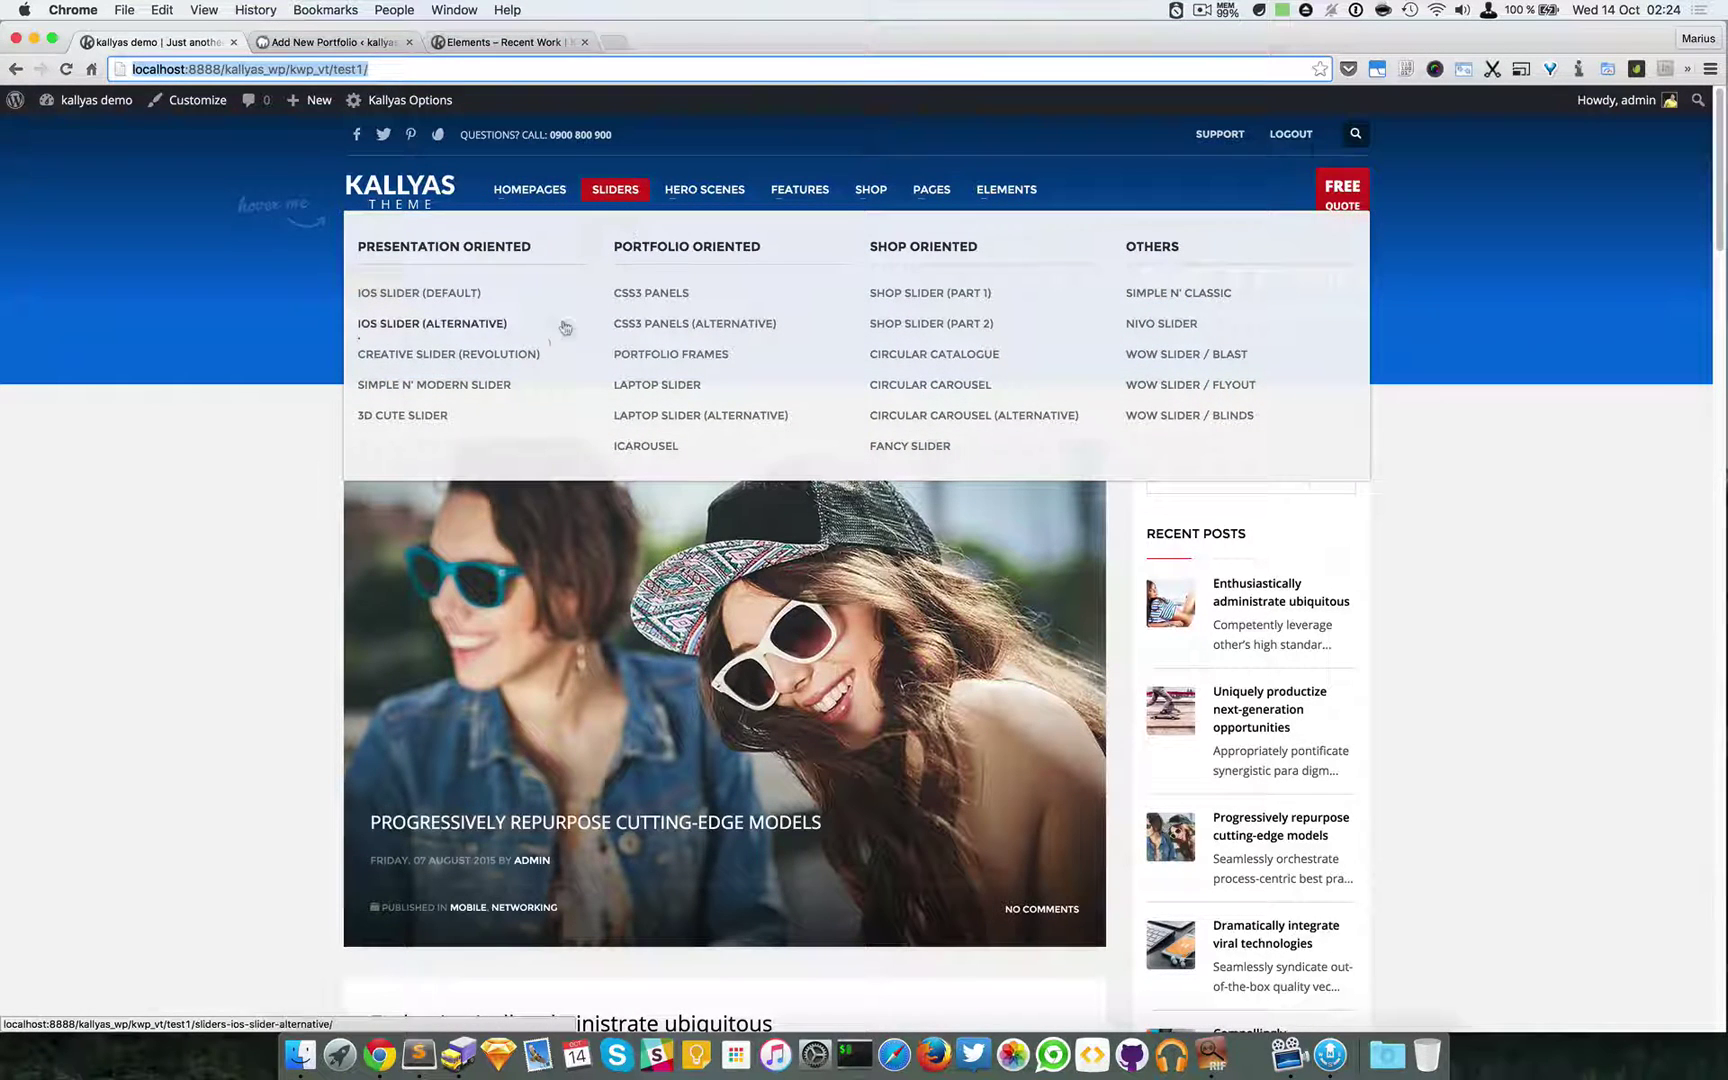
super+click(380, 360)
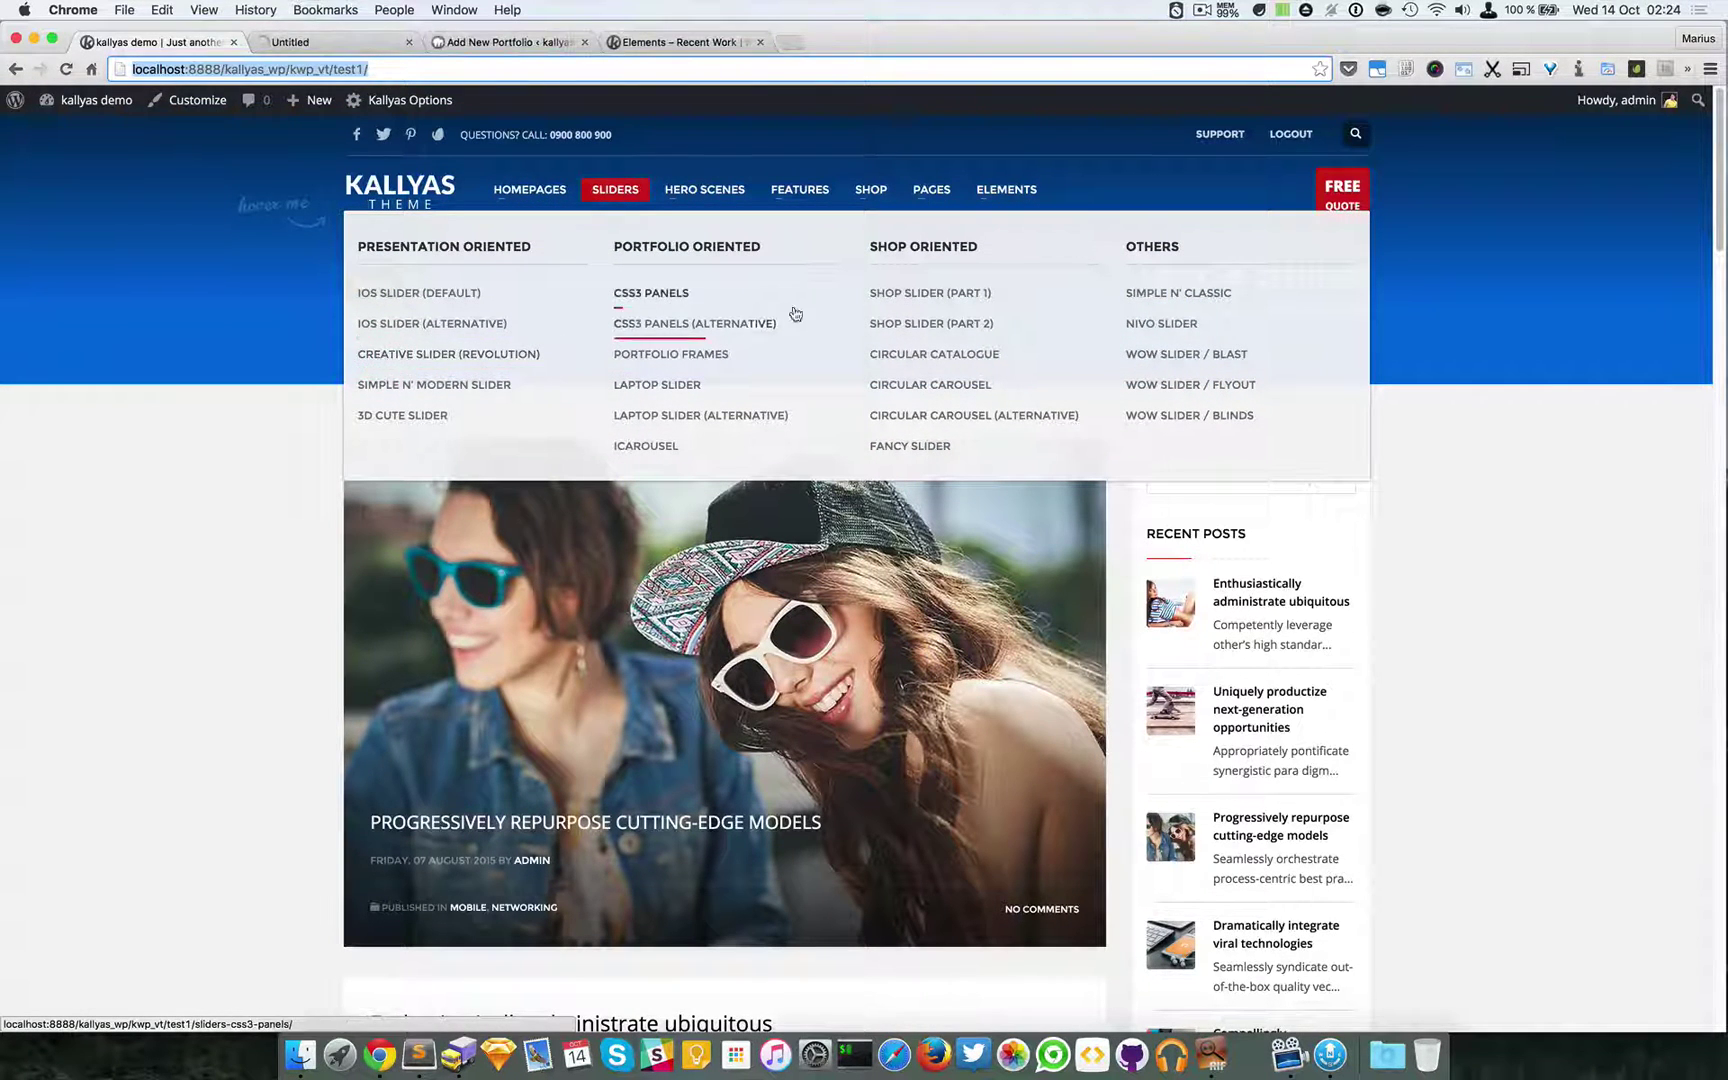
super+click(898, 295)
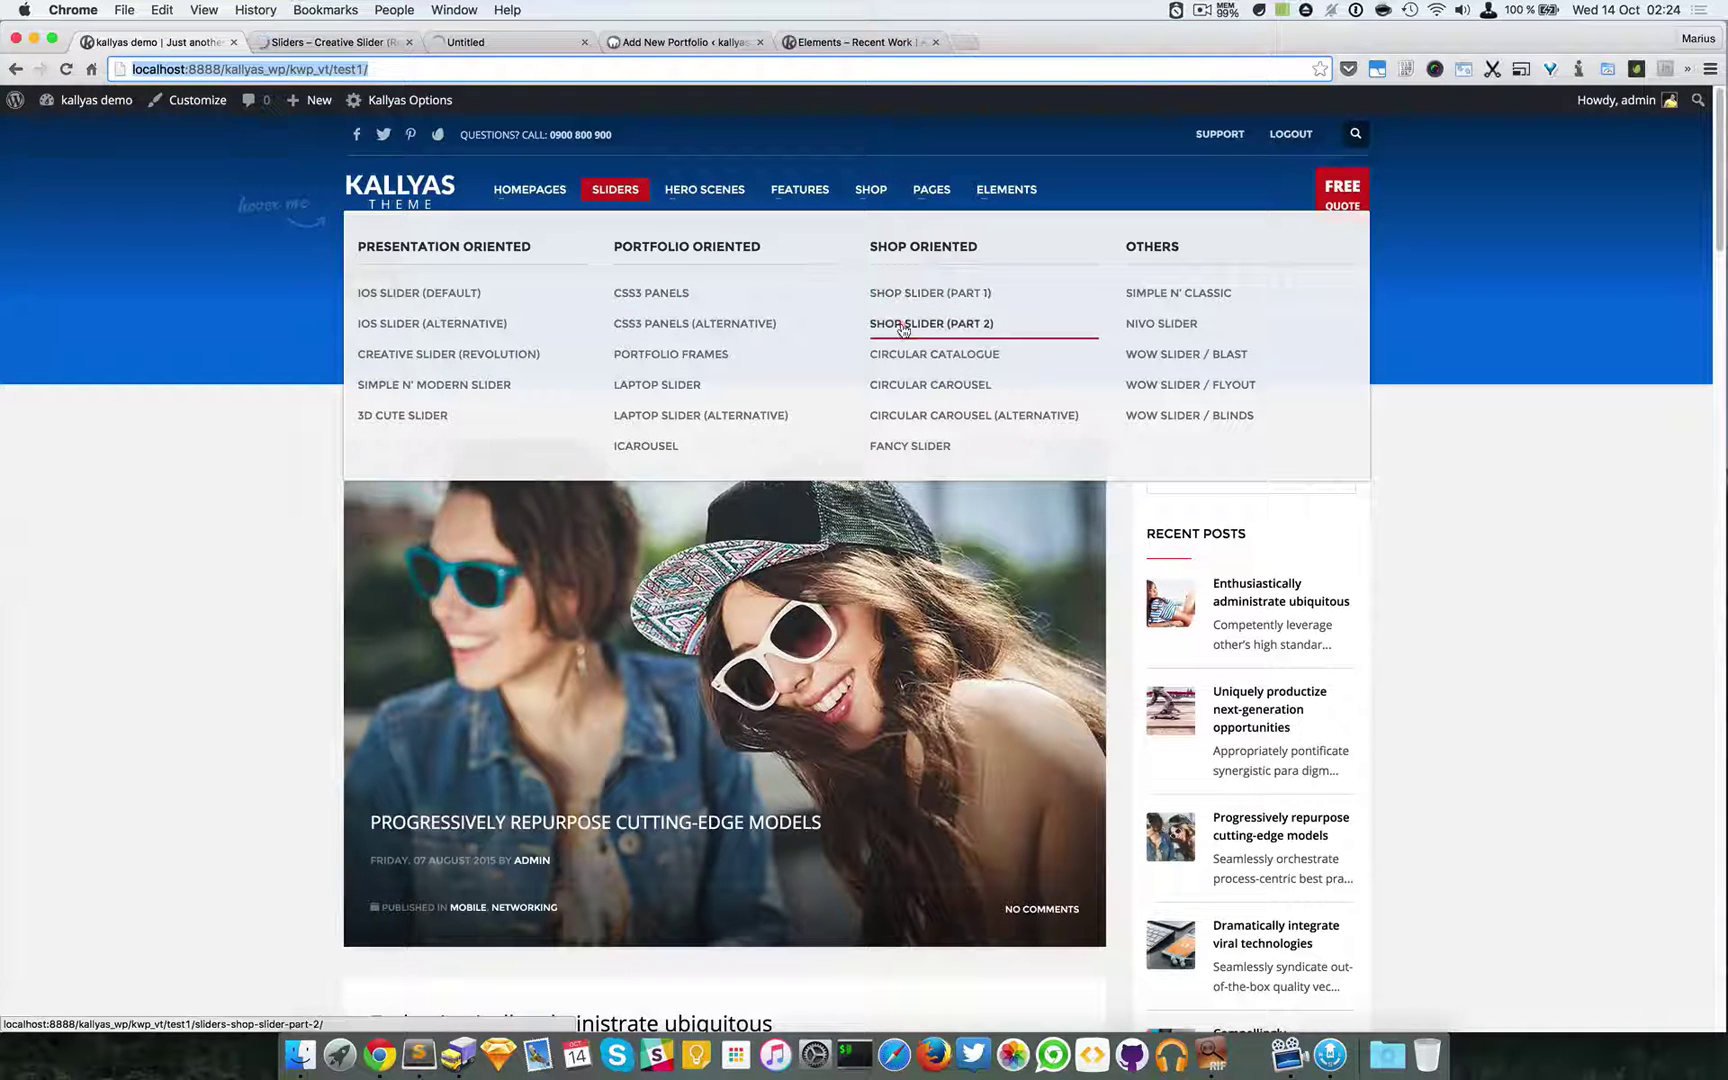
super+click(899, 324)
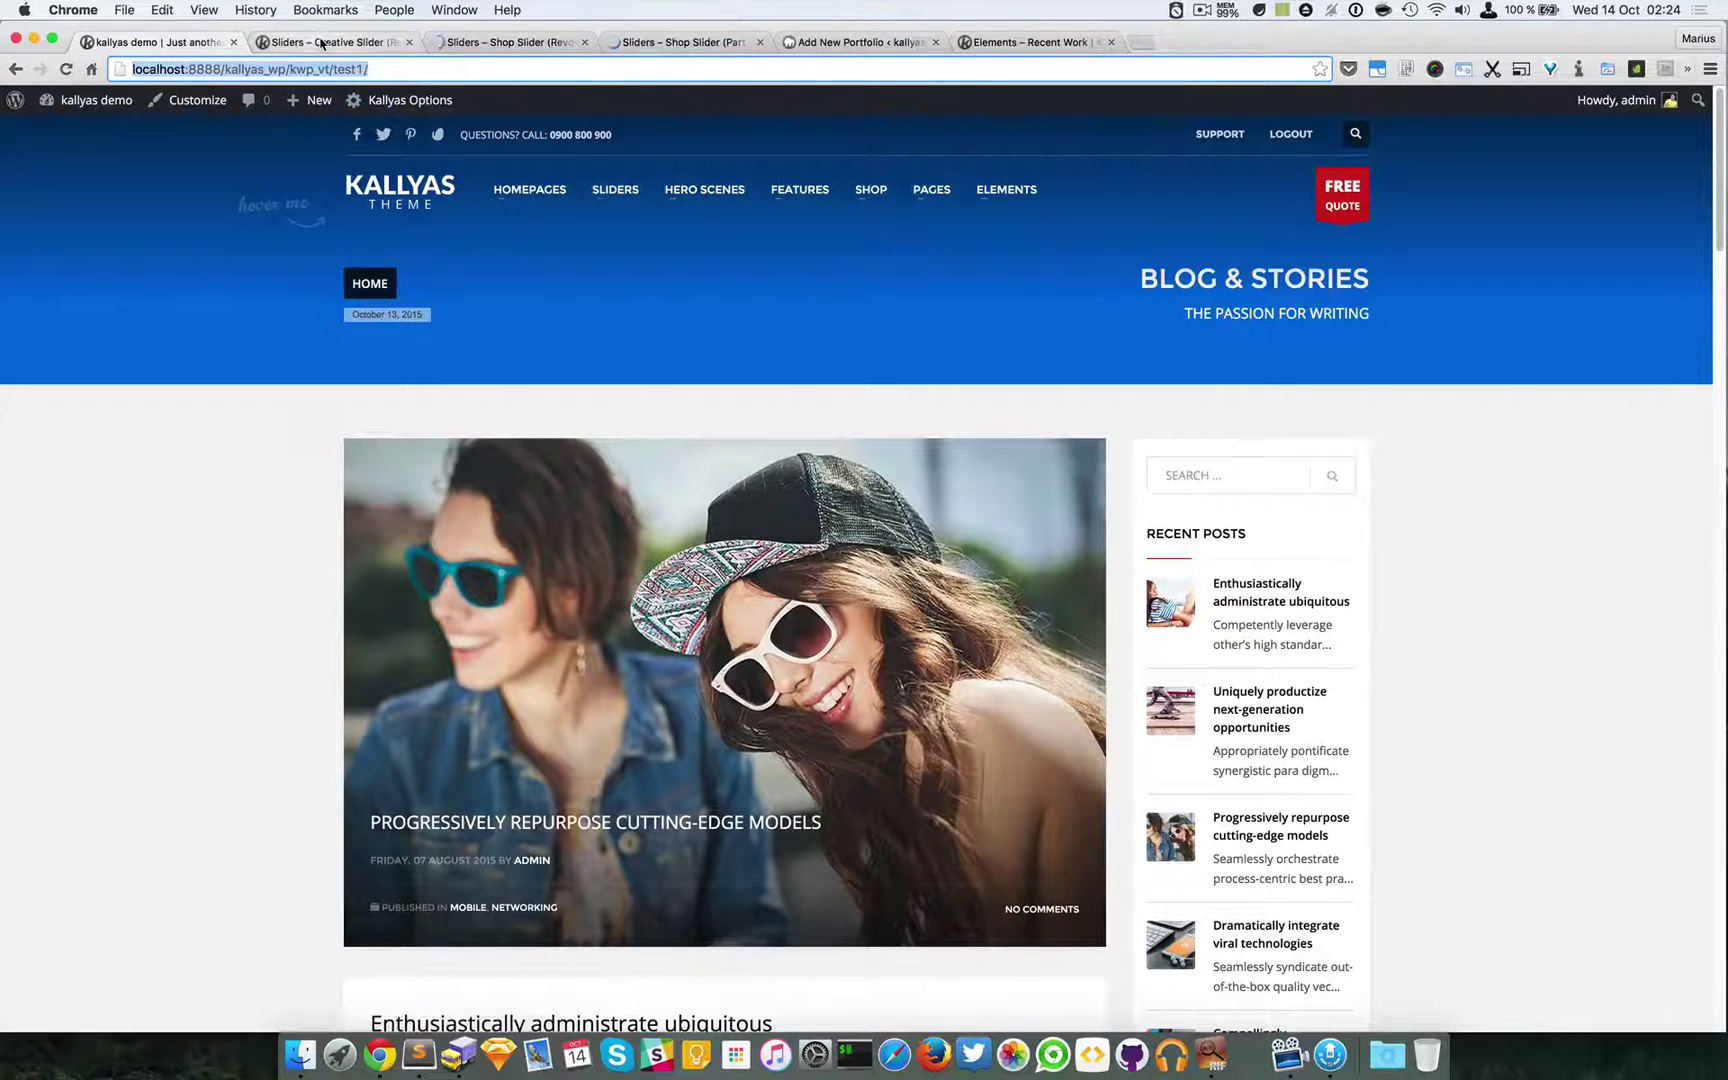
- View the Creative Slider and both Shop Slider pages, then return to the Recent Work builder page
click(322, 44)
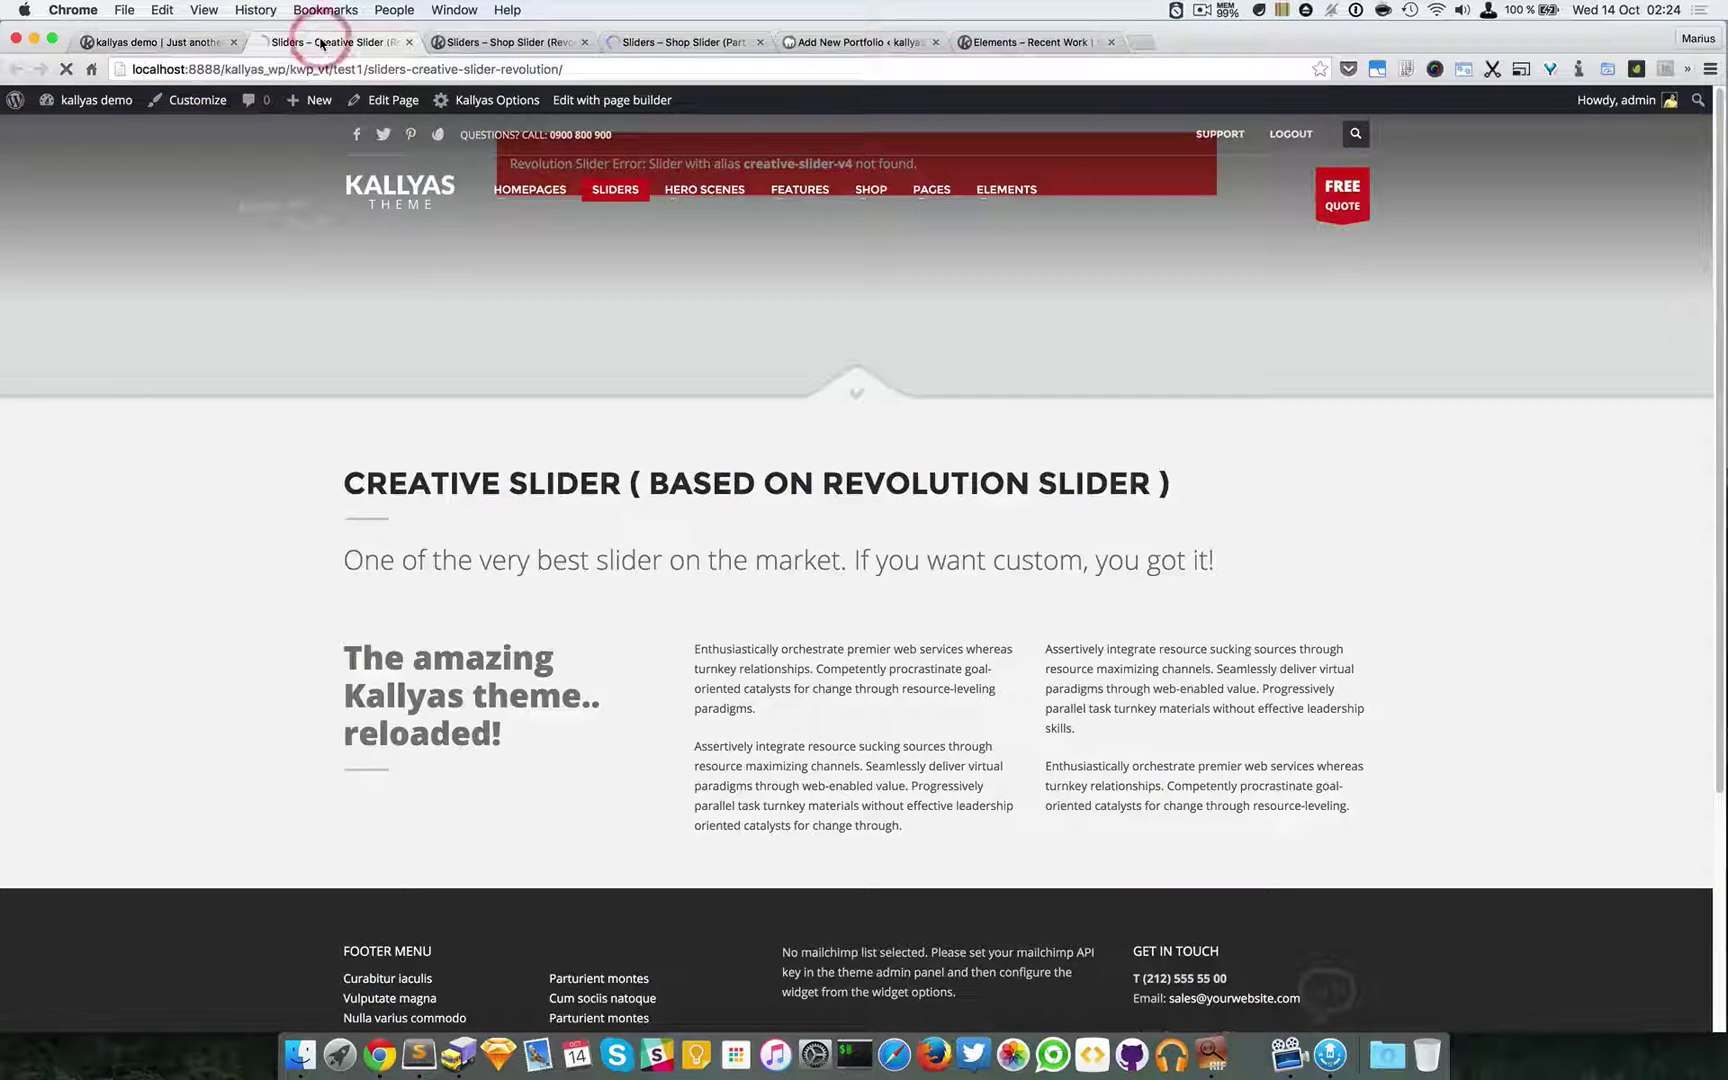
click(513, 42)
click(655, 42)
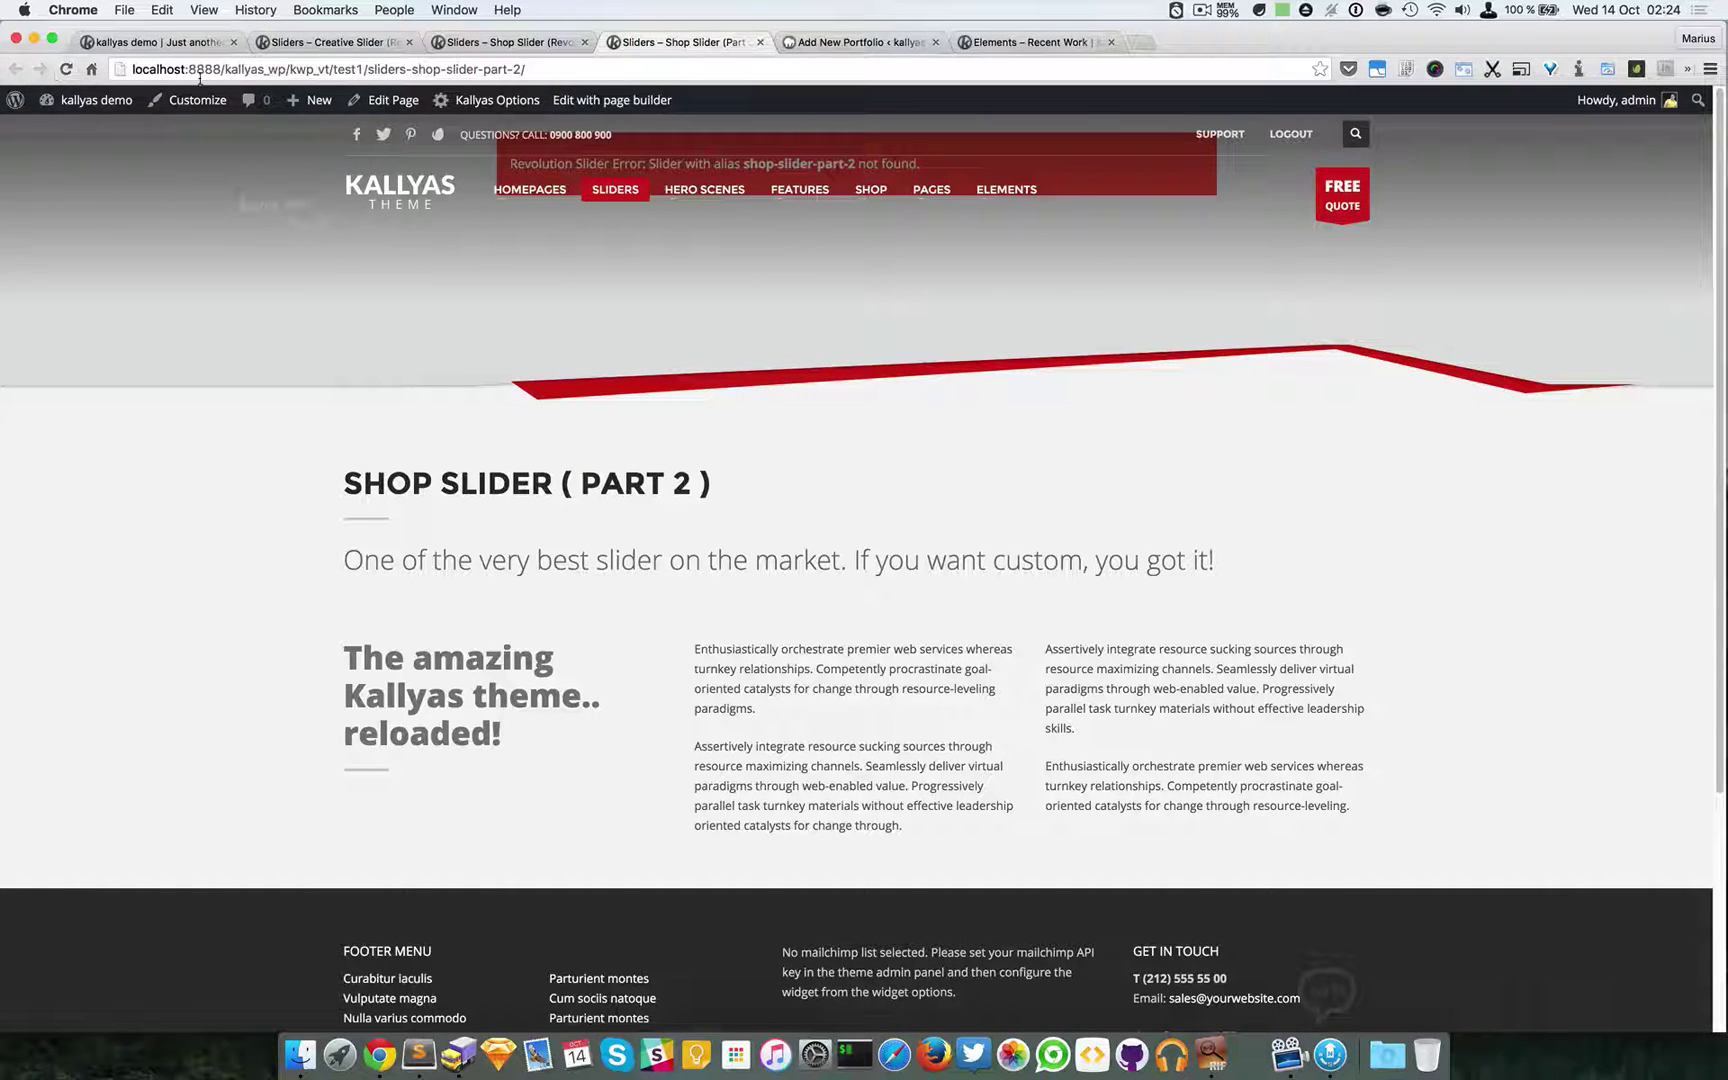
click(999, 41)
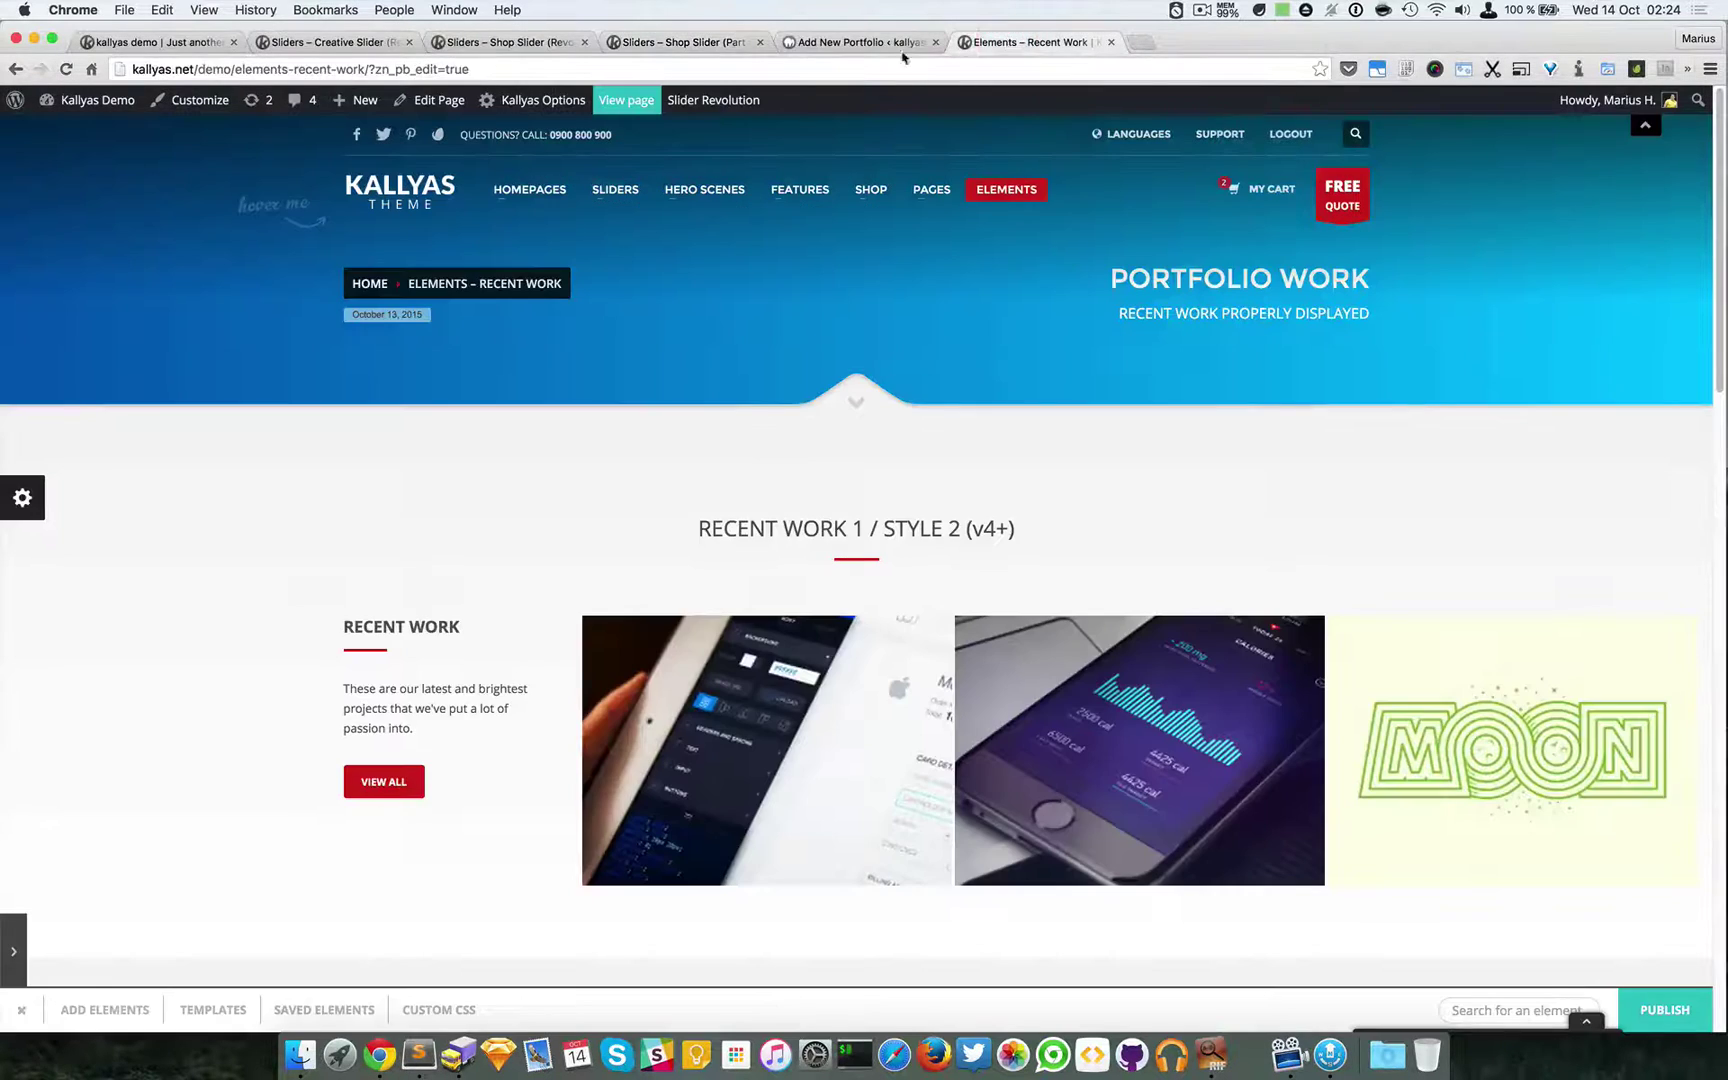
- Leave the builder for the demo home, open Creative and Shop Slider Part 1/2 demos in tabs, and browse Creative Slider
click(379, 222)
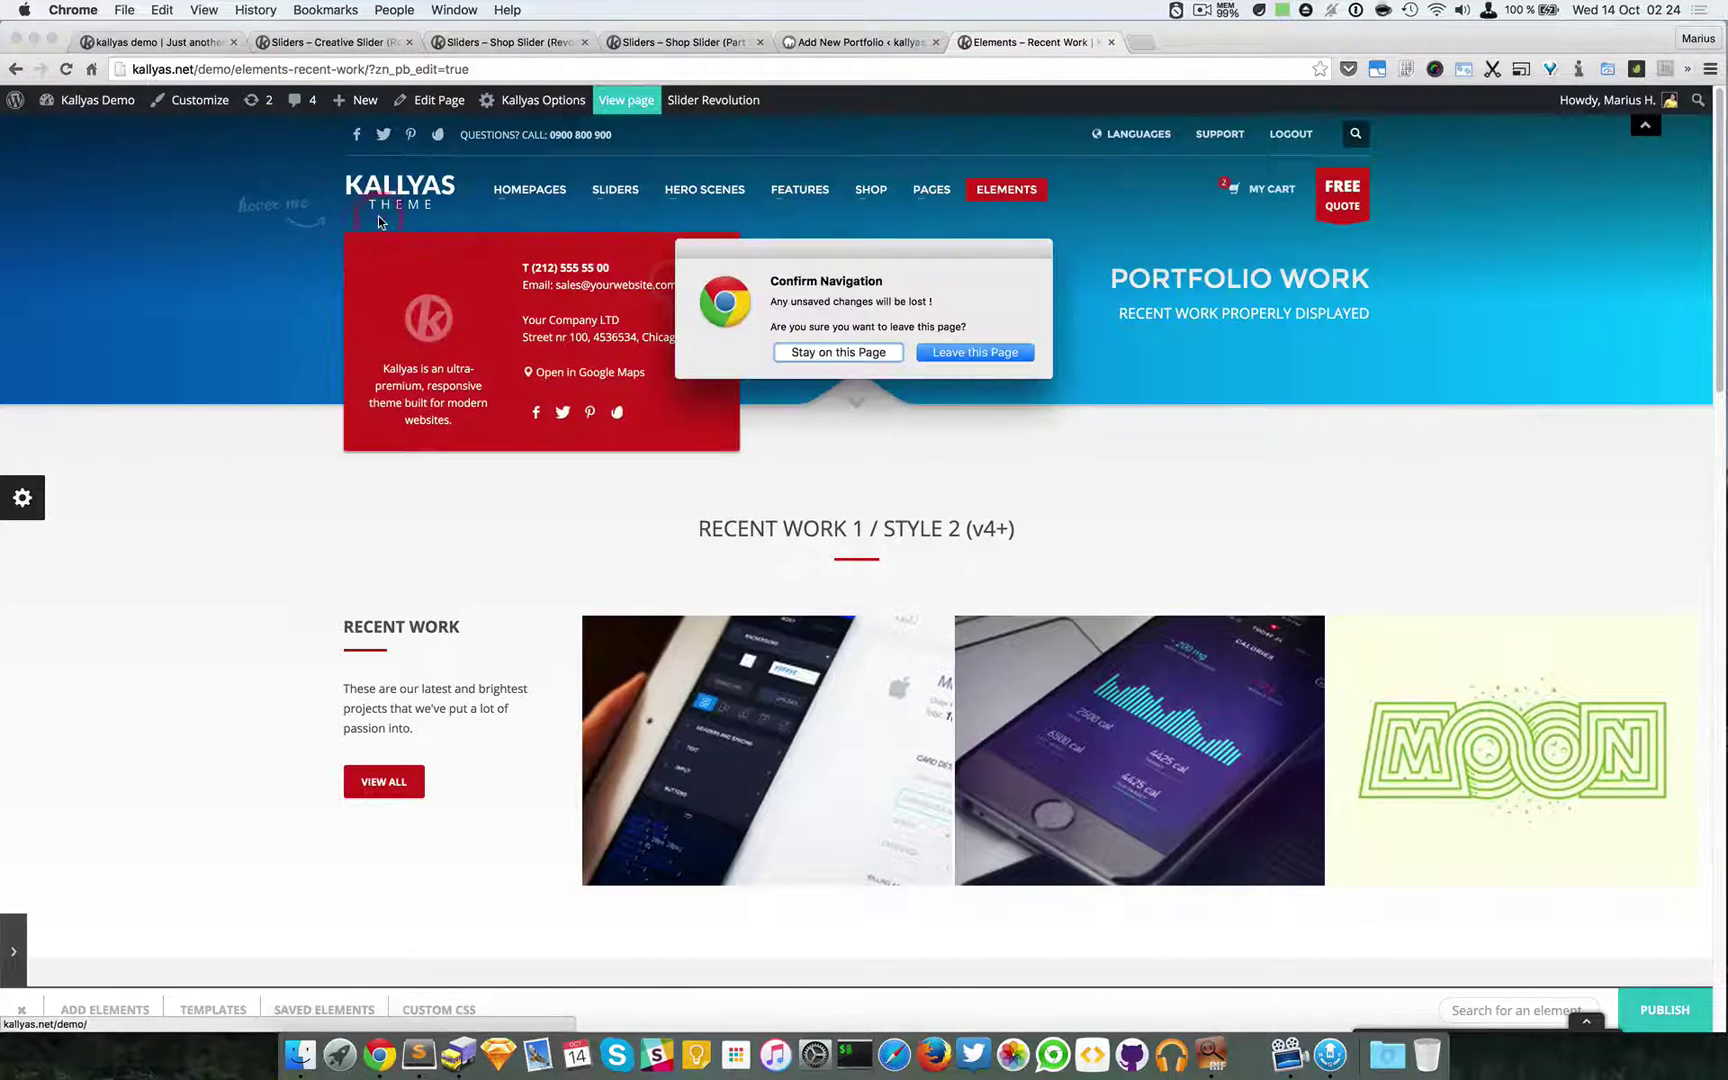
click(948, 352)
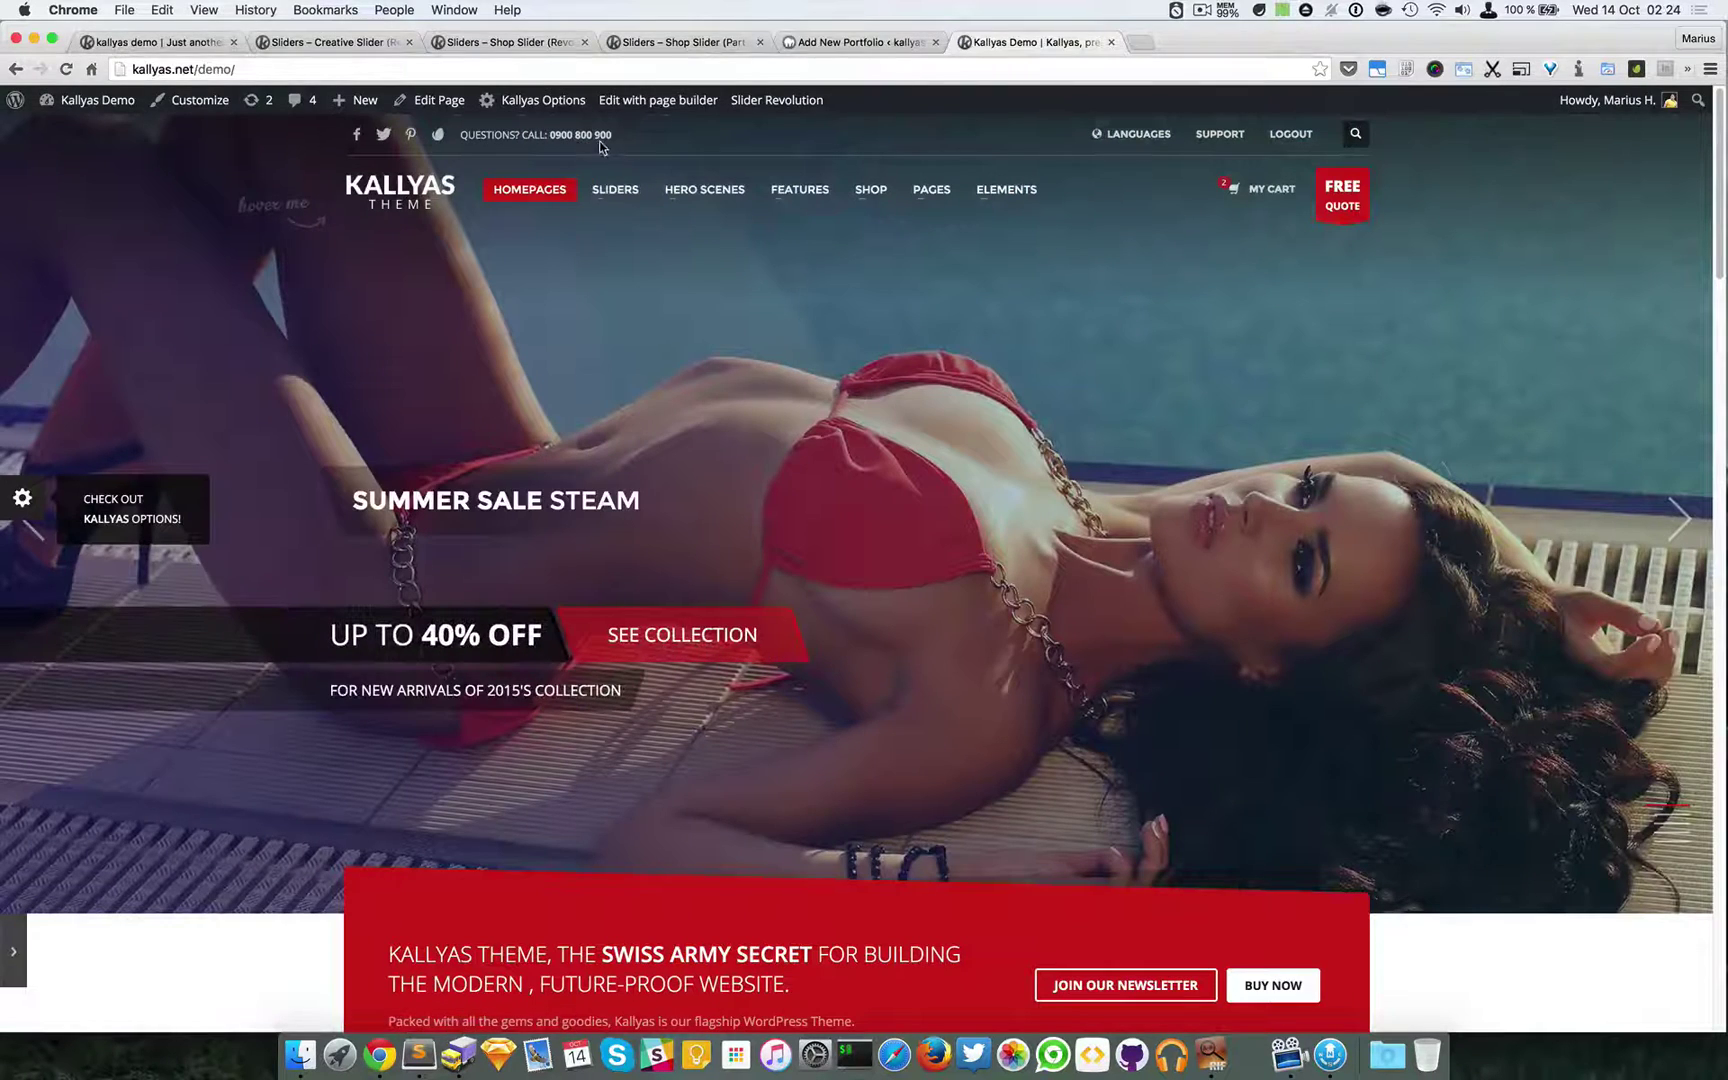
mouse_move(615, 189)
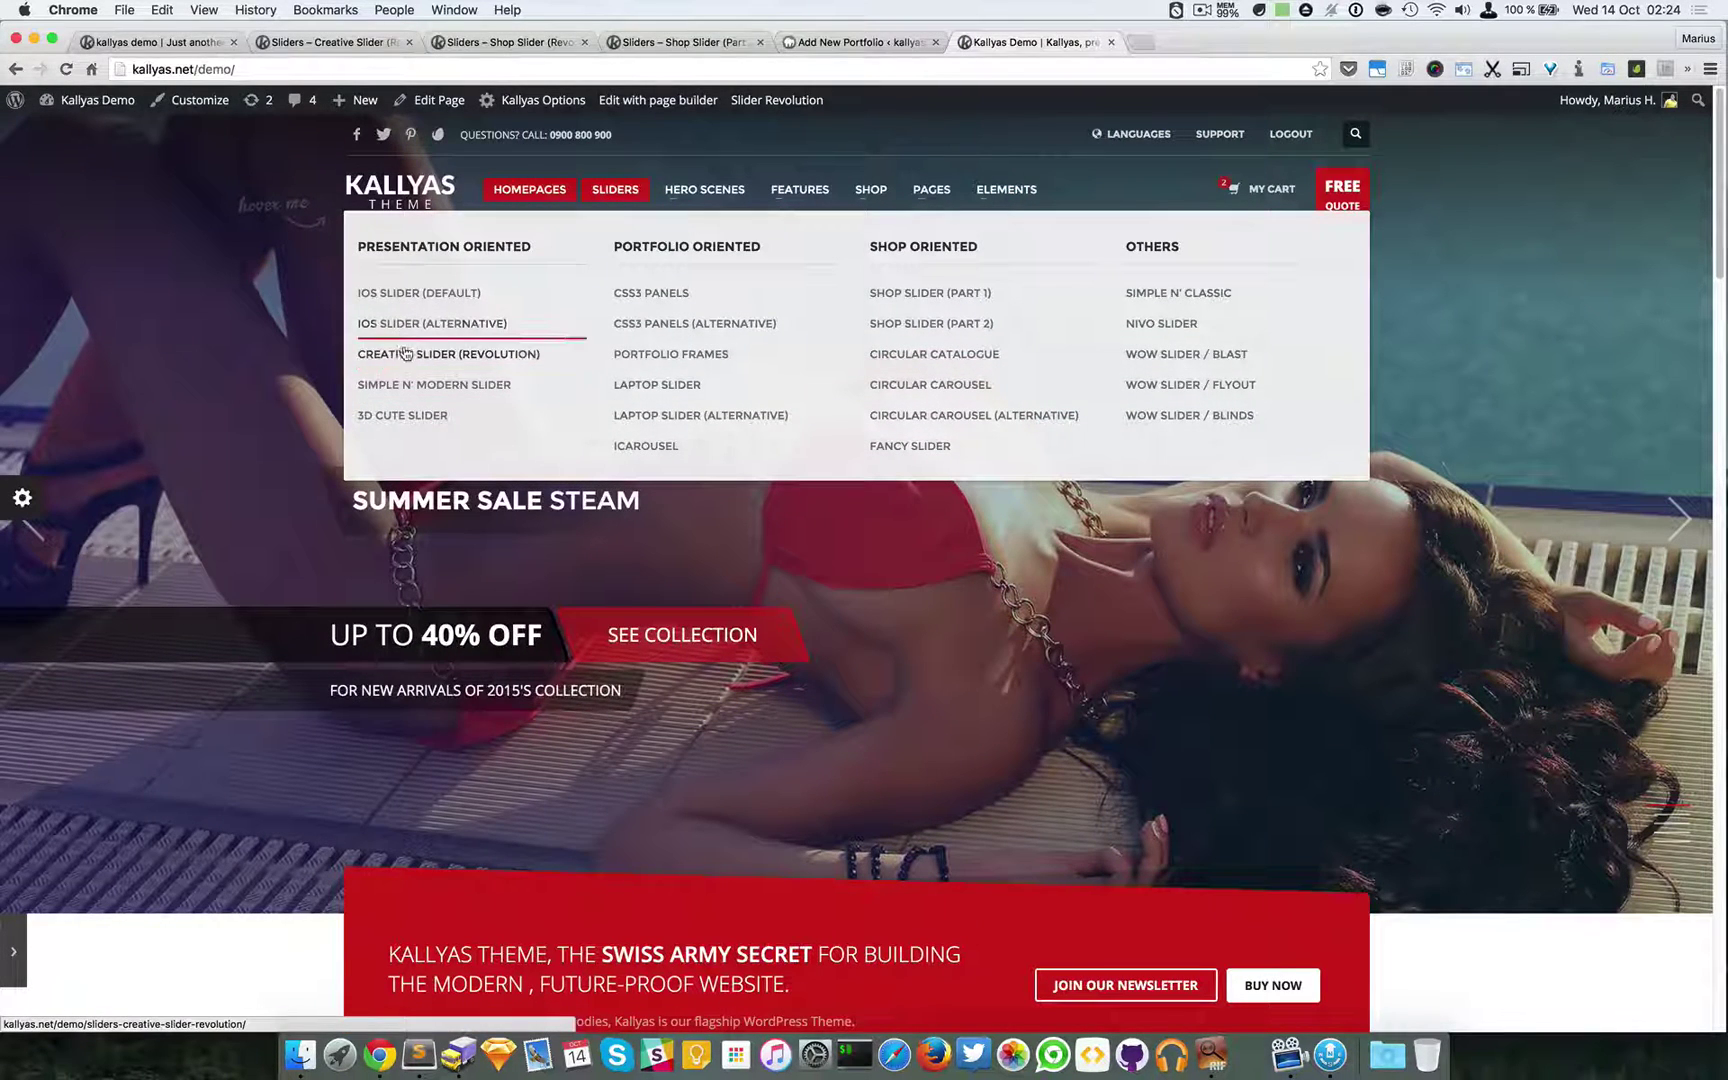
super+click(410, 354)
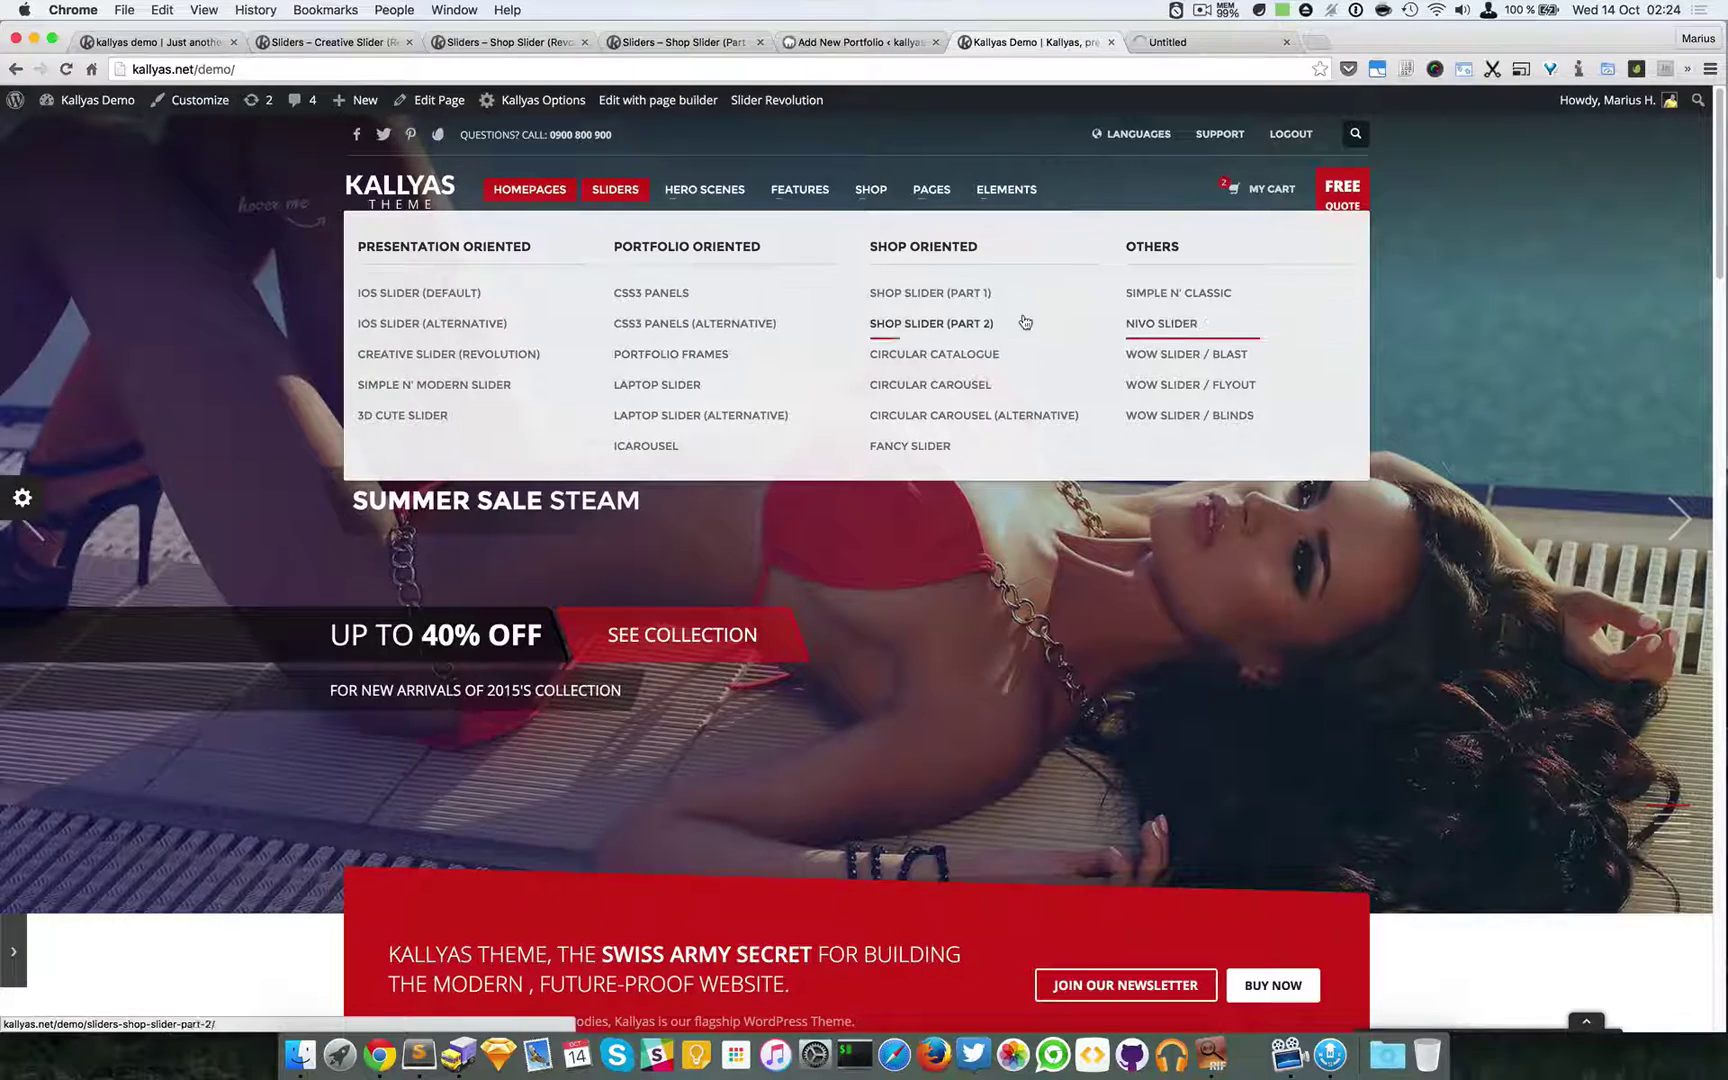
super+click(992, 293)
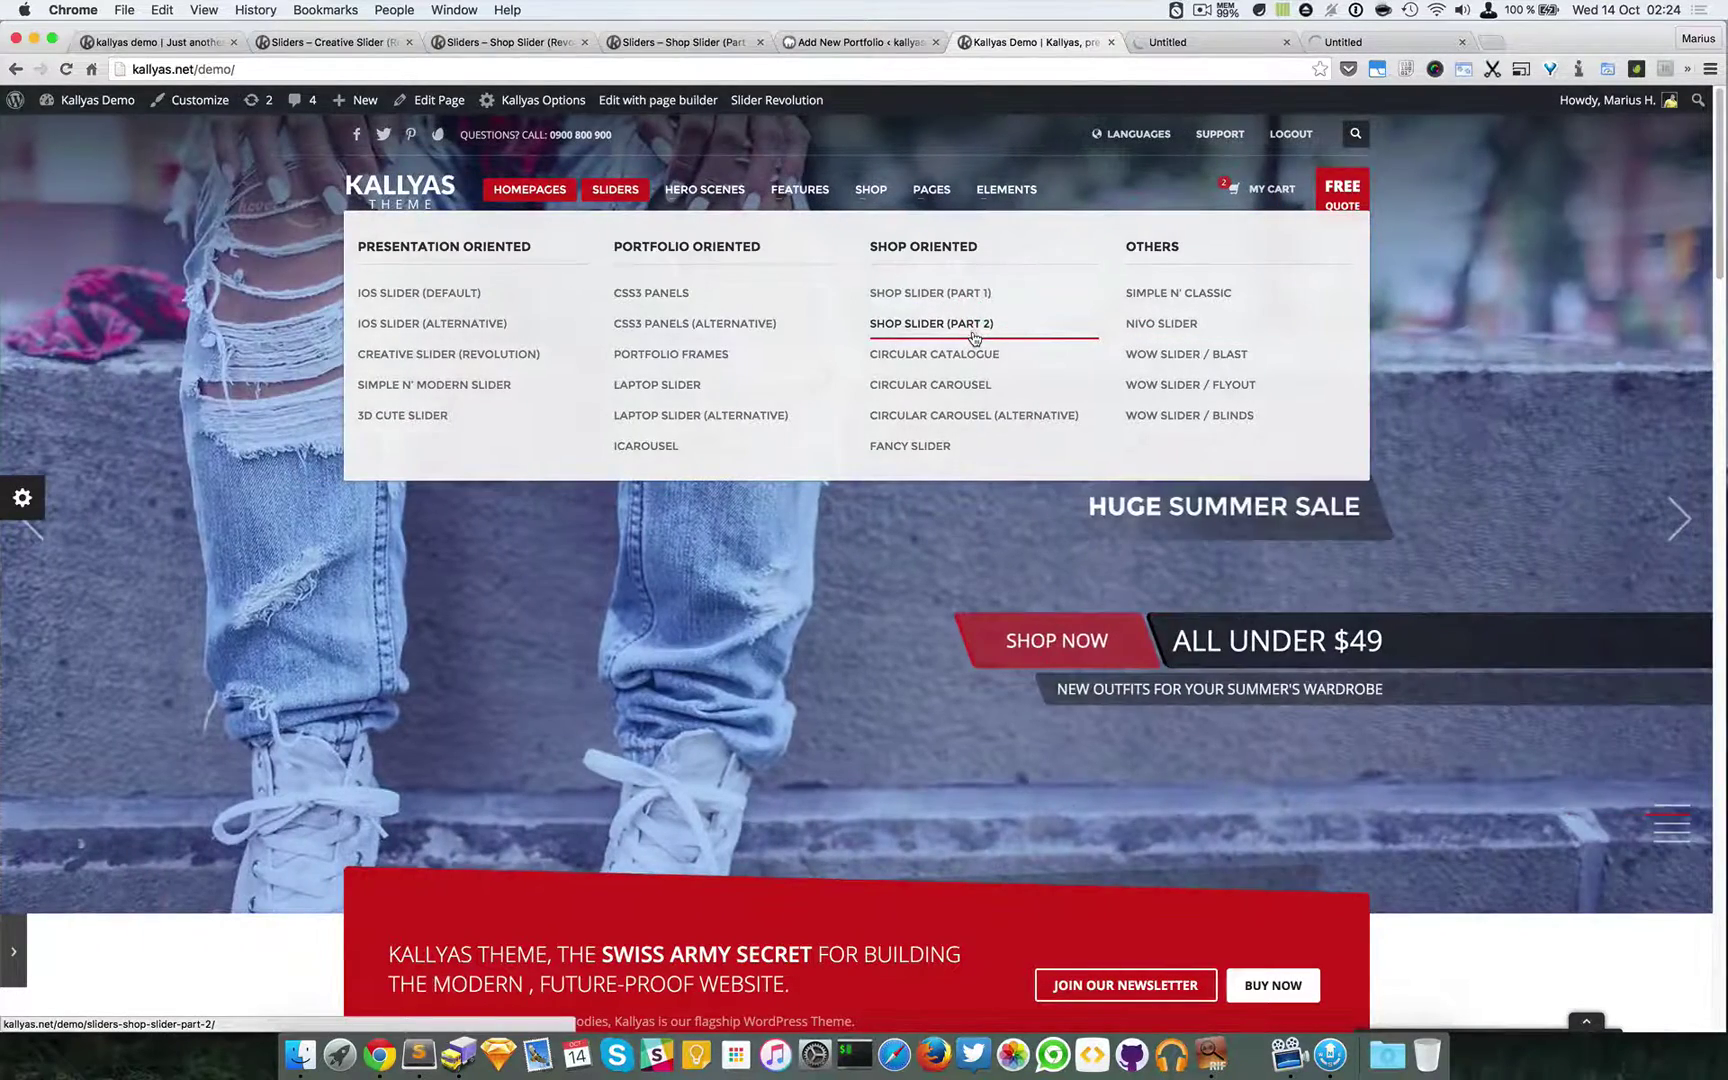
super+click(973, 338)
click(1196, 46)
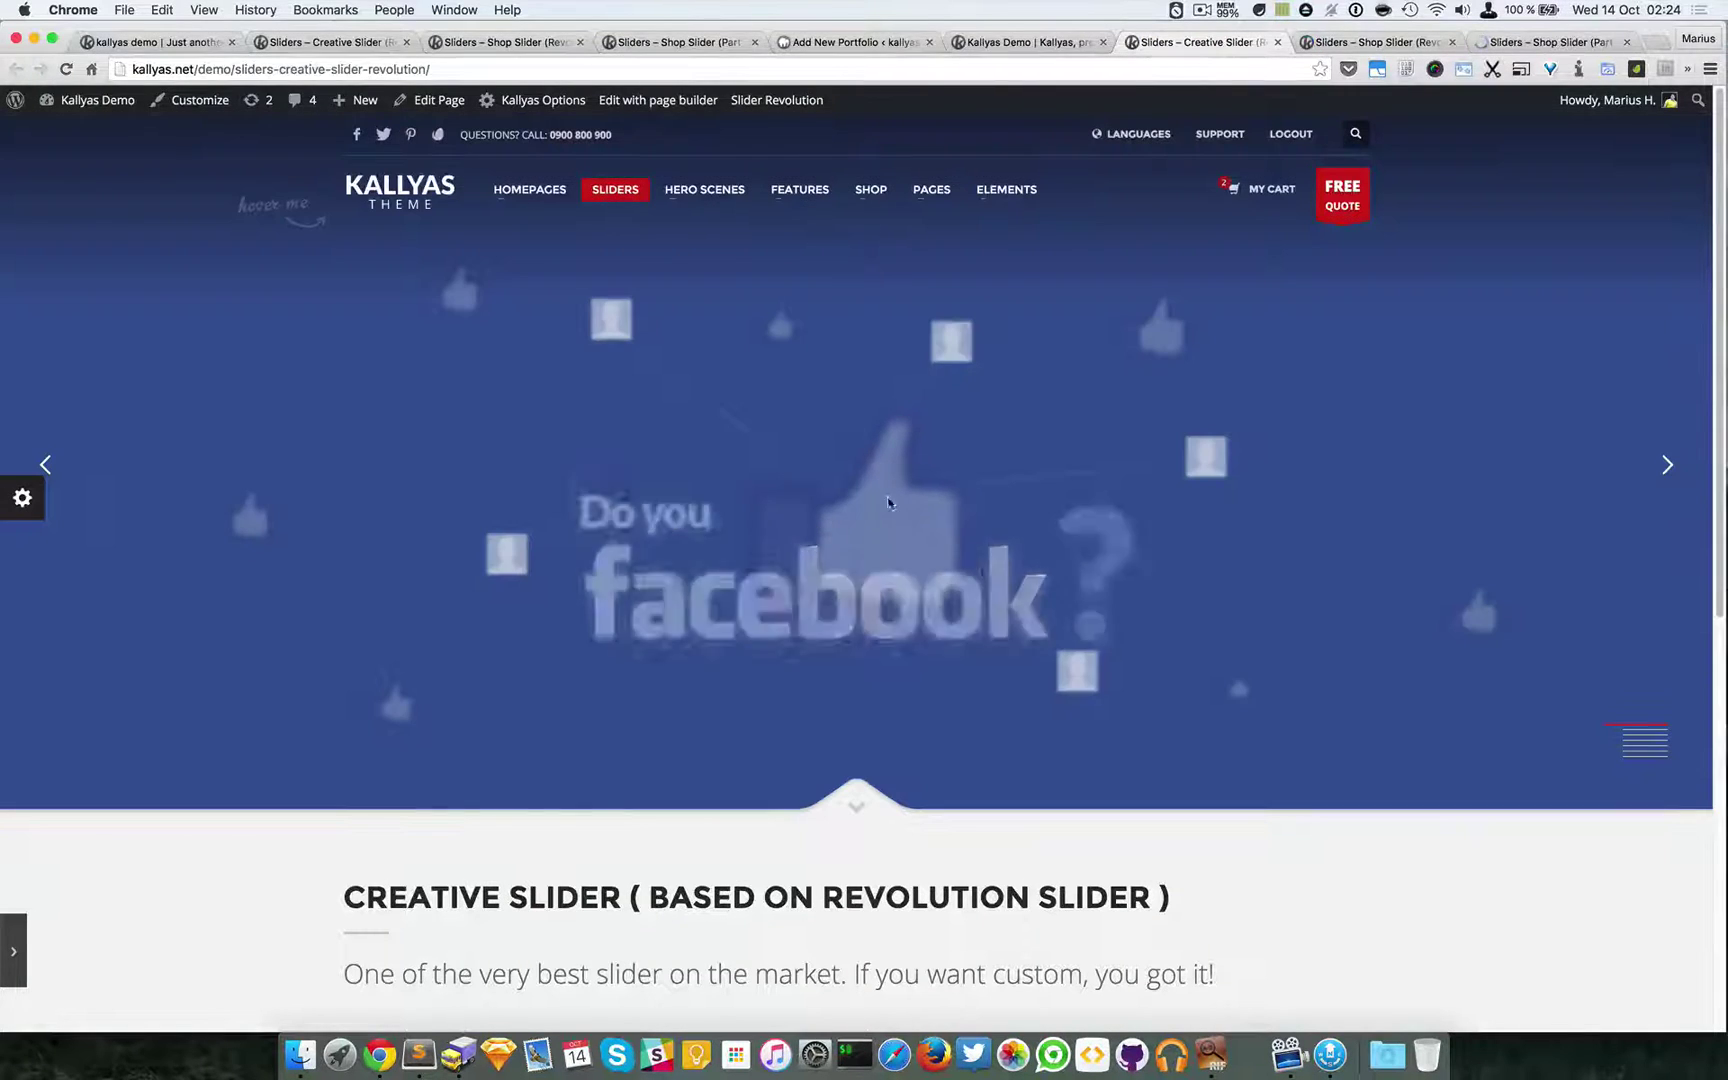
click(1667, 465)
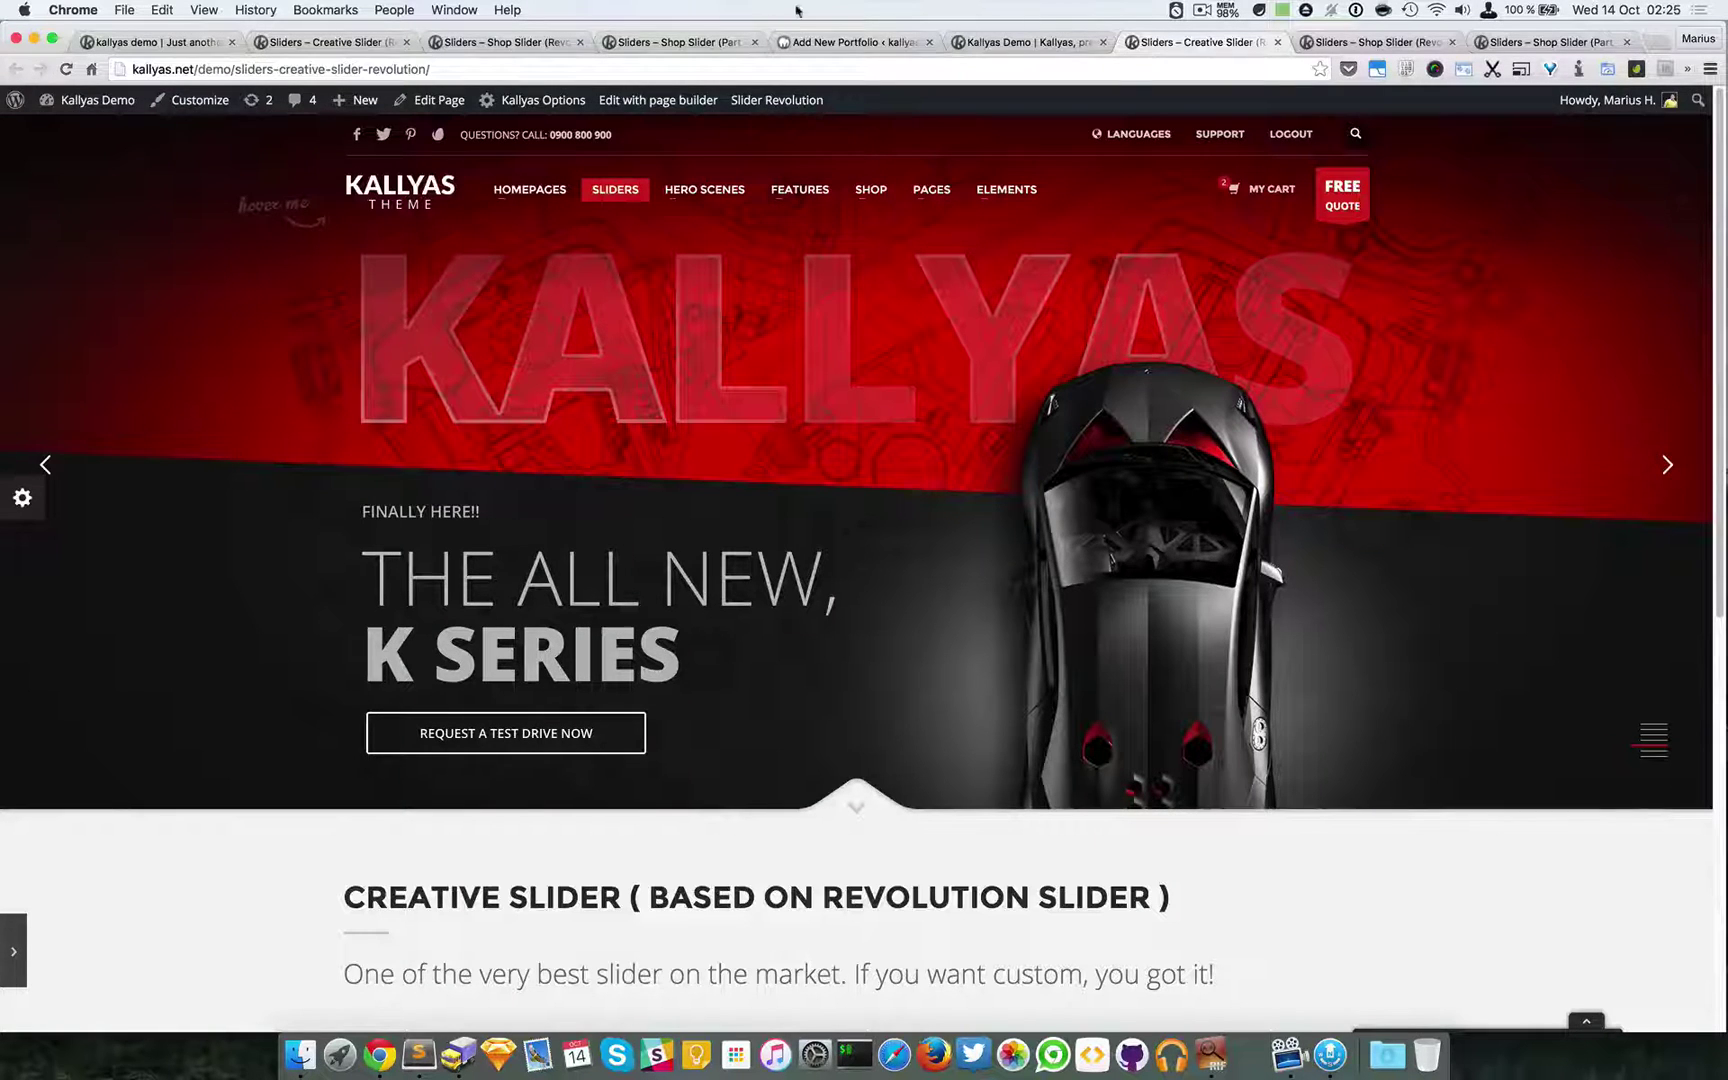
click(1657, 42)
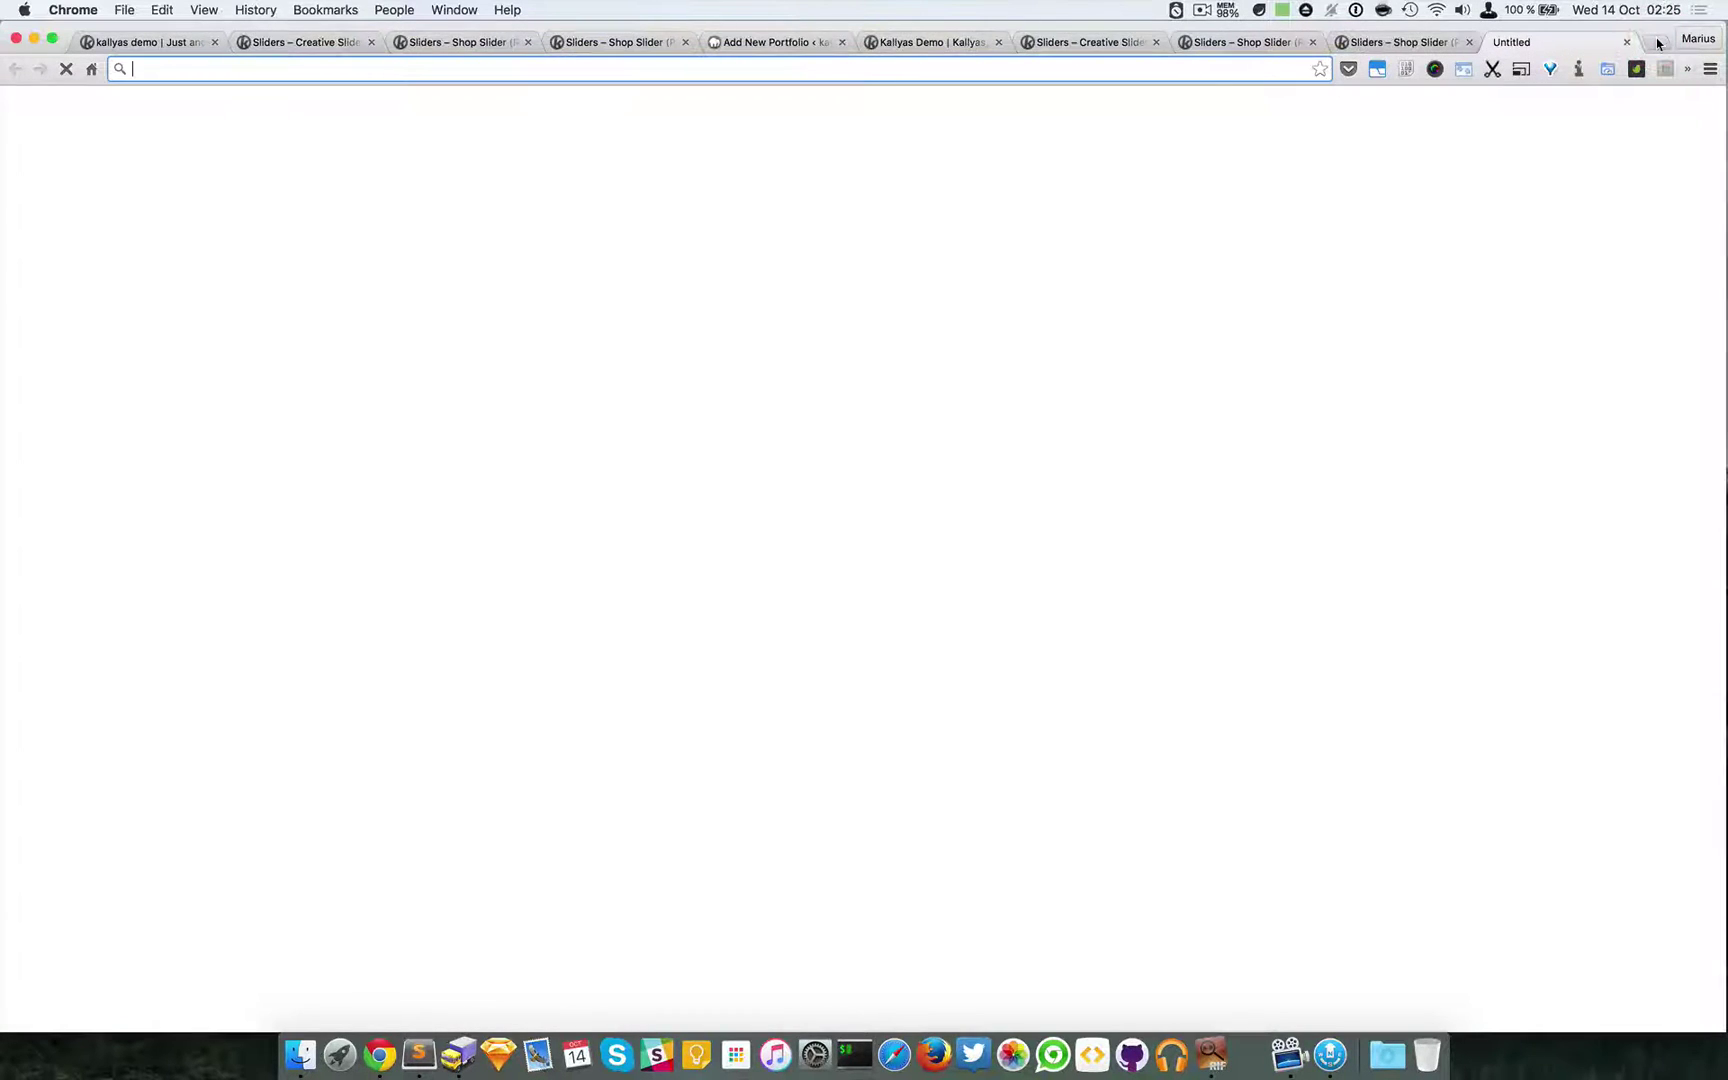
text(themepun)
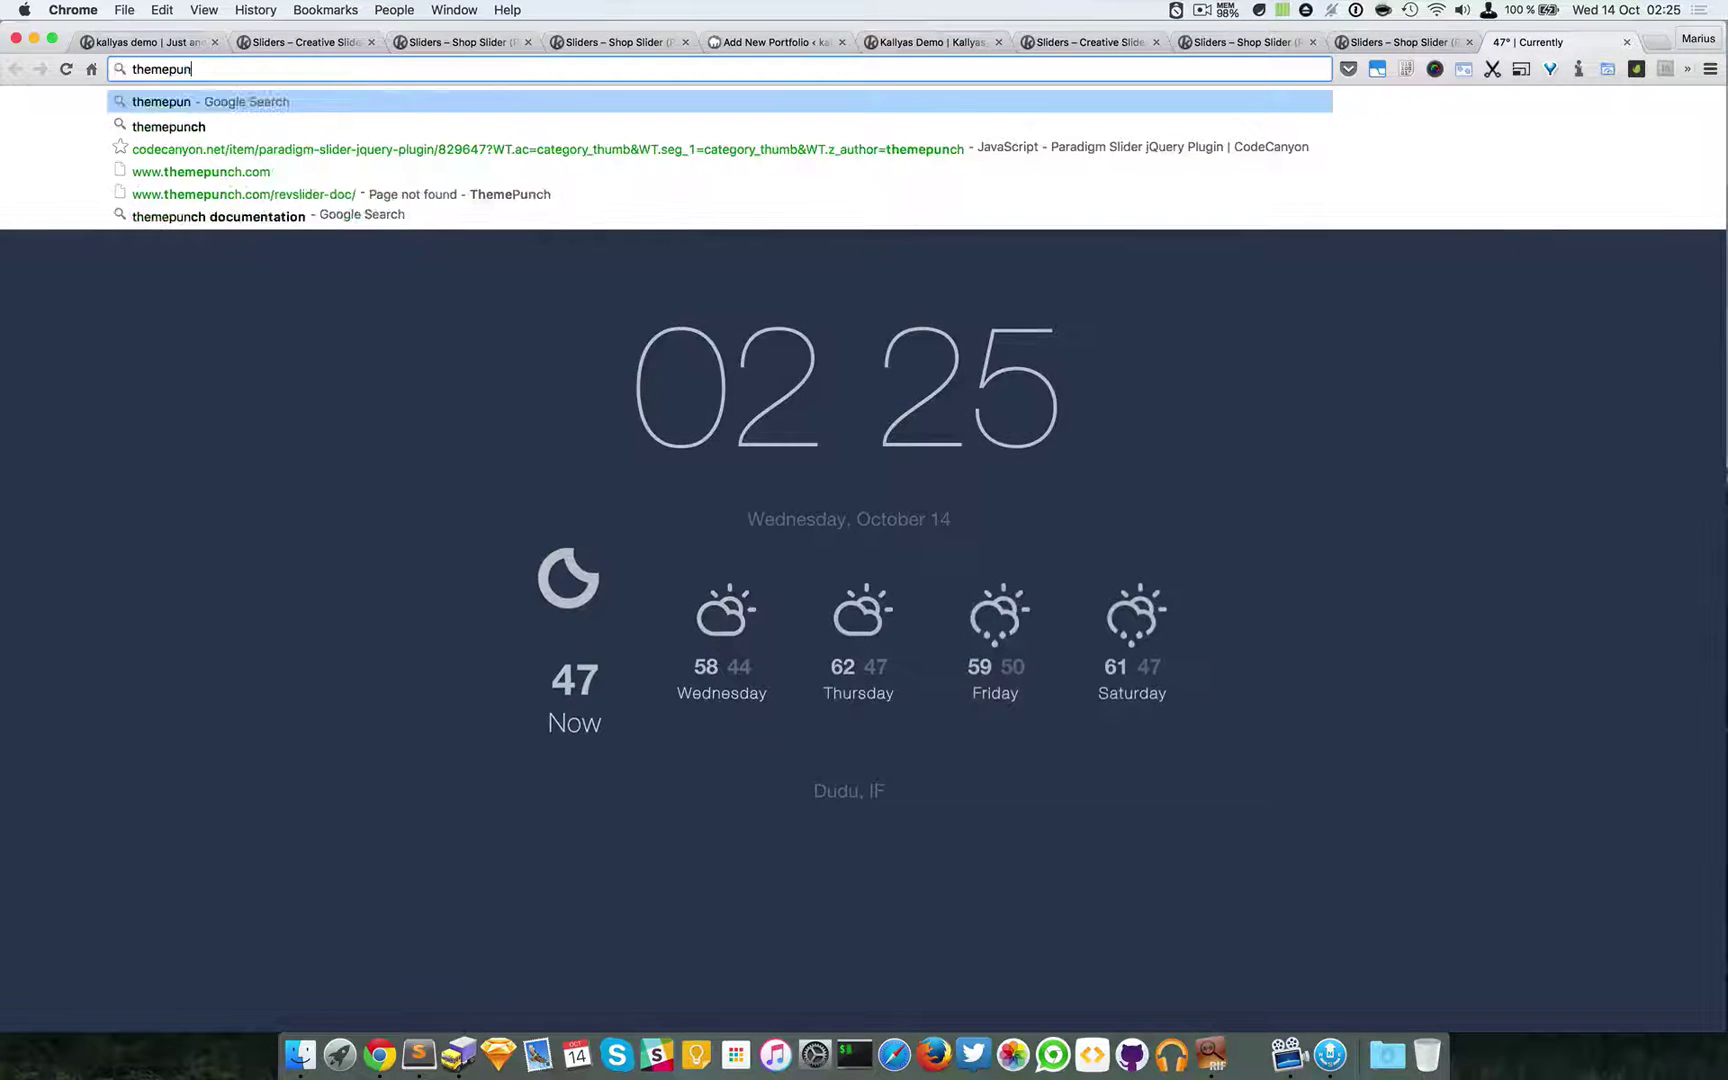
key(Down)
key(Down)
key(Down)
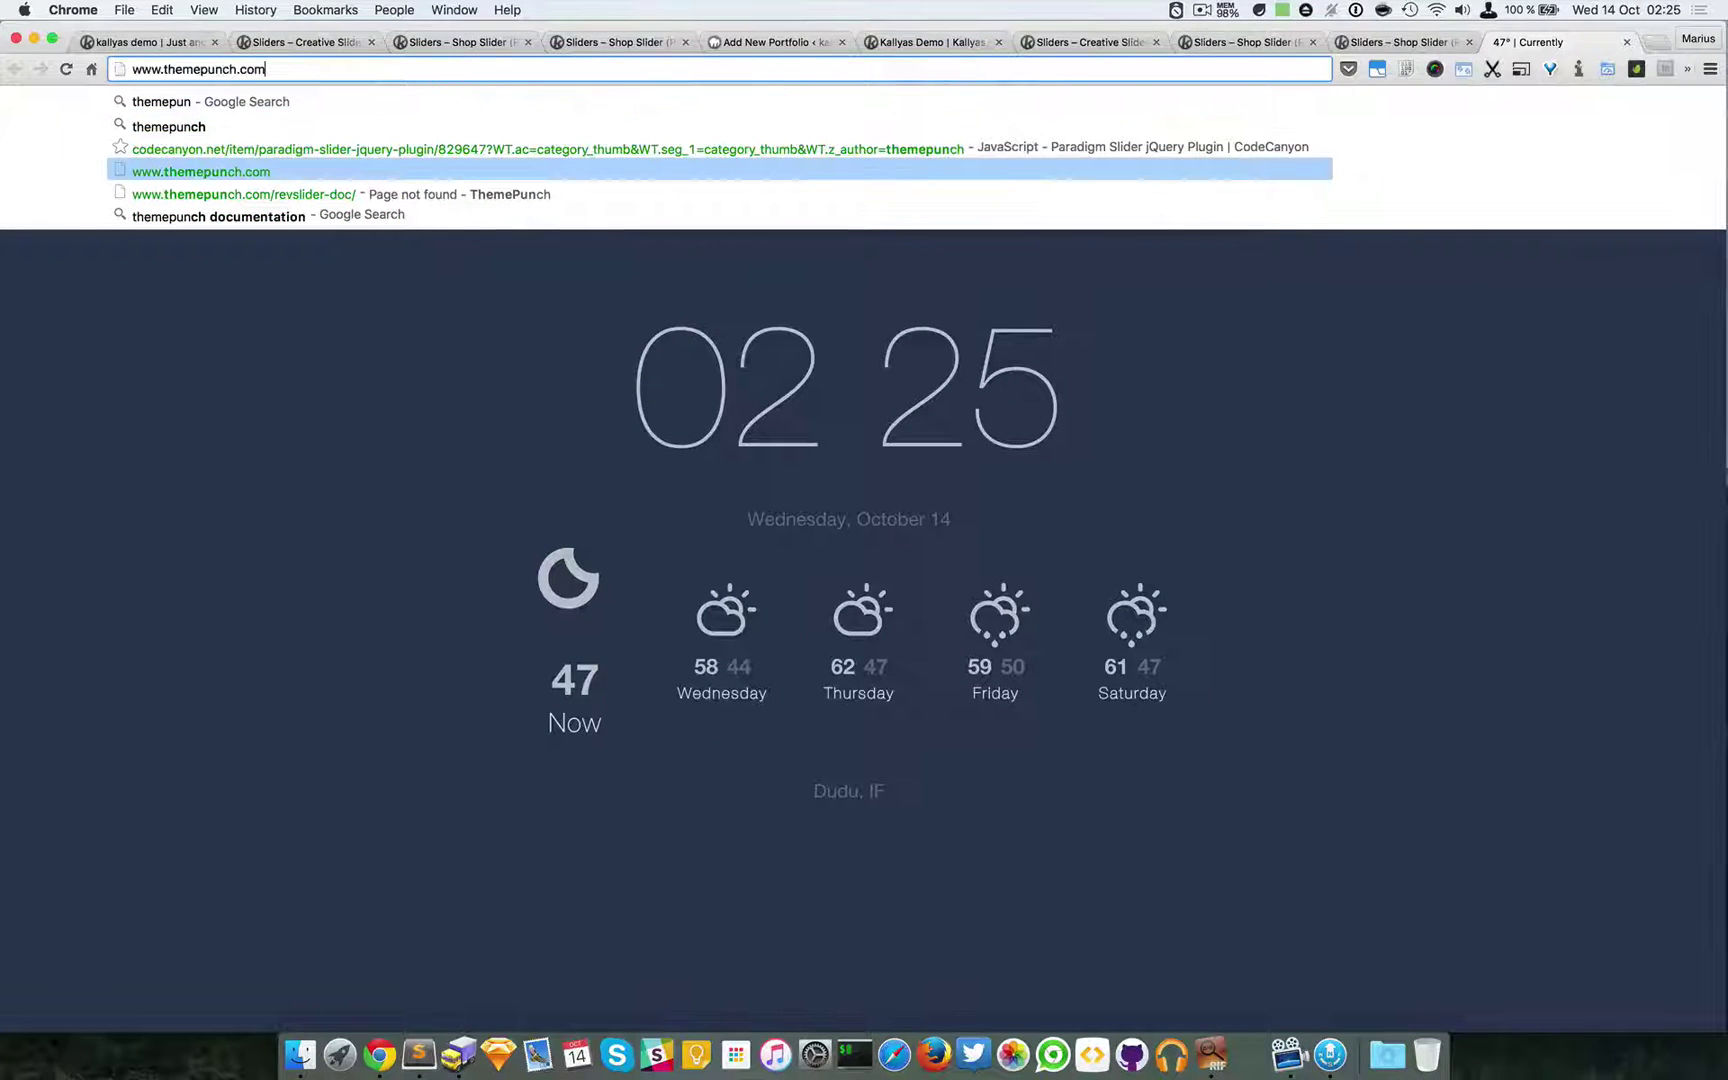
key(Return)
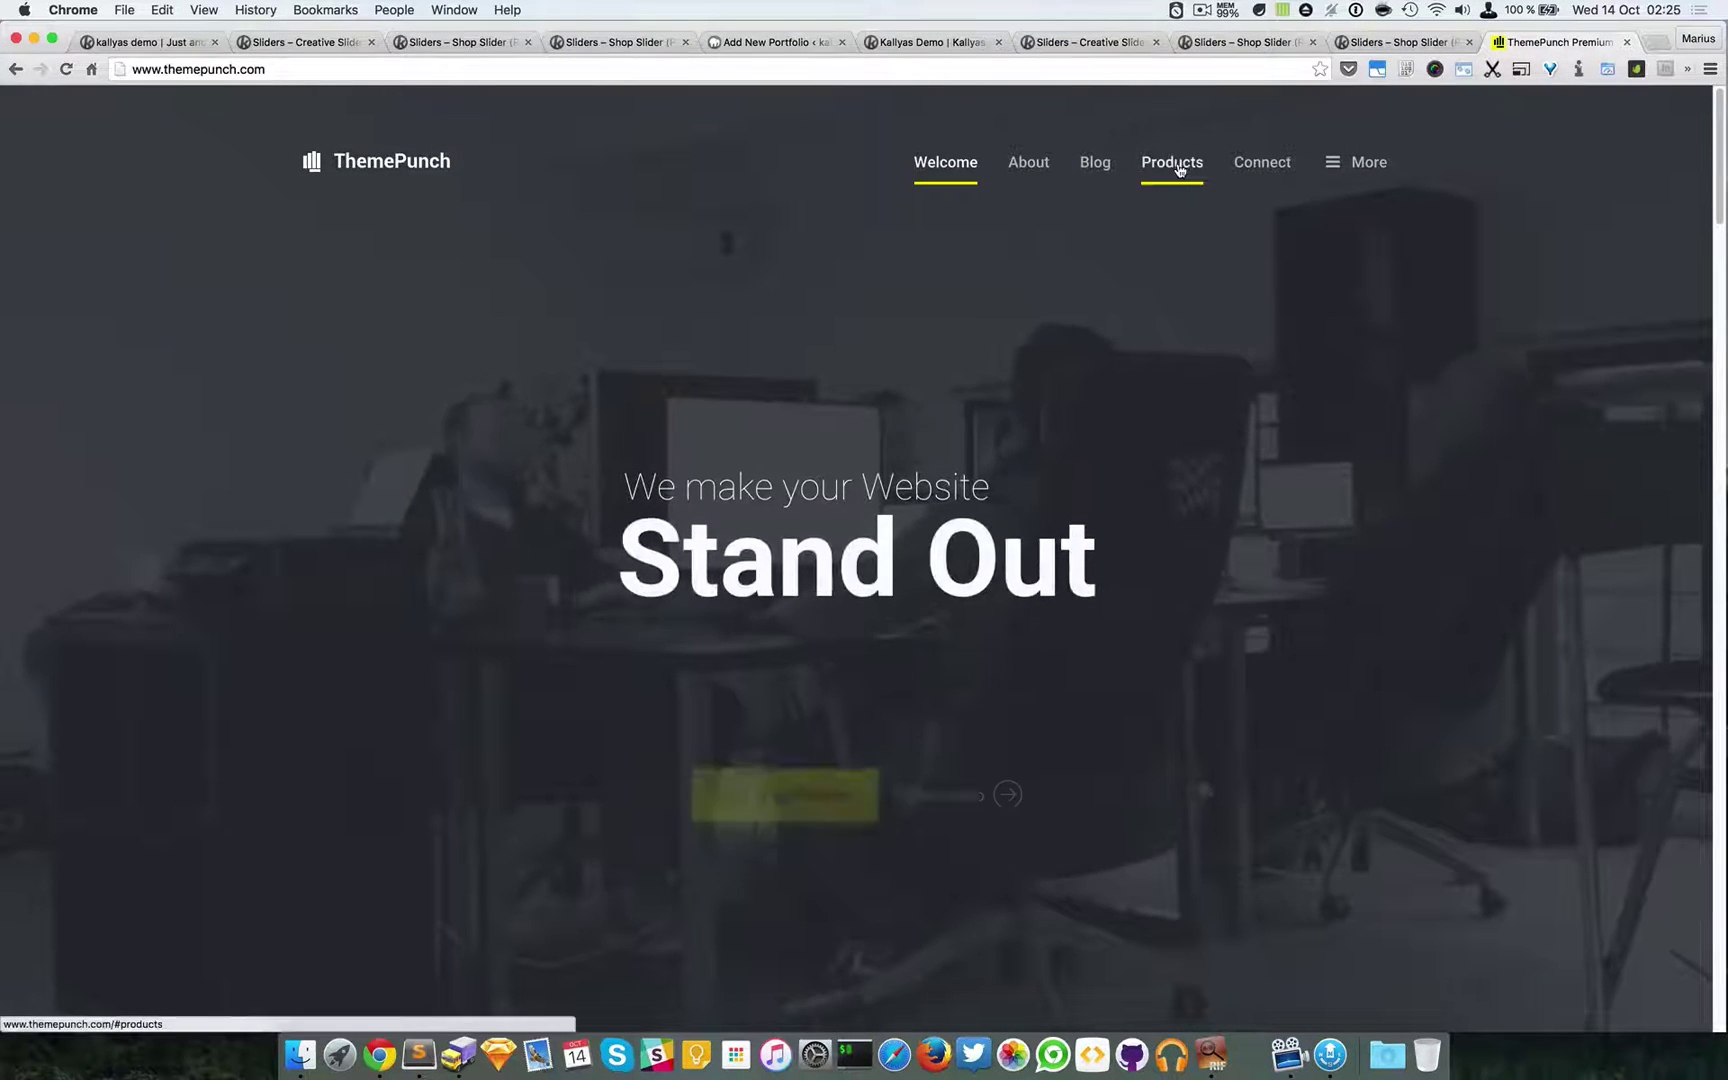
click(1177, 165)
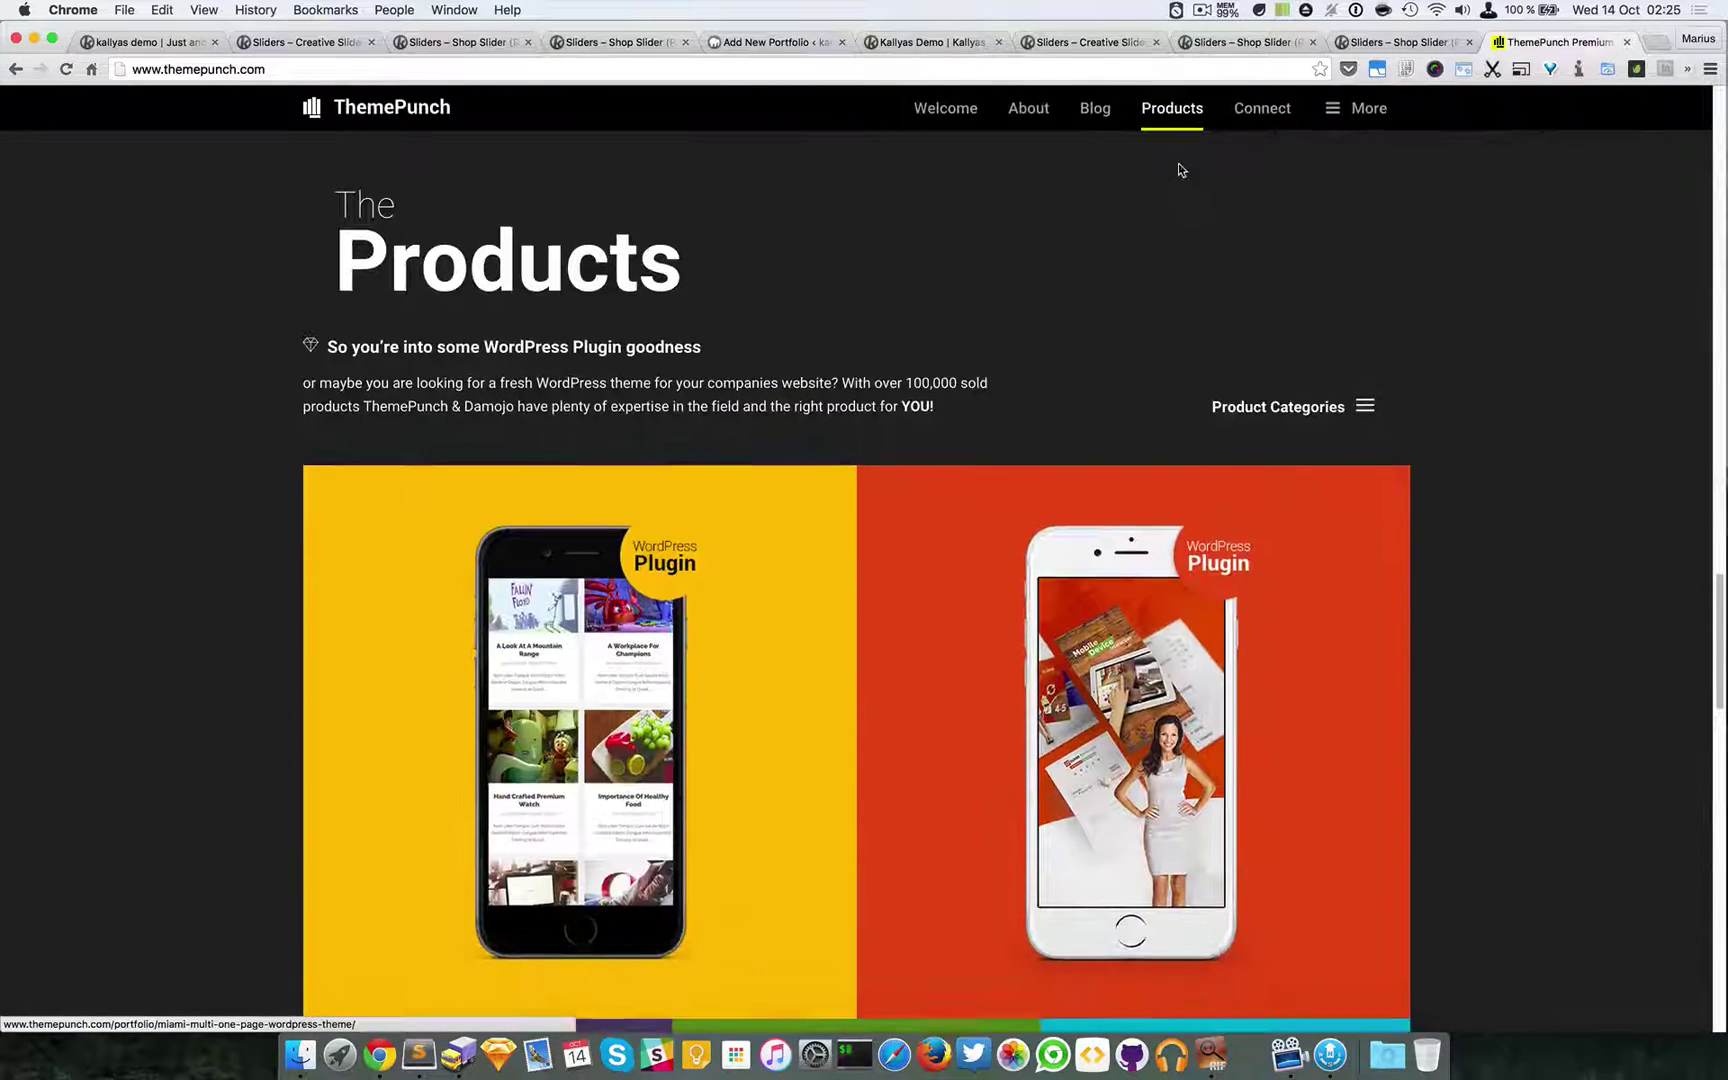
scroll(1335, 257, down, 5)
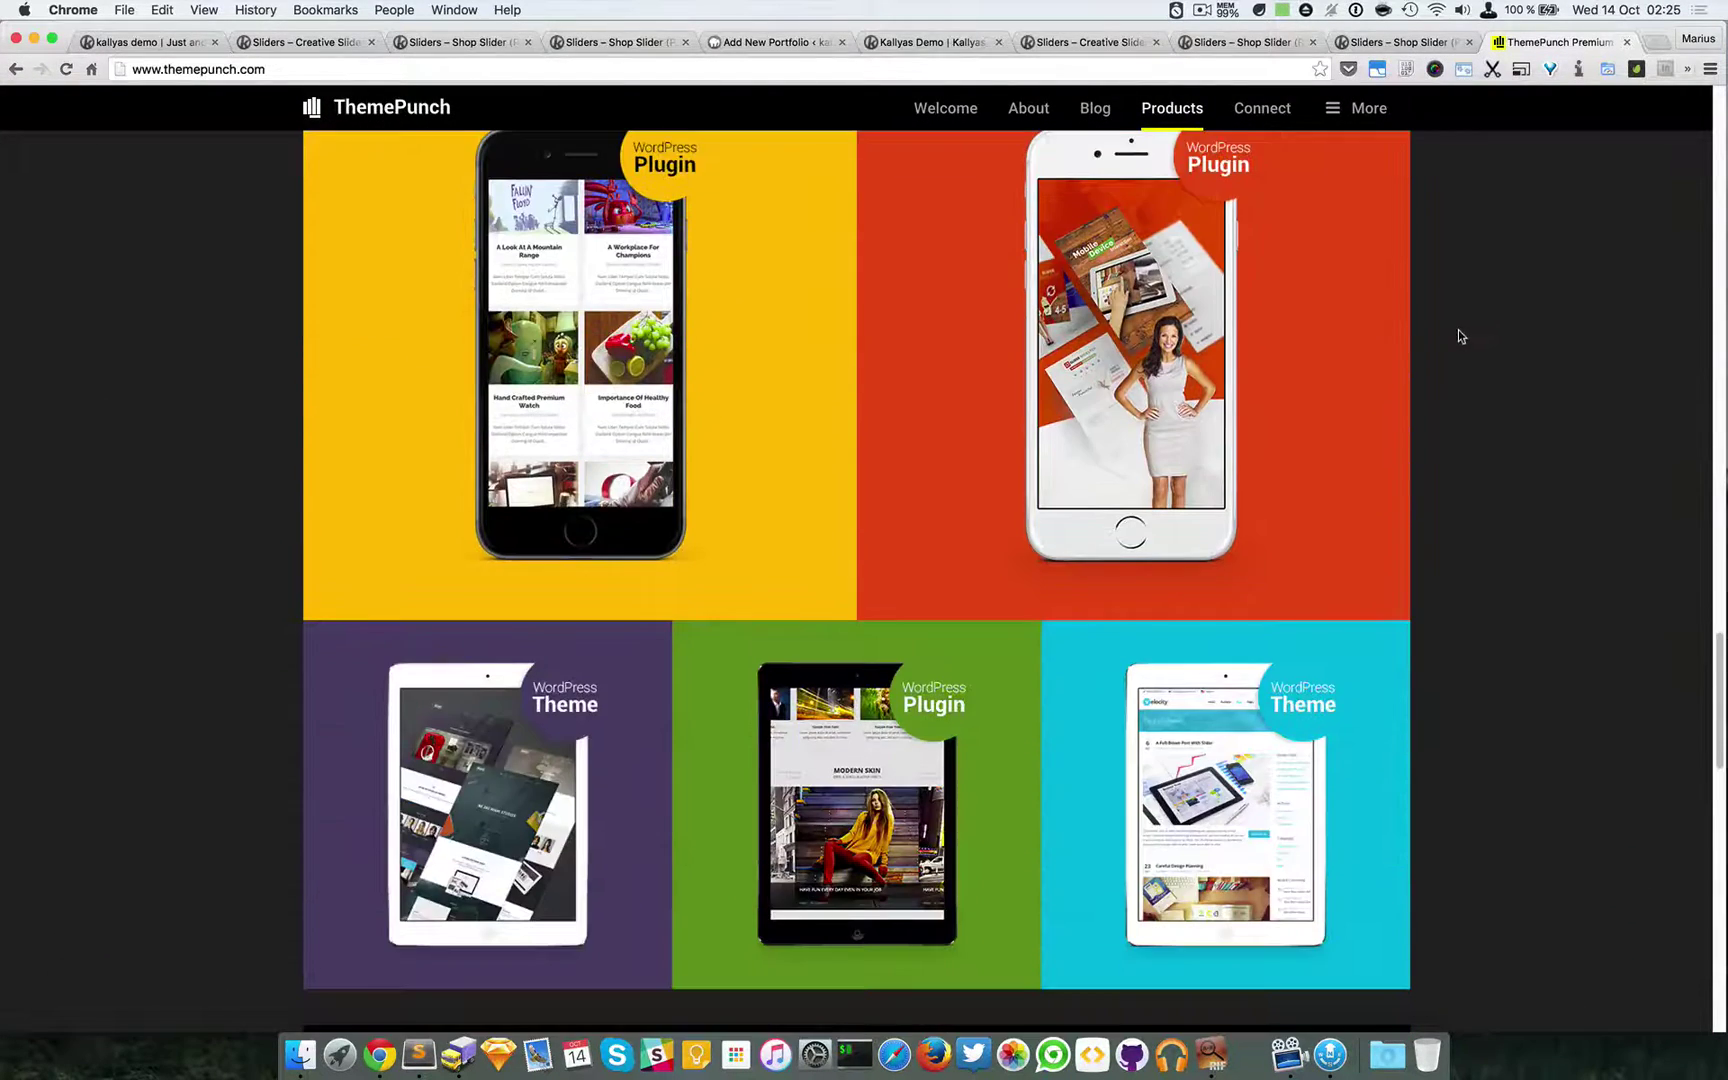
scroll(1104, 344, up, 2)
- Open the Slider Revolution plugin page and read through it, checking back on the Creative Slider demo
click(961, 297)
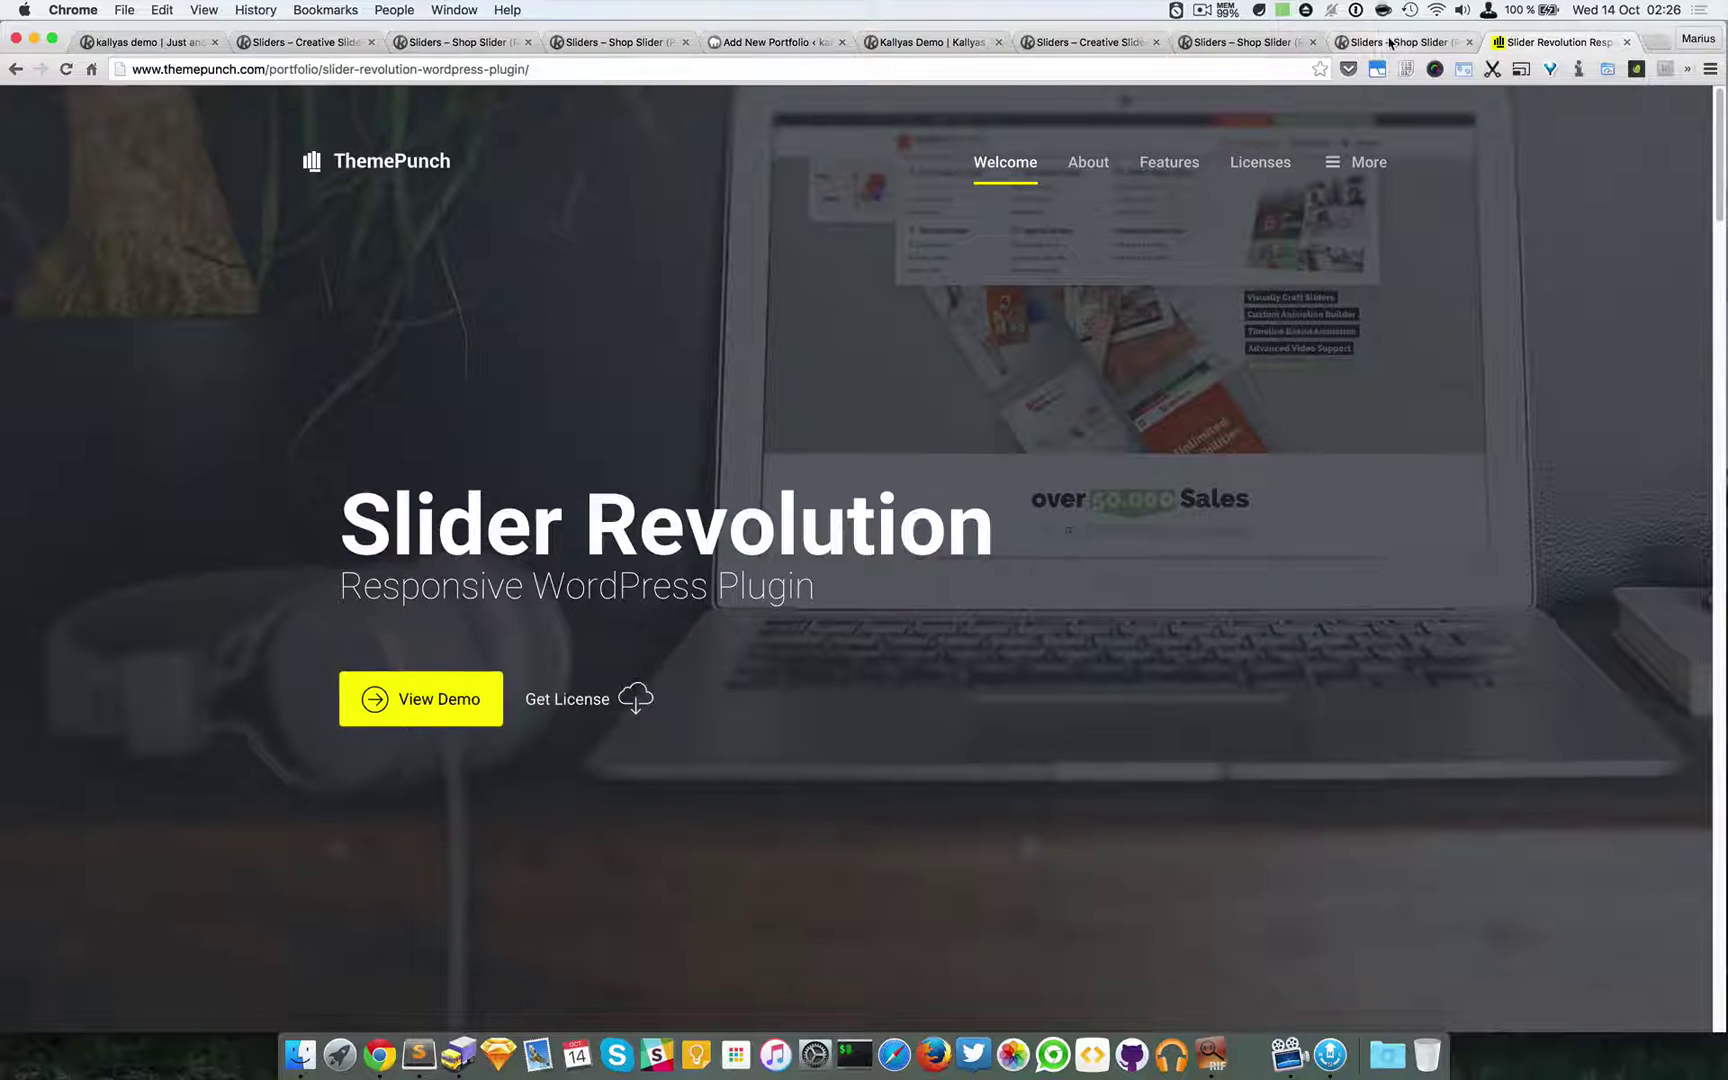
scroll(1269, 474, down, 10)
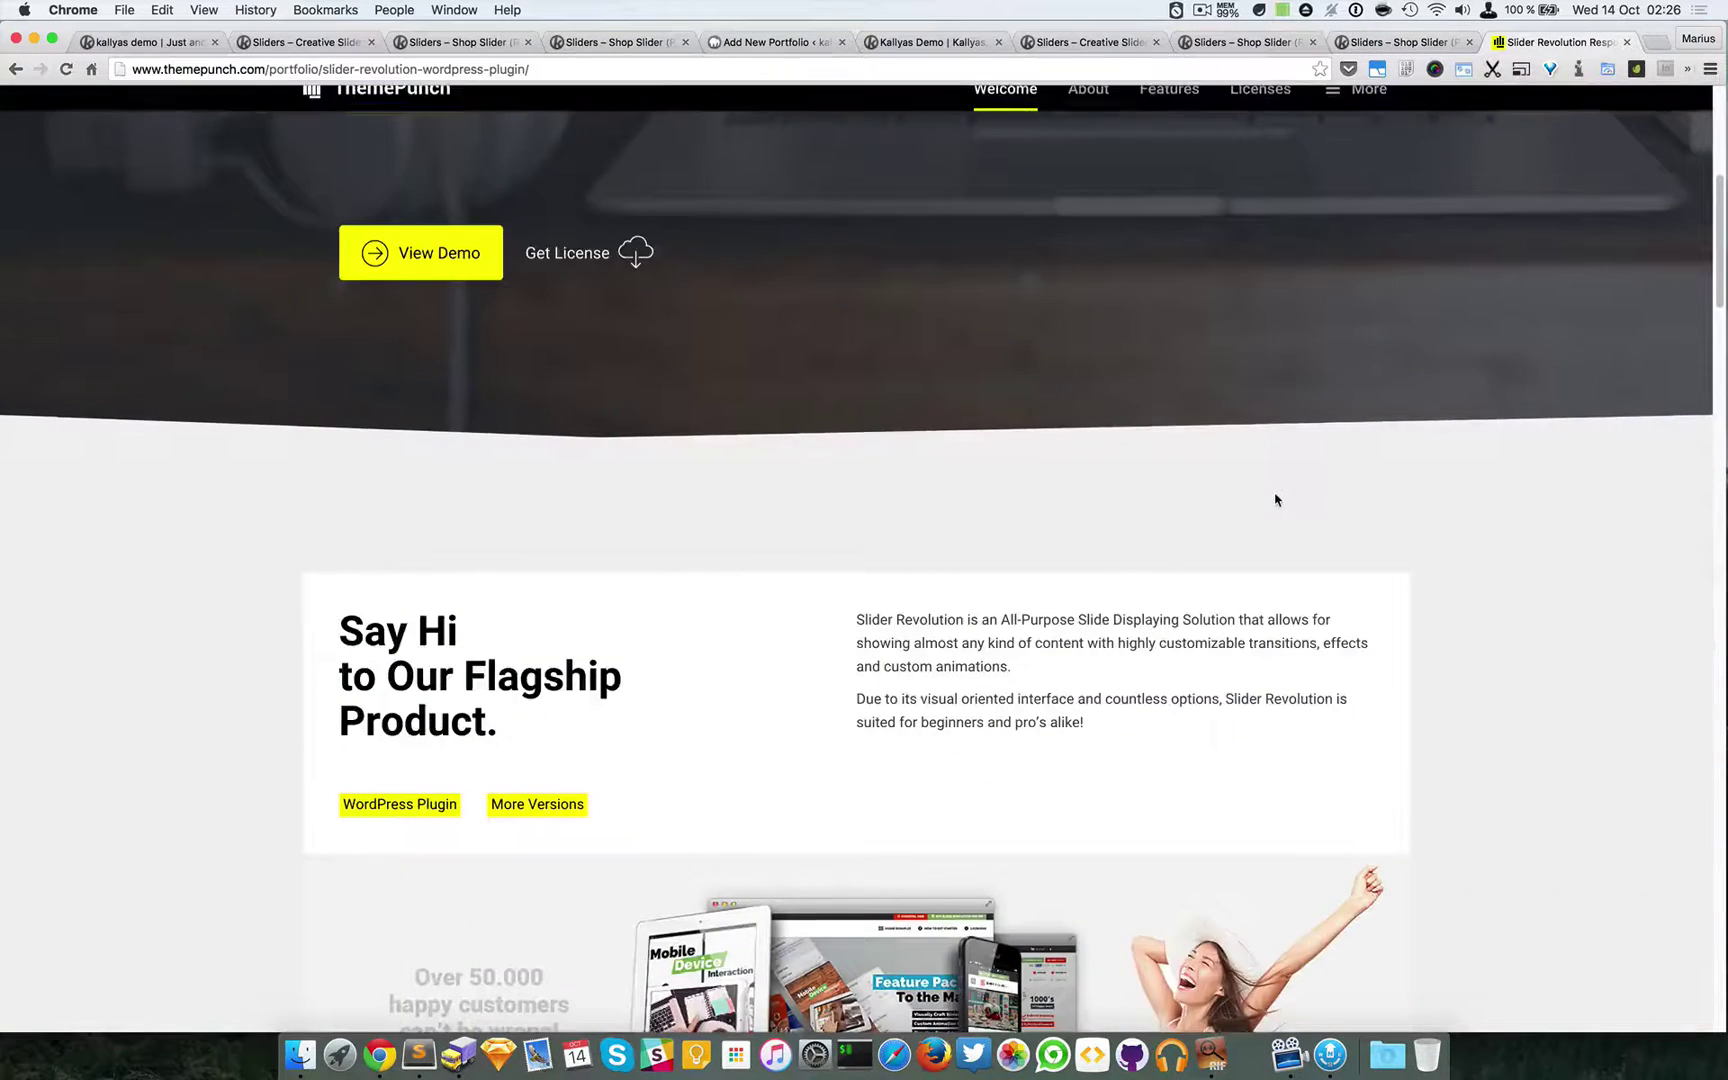
scroll(790, 500, down, 2)
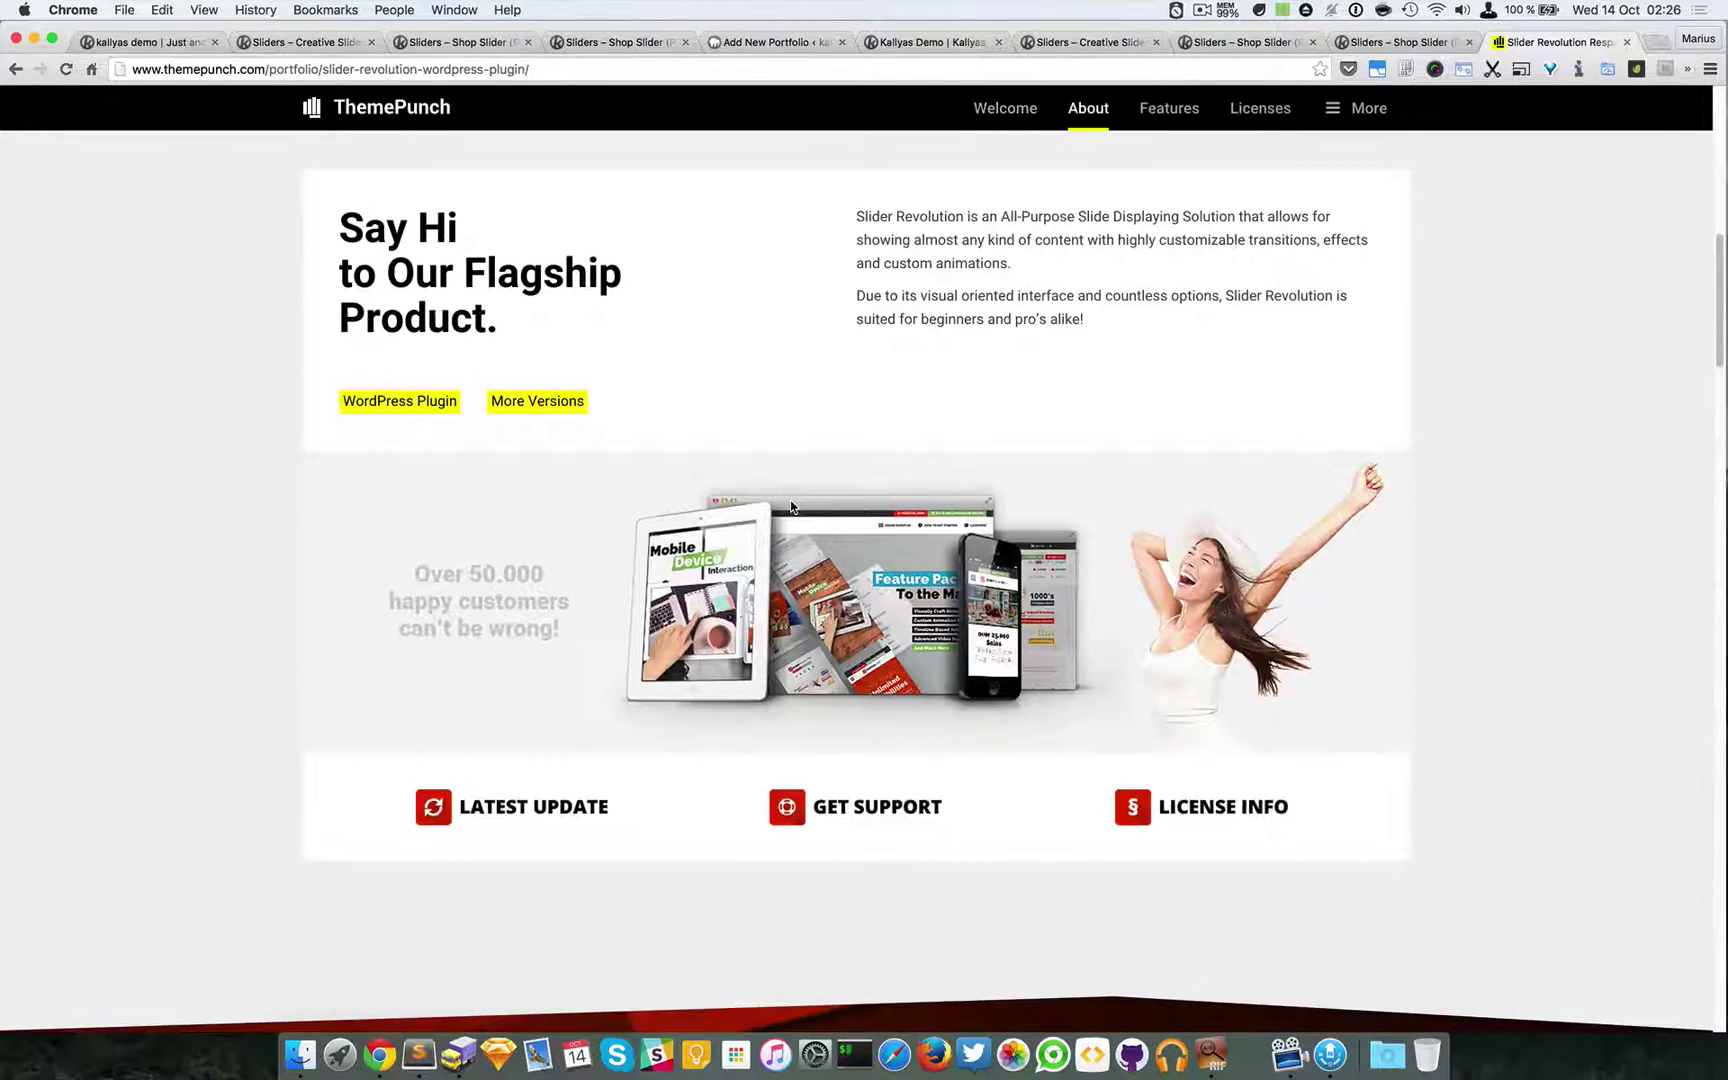
scroll(704, 452, down, 3)
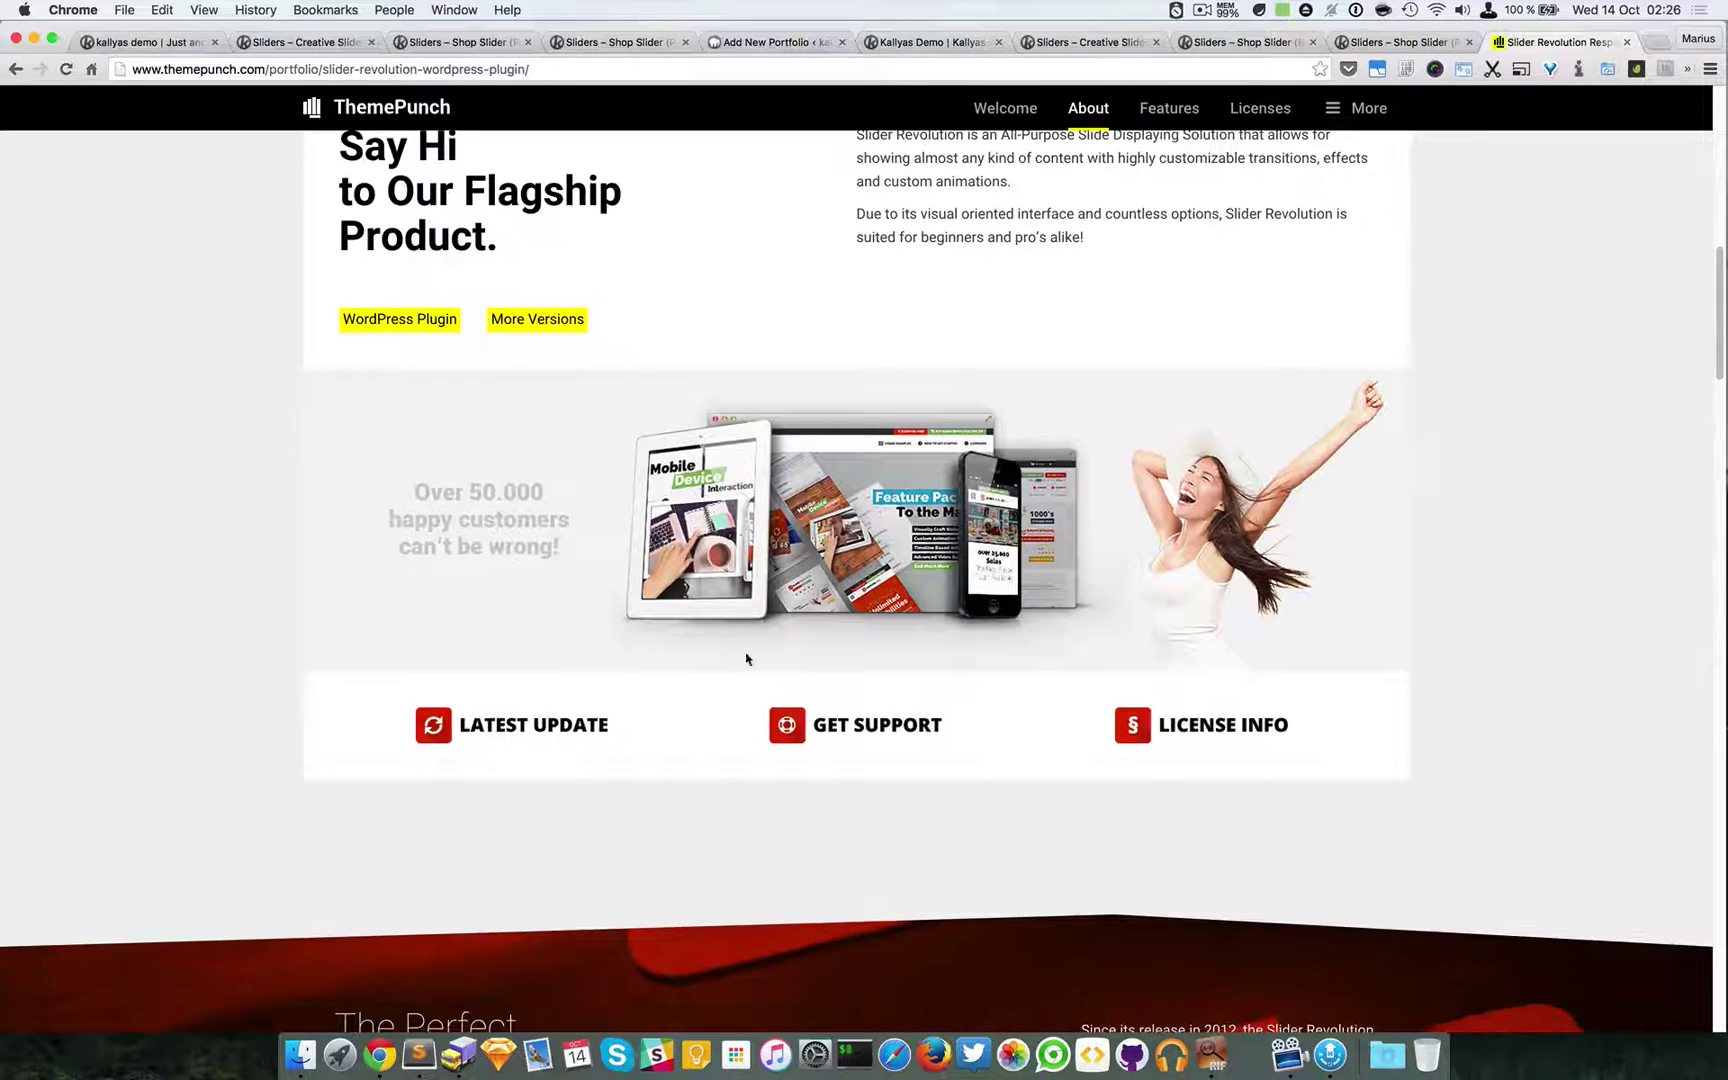
click(1508, 771)
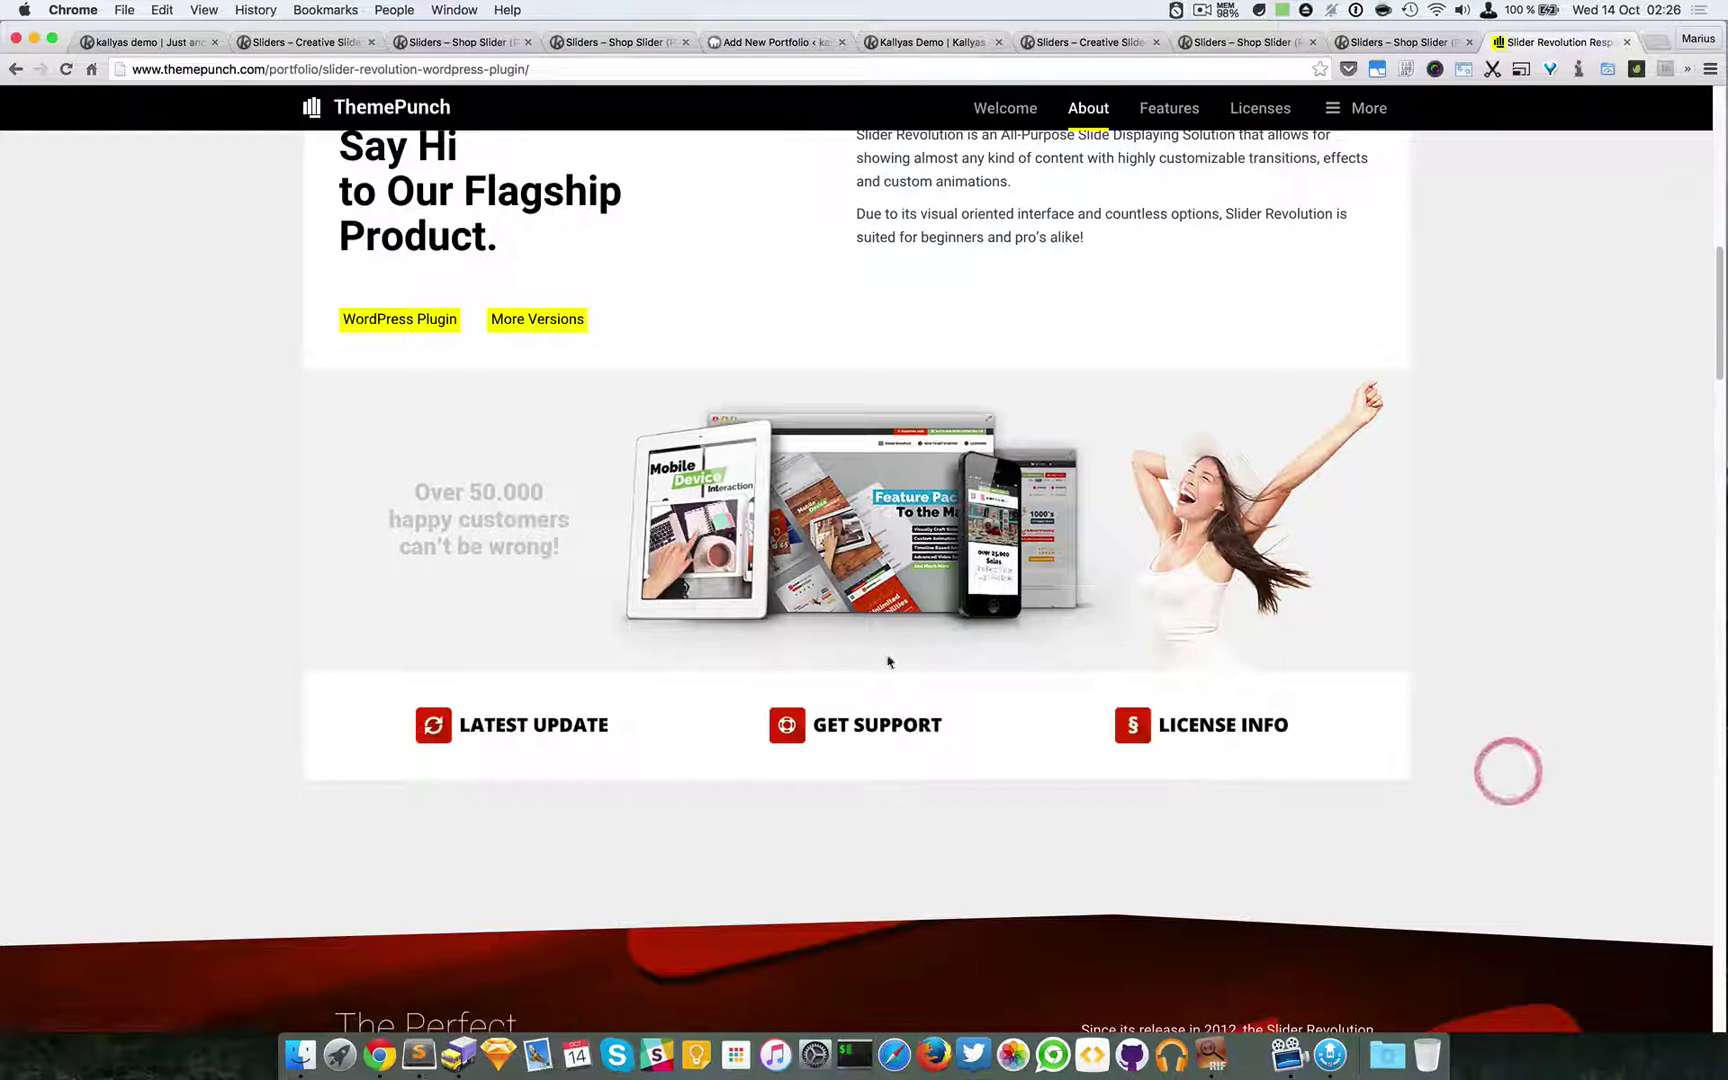
scroll(580, 530, down, 3)
scroll(580, 530, down, 10)
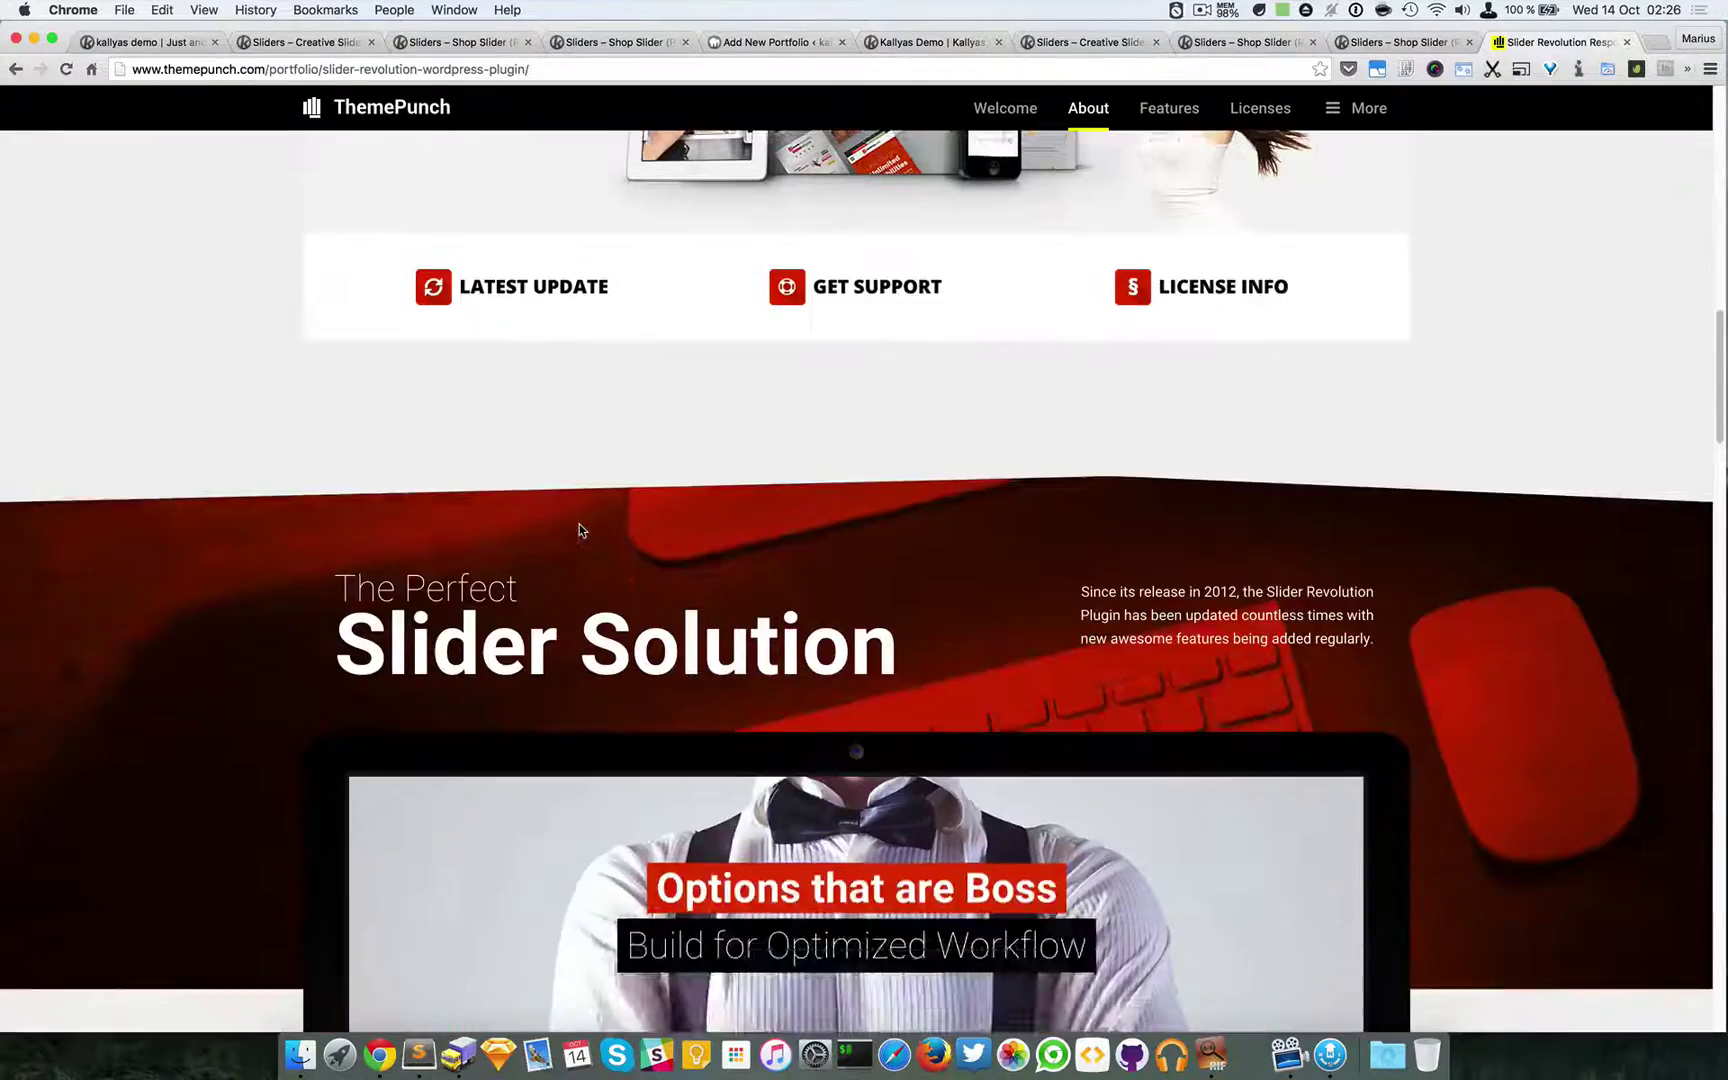
scroll(605, 509, down, 5)
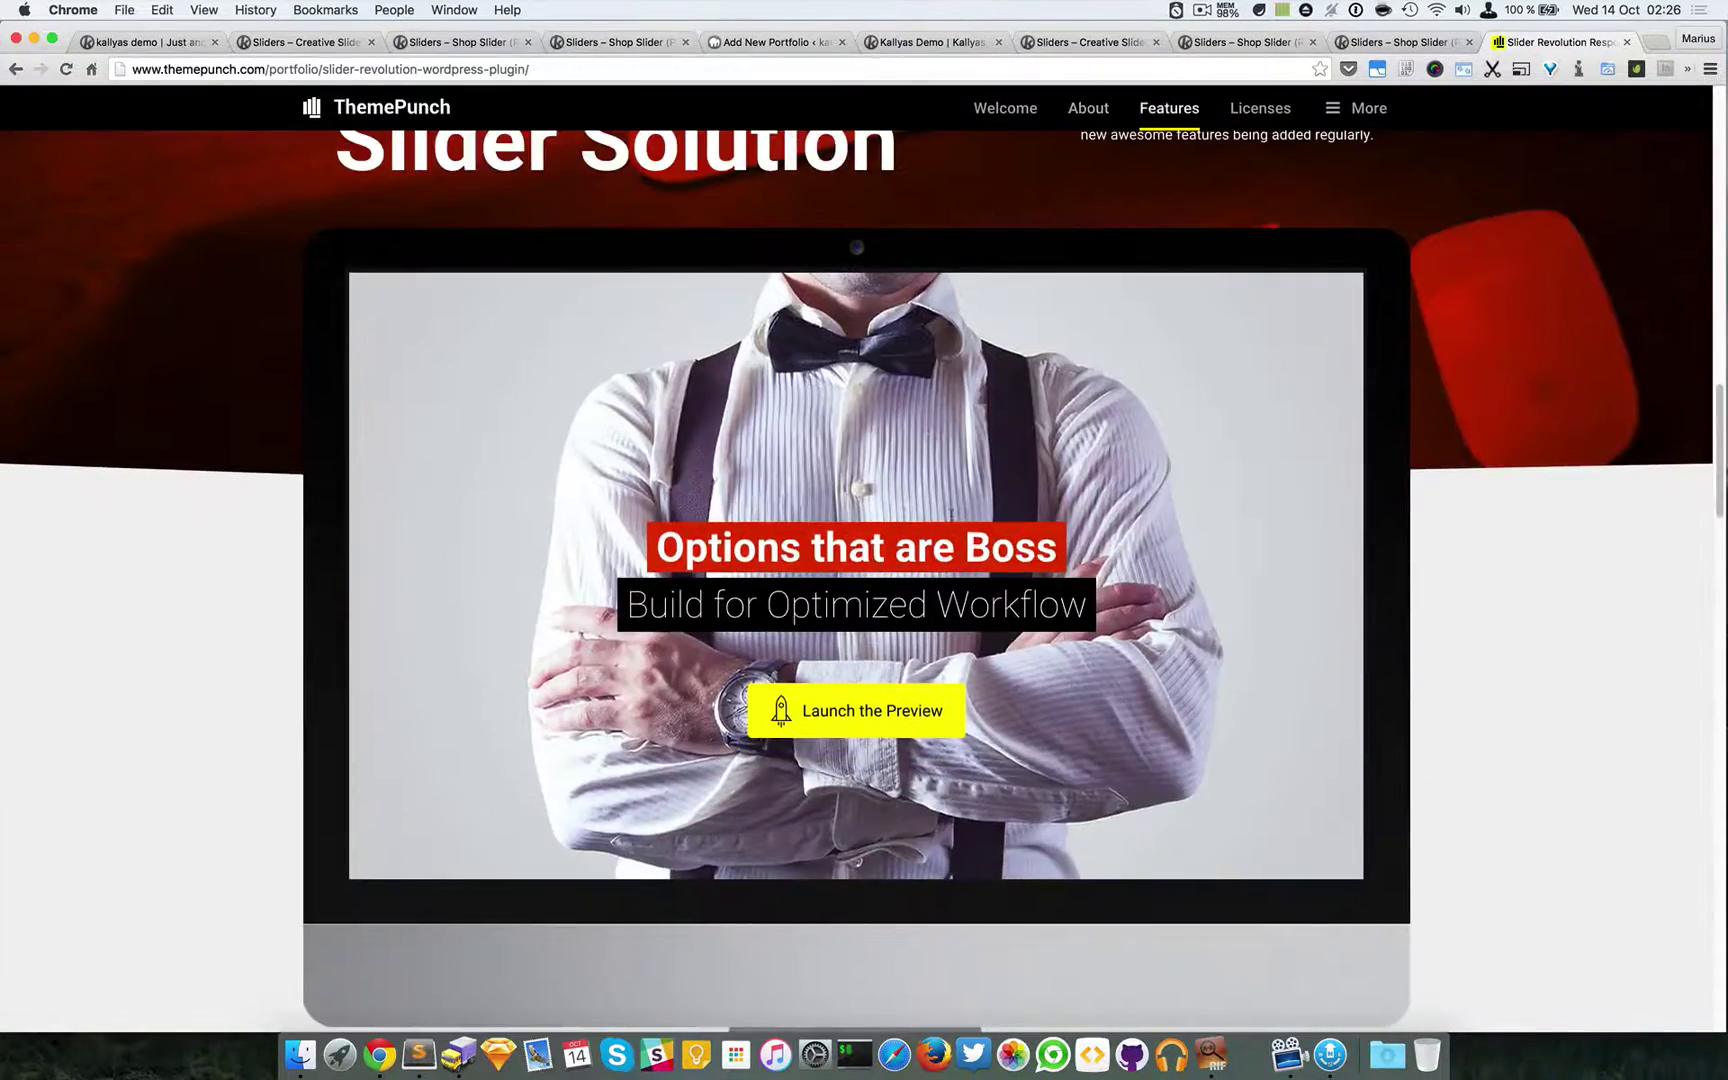
scroll(605, 509, up, 10)
scroll(811, 429, up, 10)
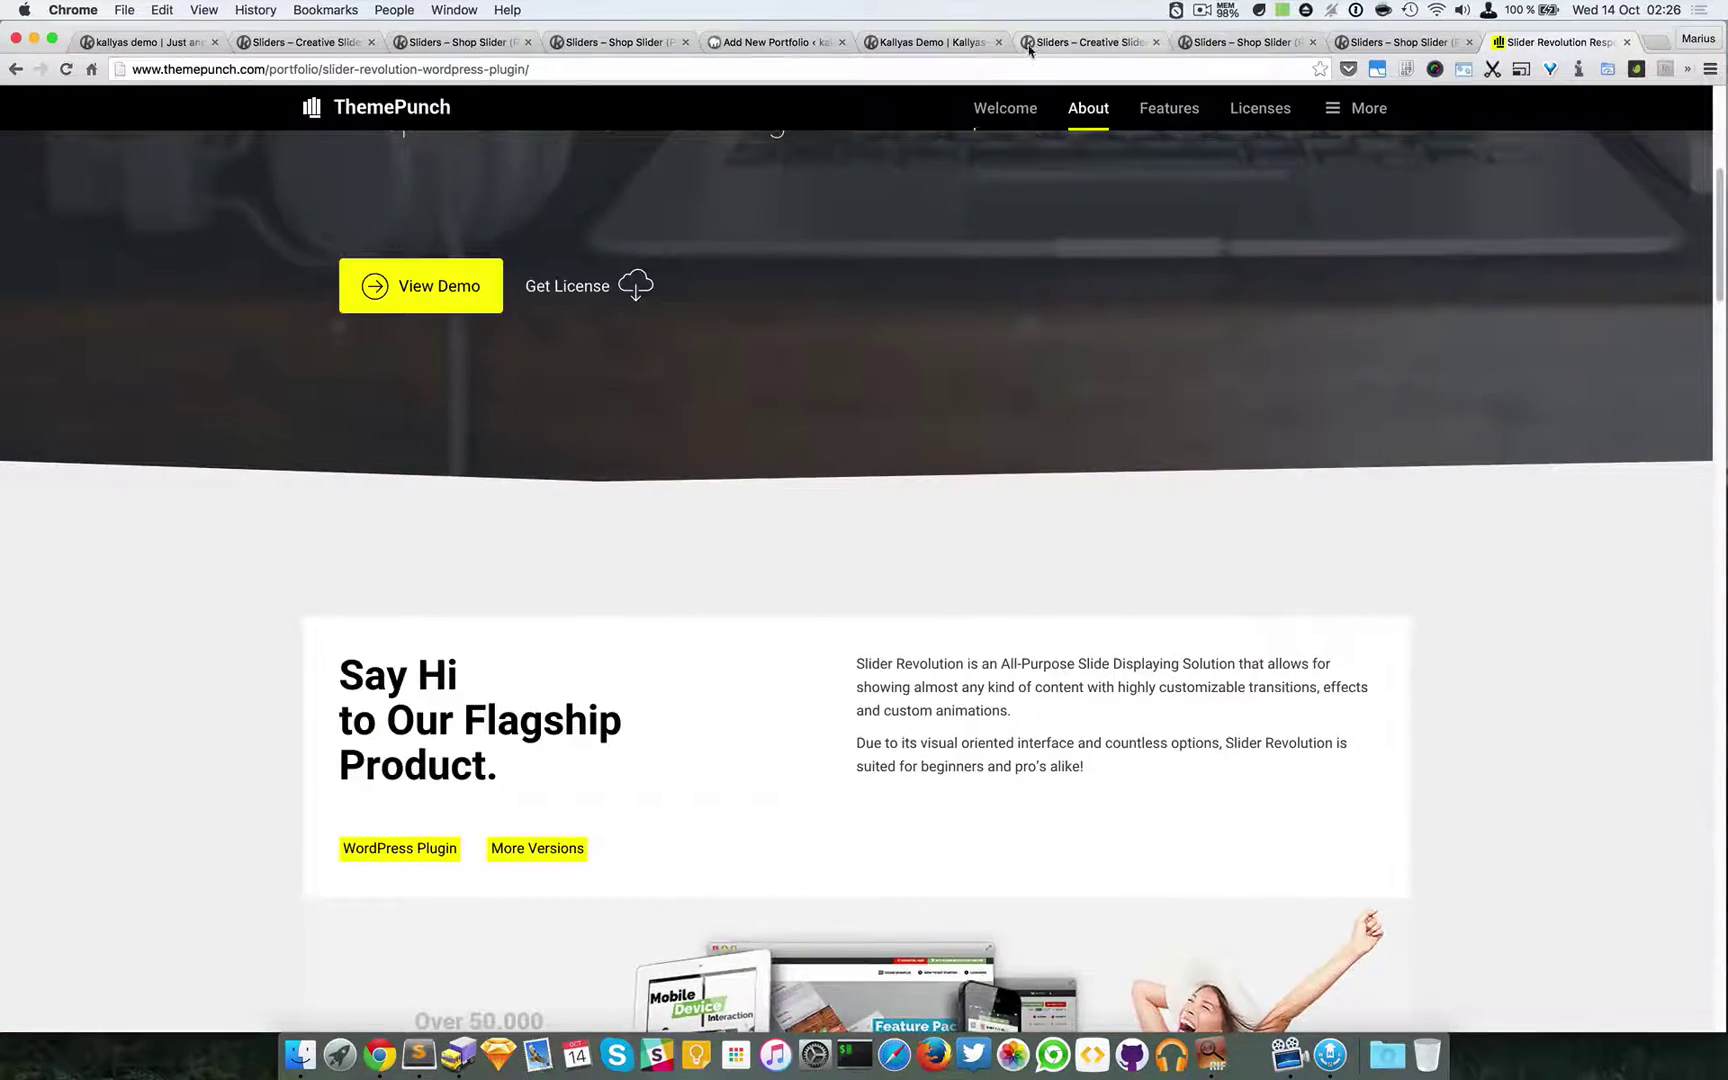
click(1095, 41)
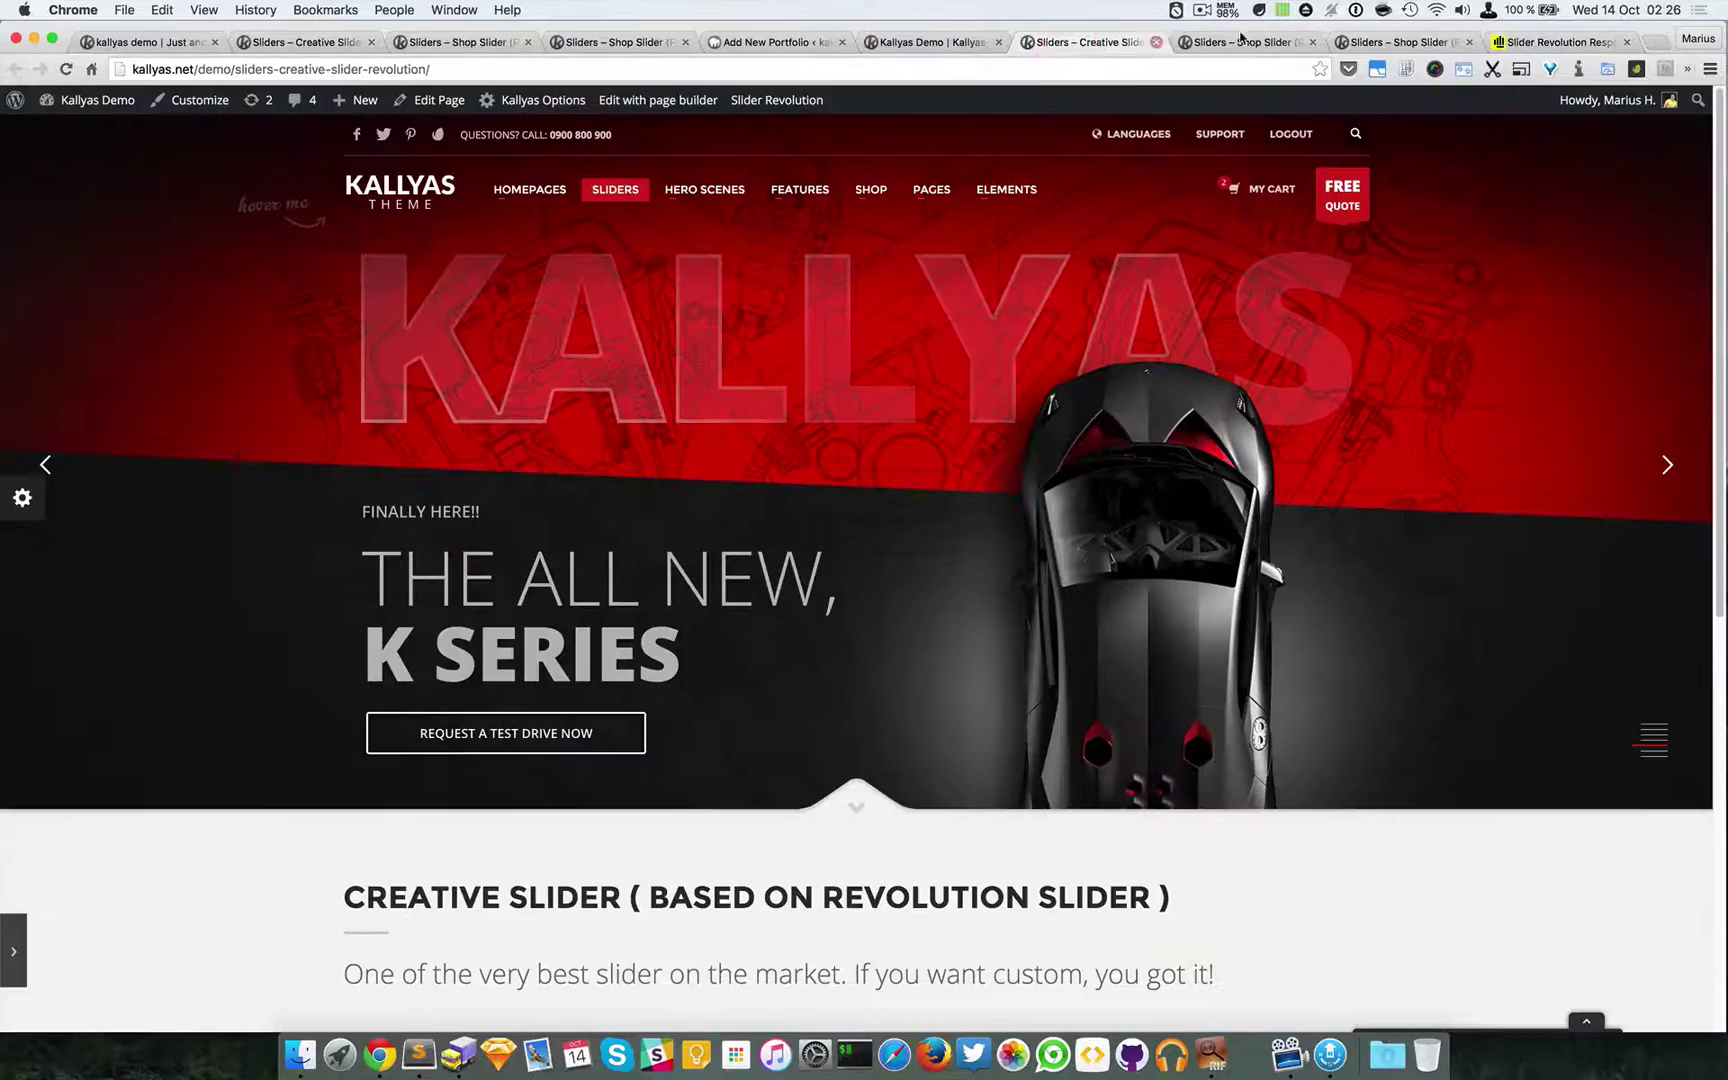
click(1548, 41)
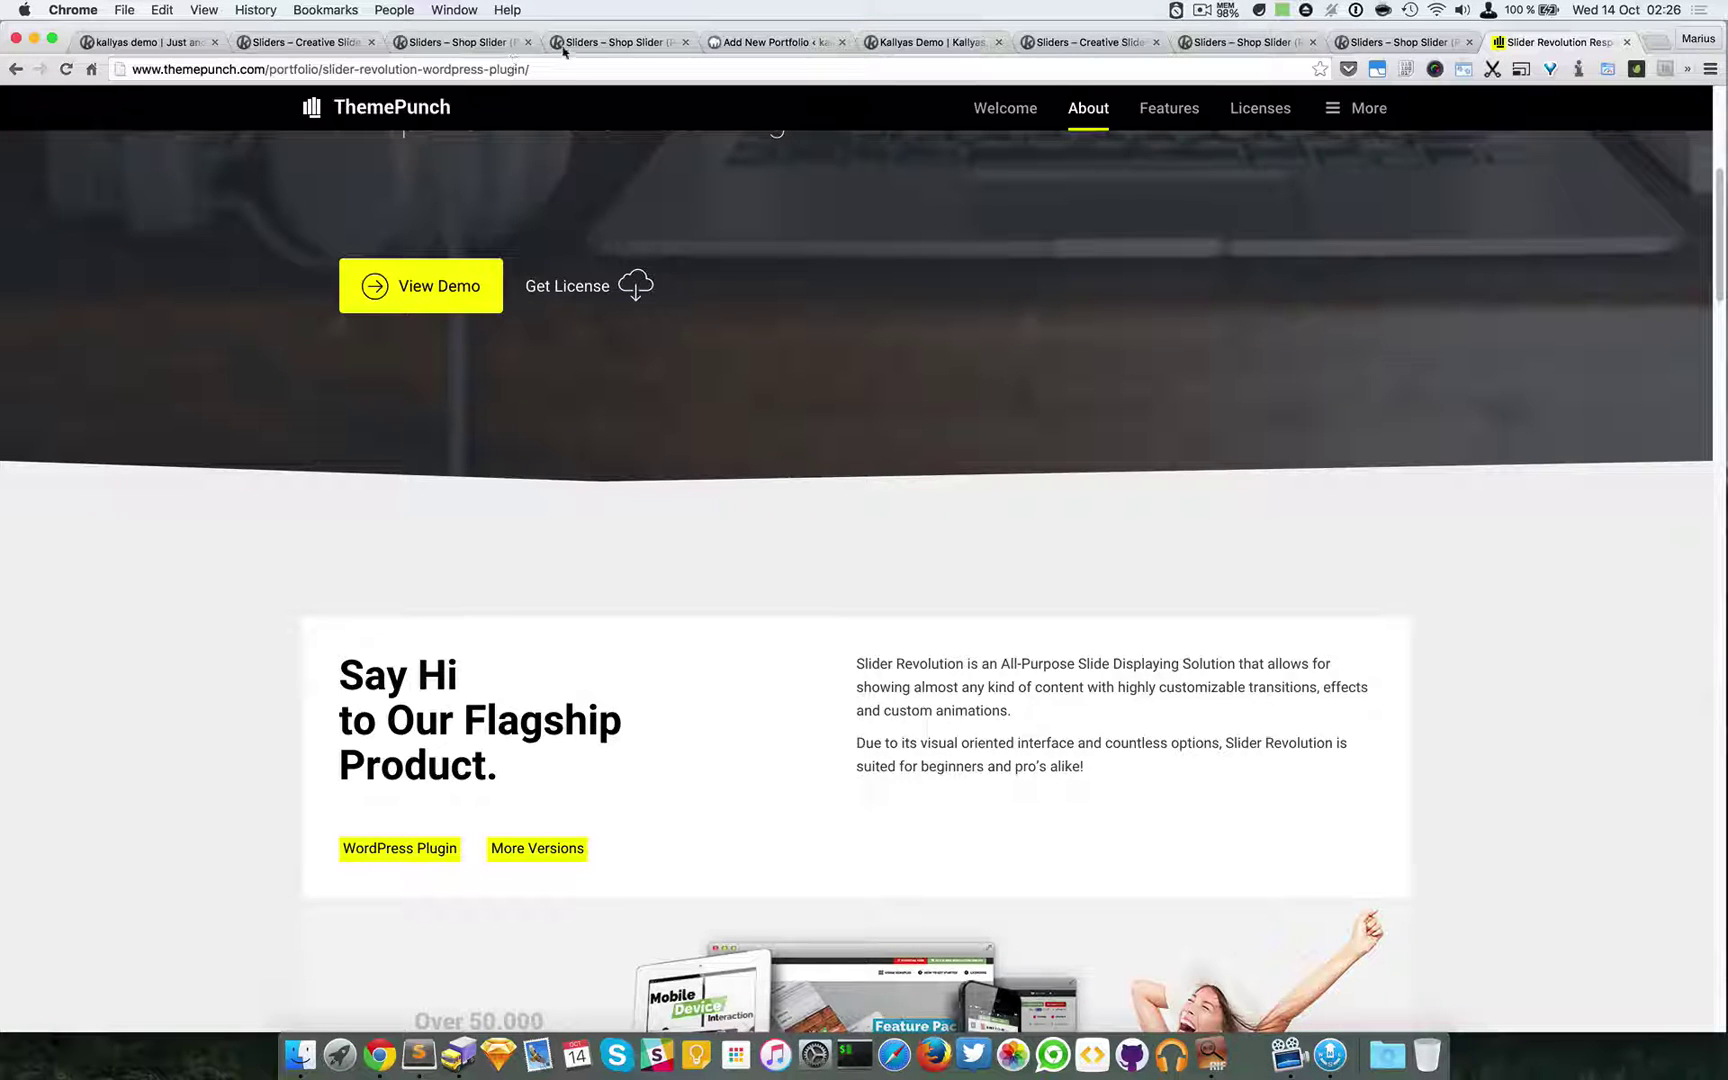
- Advance the Shop Slider Part 1 demo to its next slide, then return to the Kallyas demo homepage
click(1092, 42)
click(1200, 43)
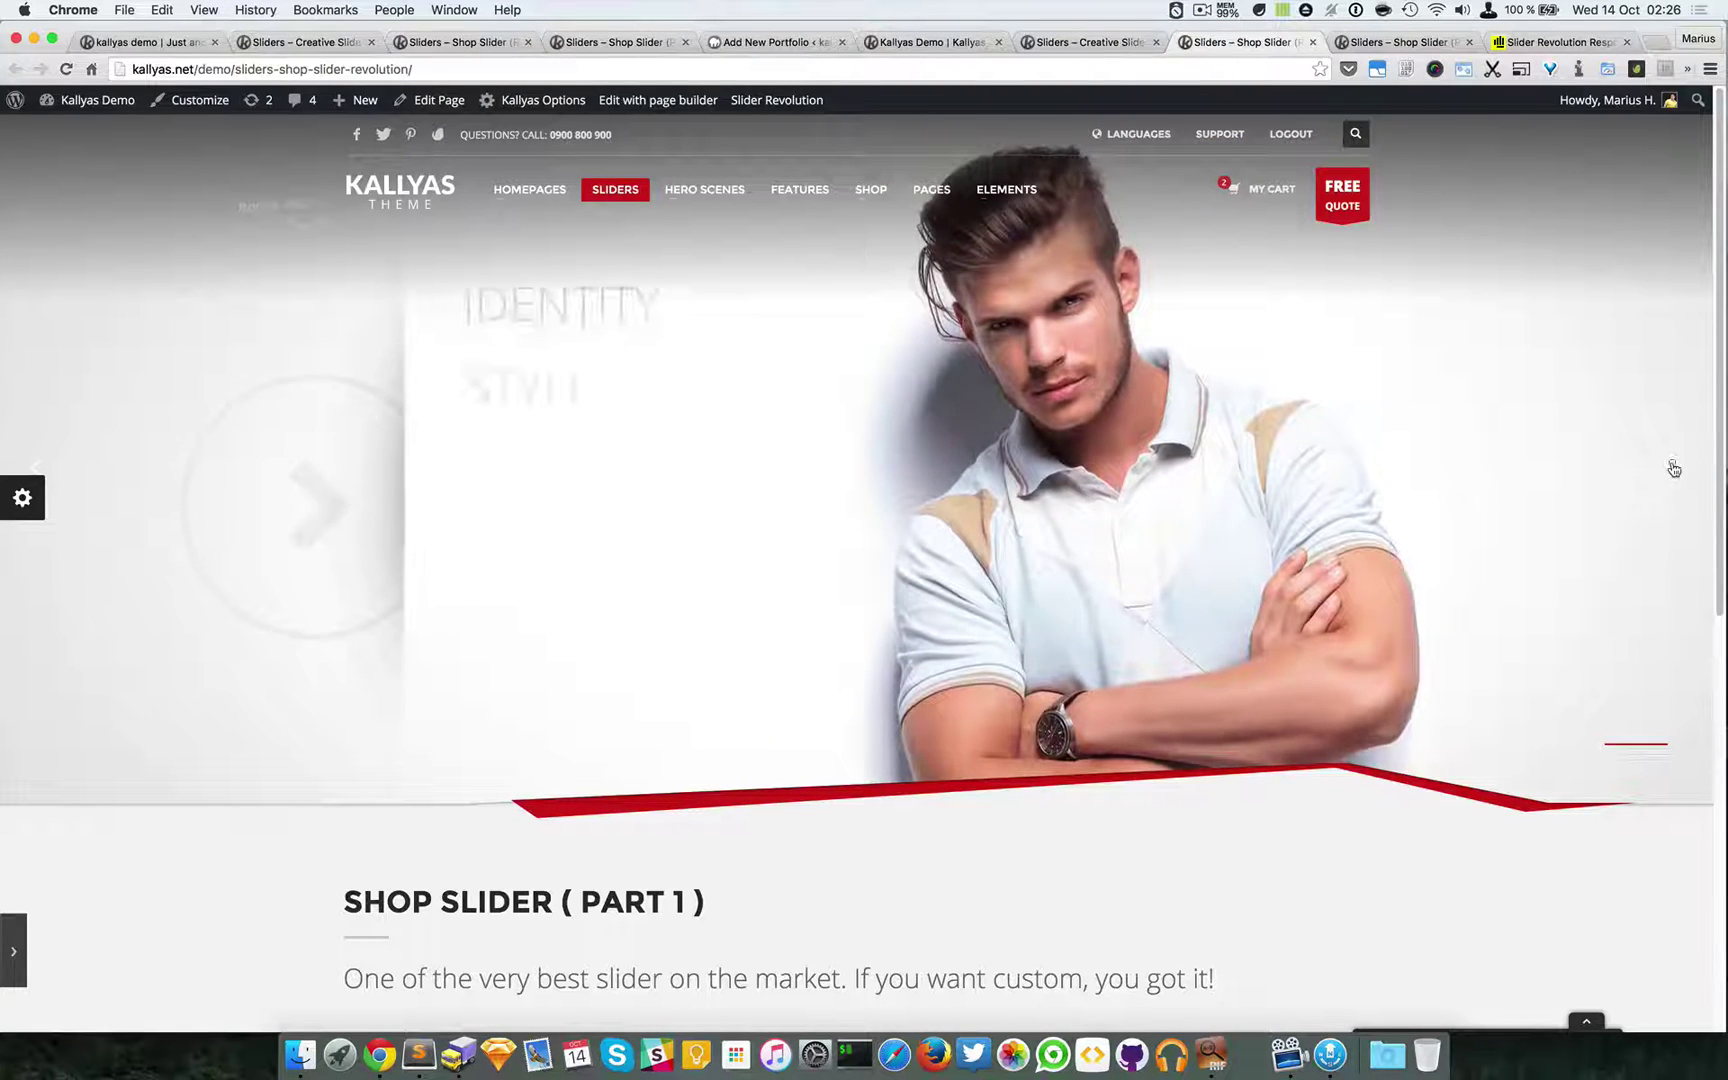
click(1672, 468)
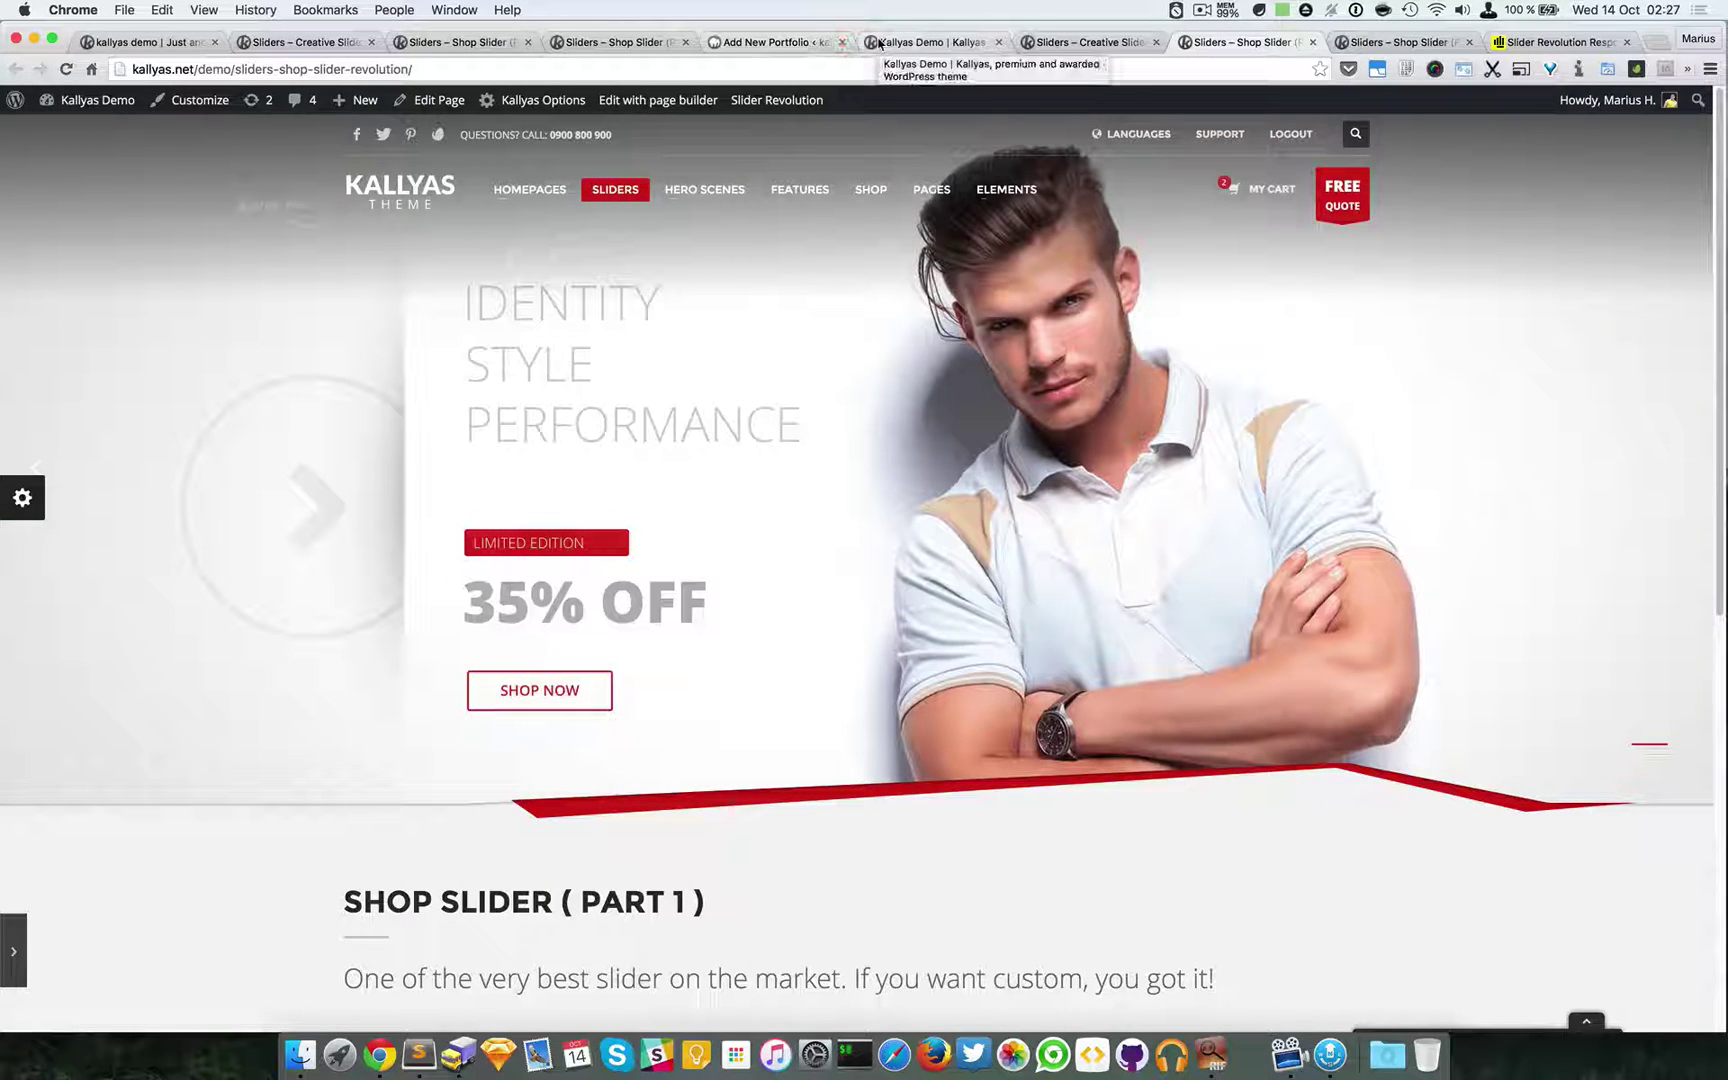
click(941, 44)
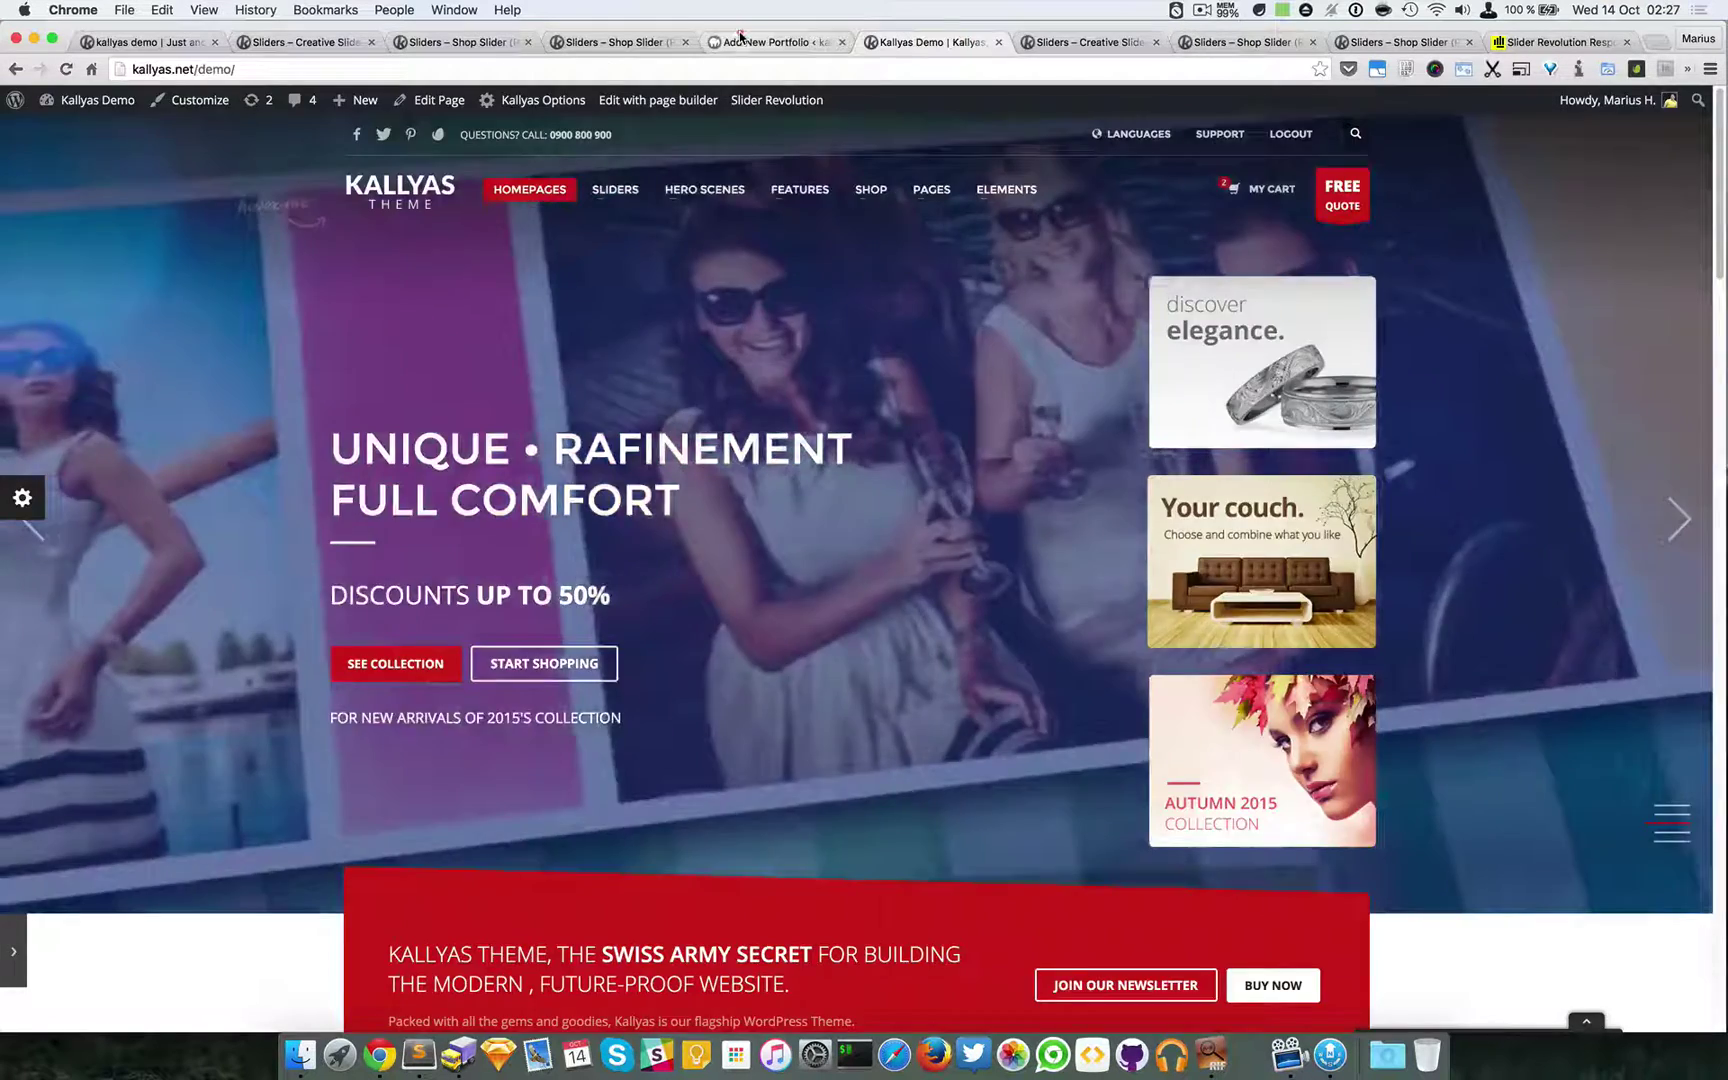
- Open Revolution Slider in the local WordPress admin and bring up the Import Slider dialog
click(770, 42)
mouse_move(56, 724)
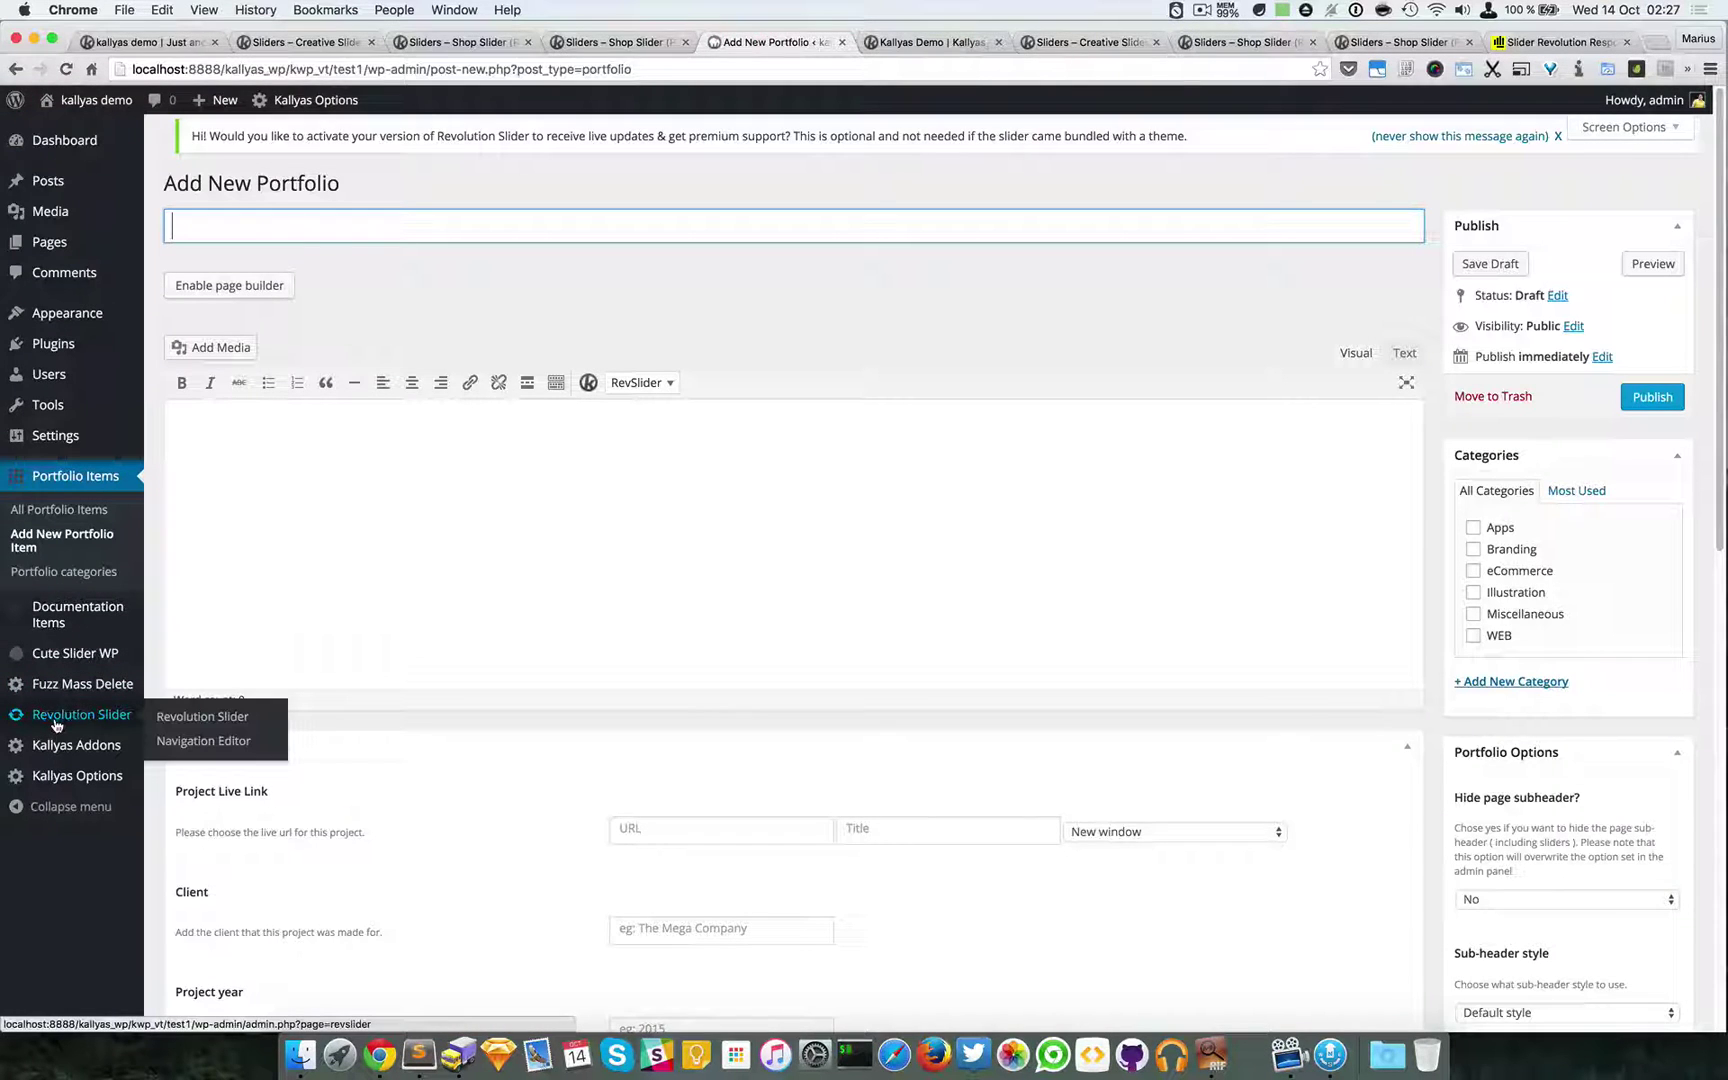
click(64, 724)
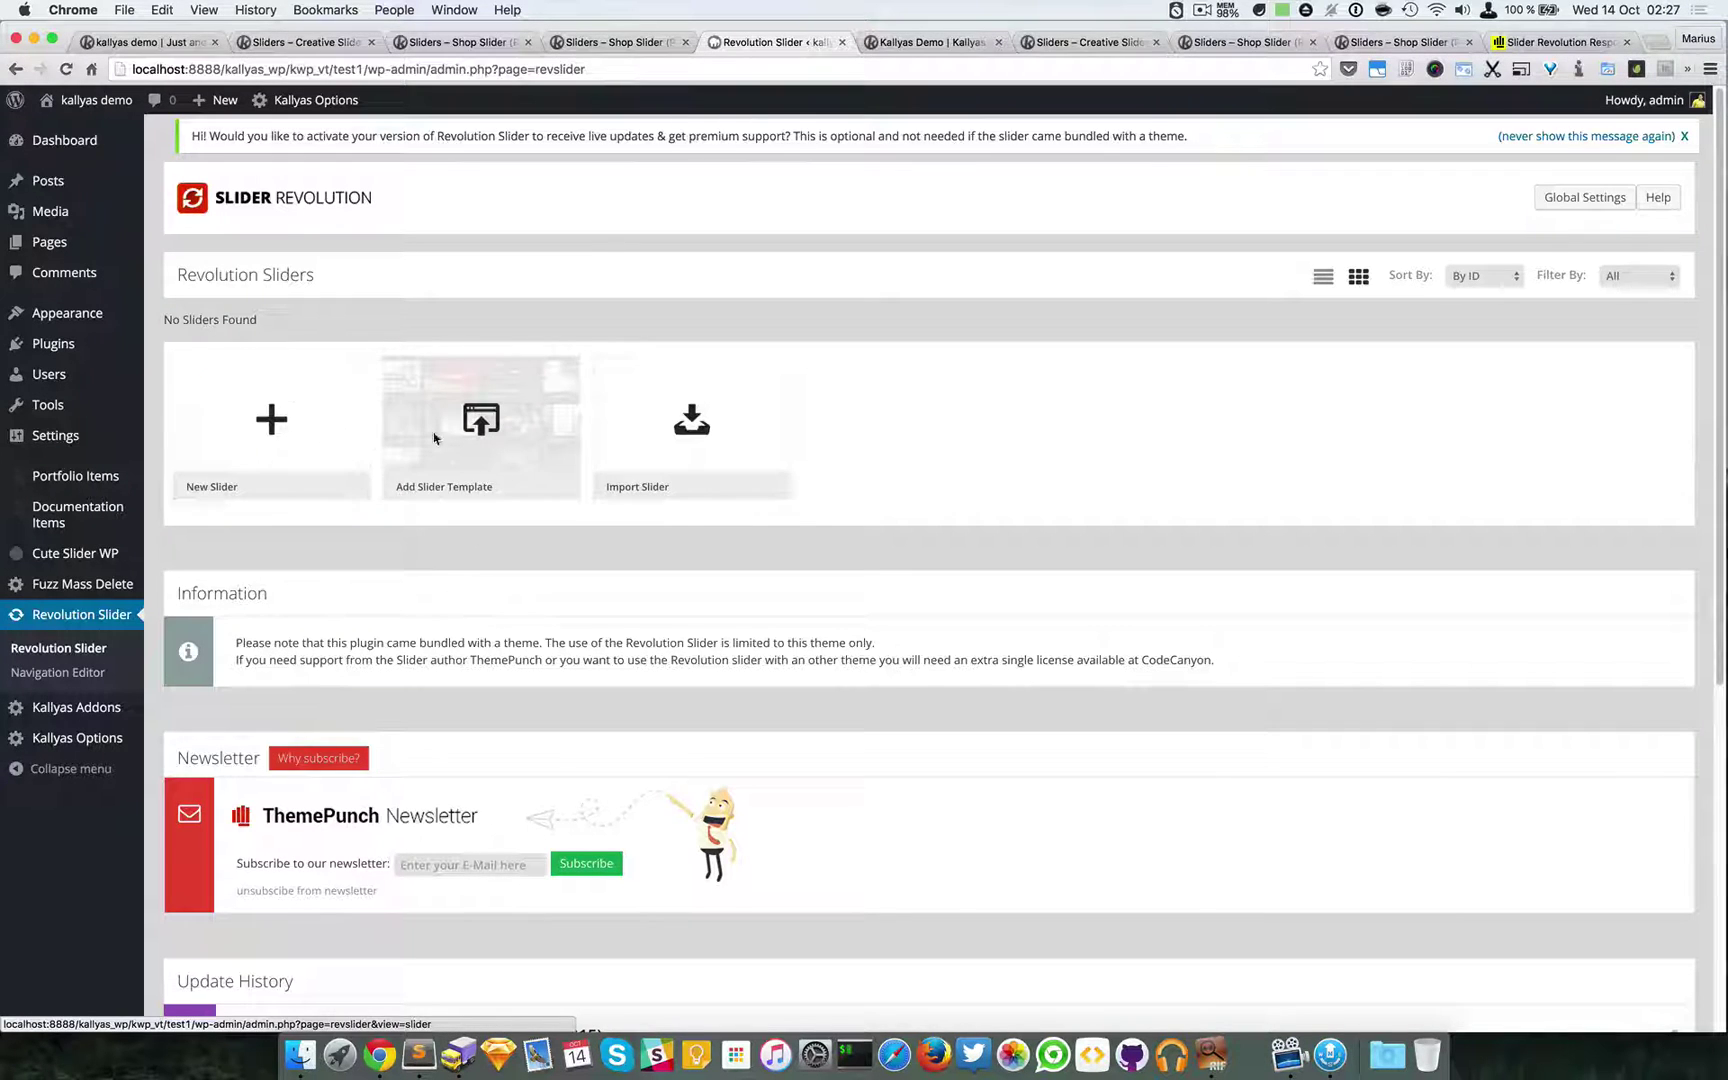
click(690, 440)
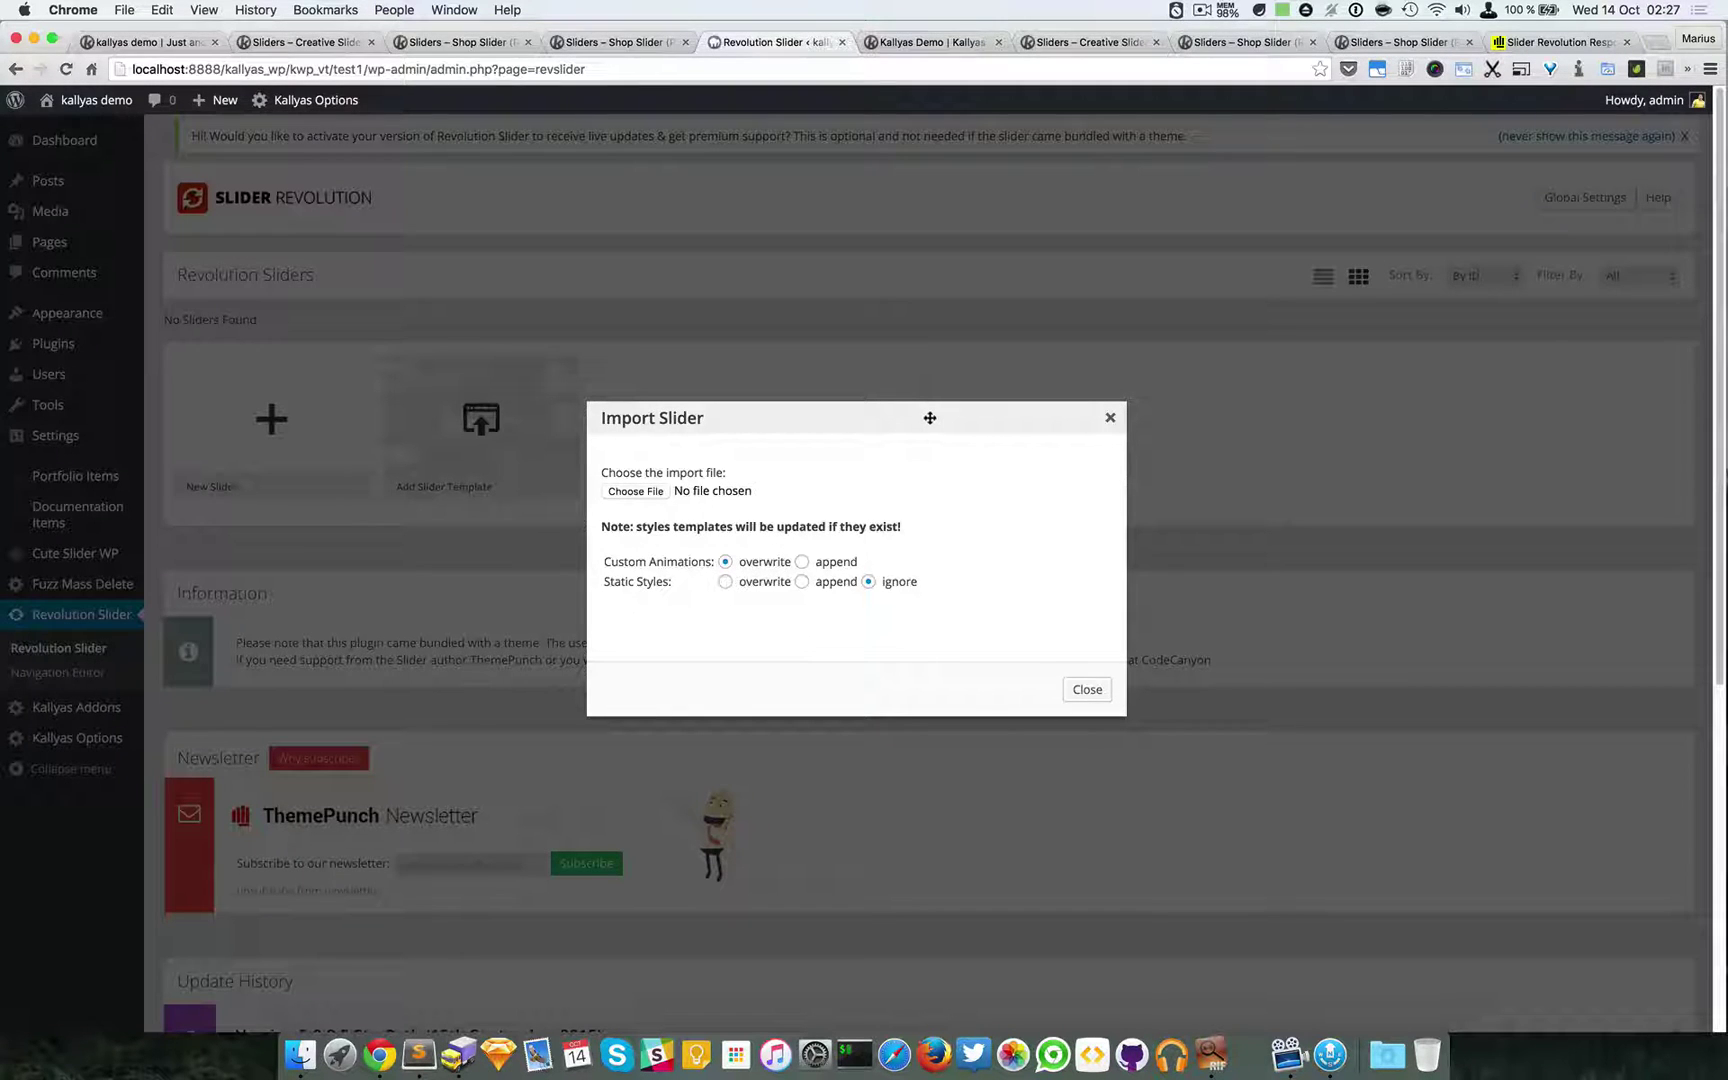
click(891, 44)
- Close the Import Slider dialog without importing, leaving the Revolution Sliders page empty
key(ctrl+Tab)
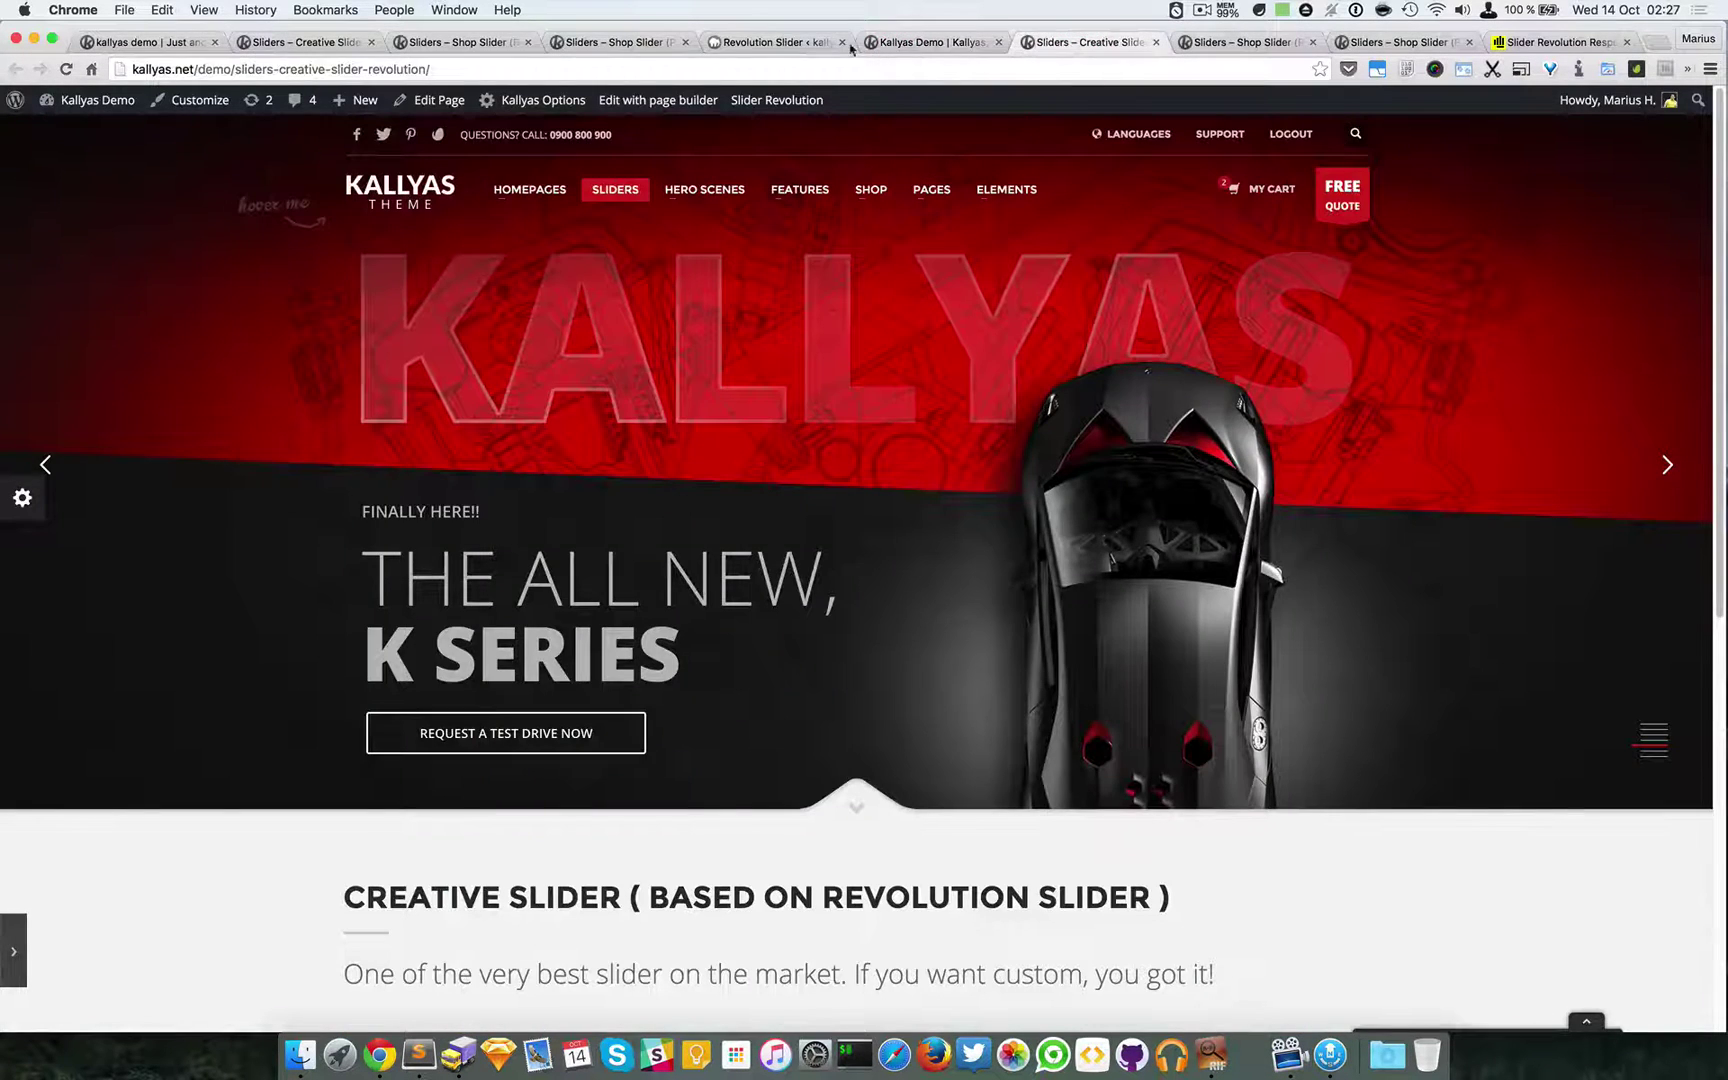
click(800, 43)
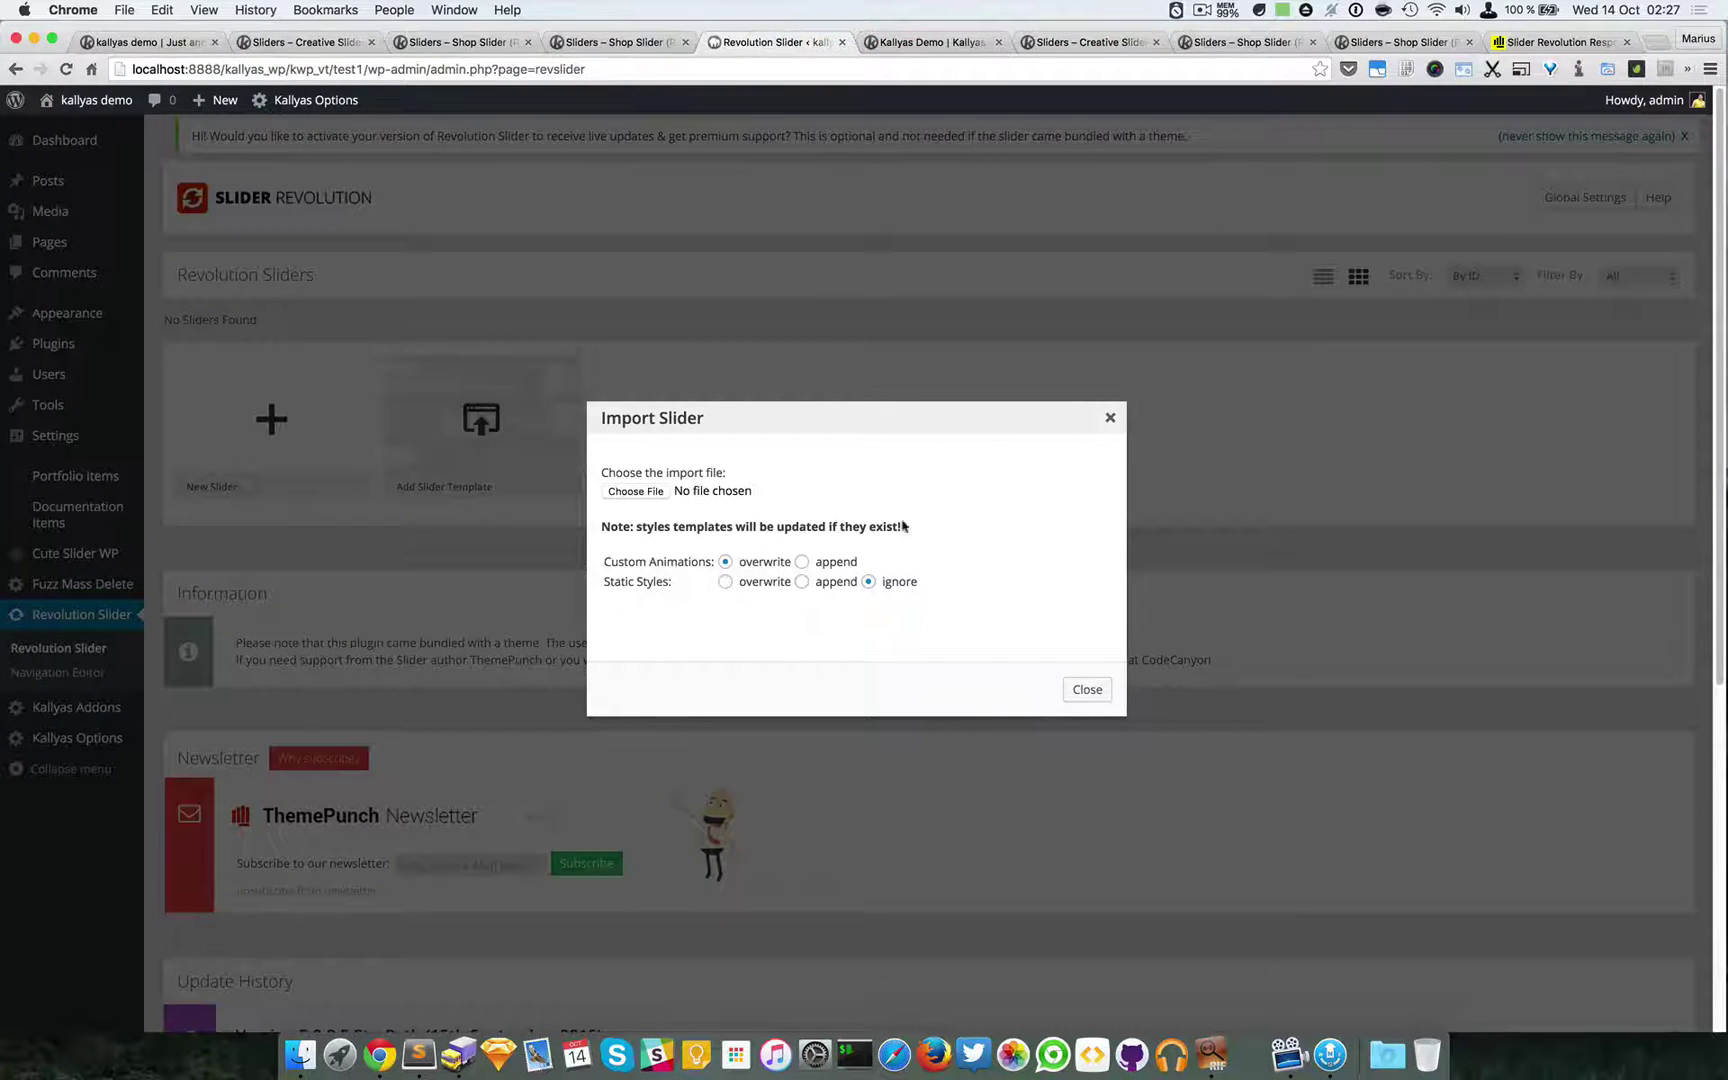
click(1111, 418)
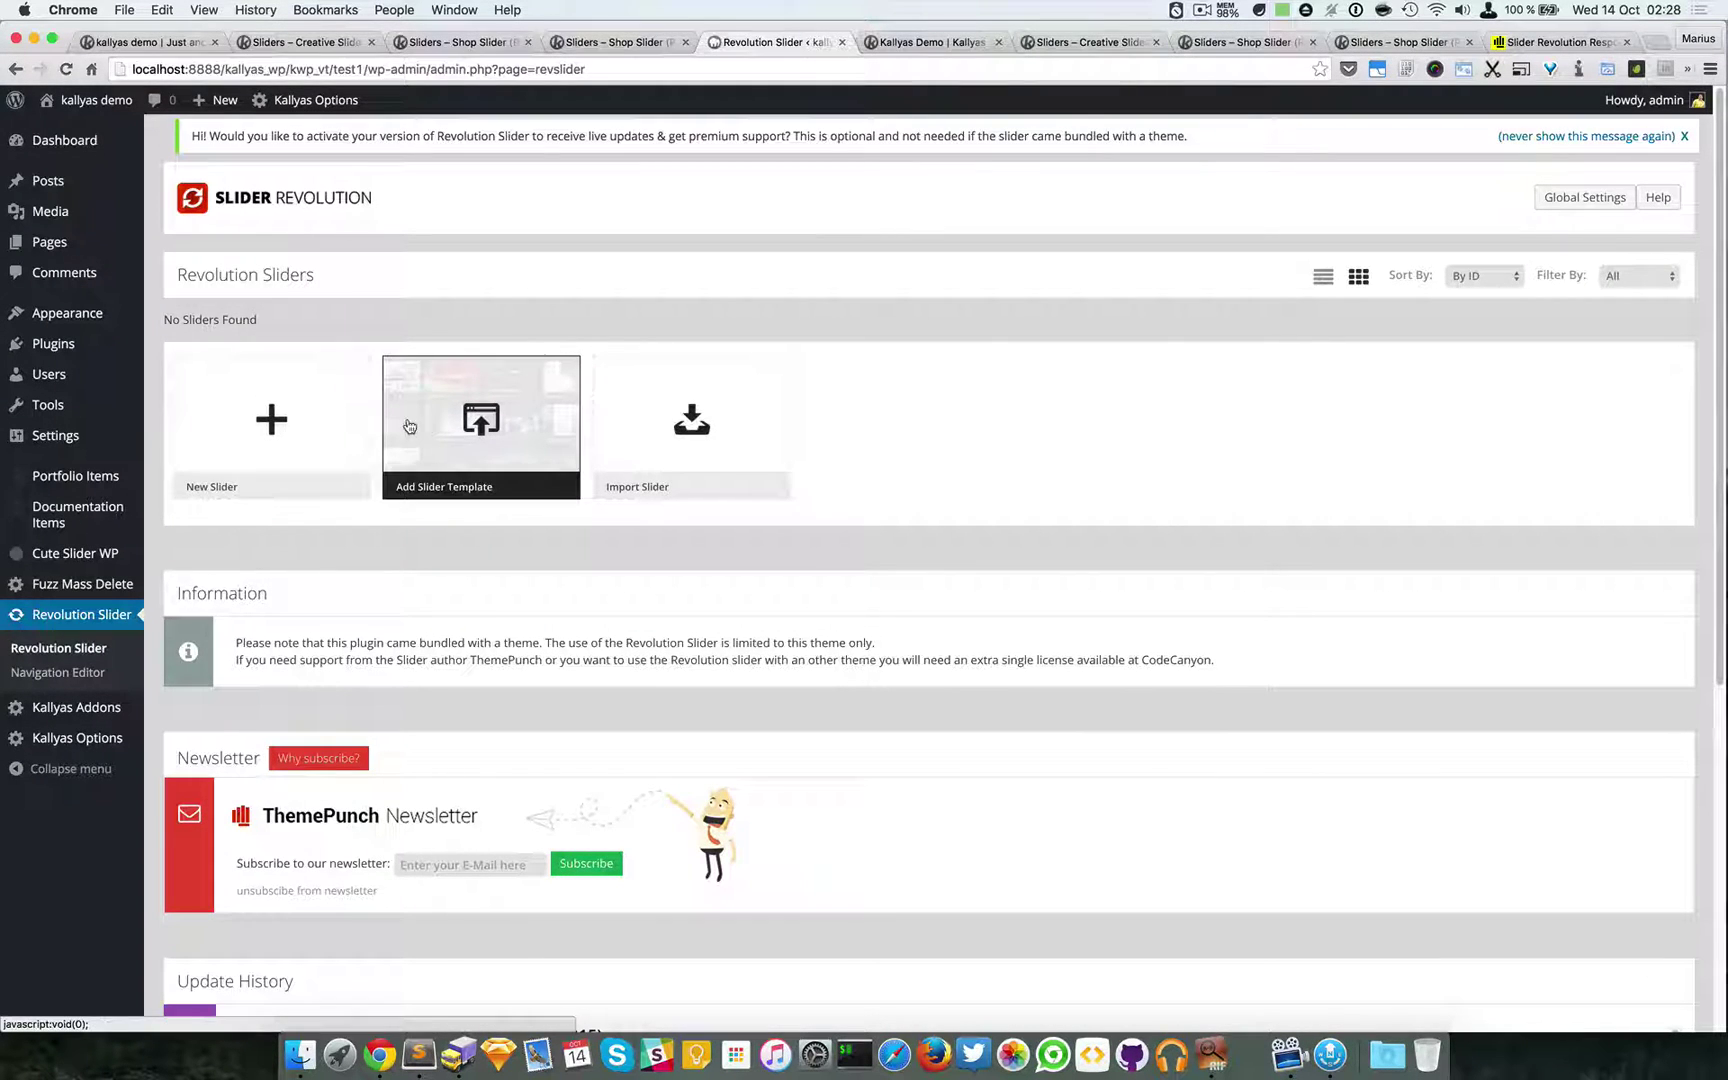
scroll(673, 451, down, 2)
scroll(673, 451, down, 5)
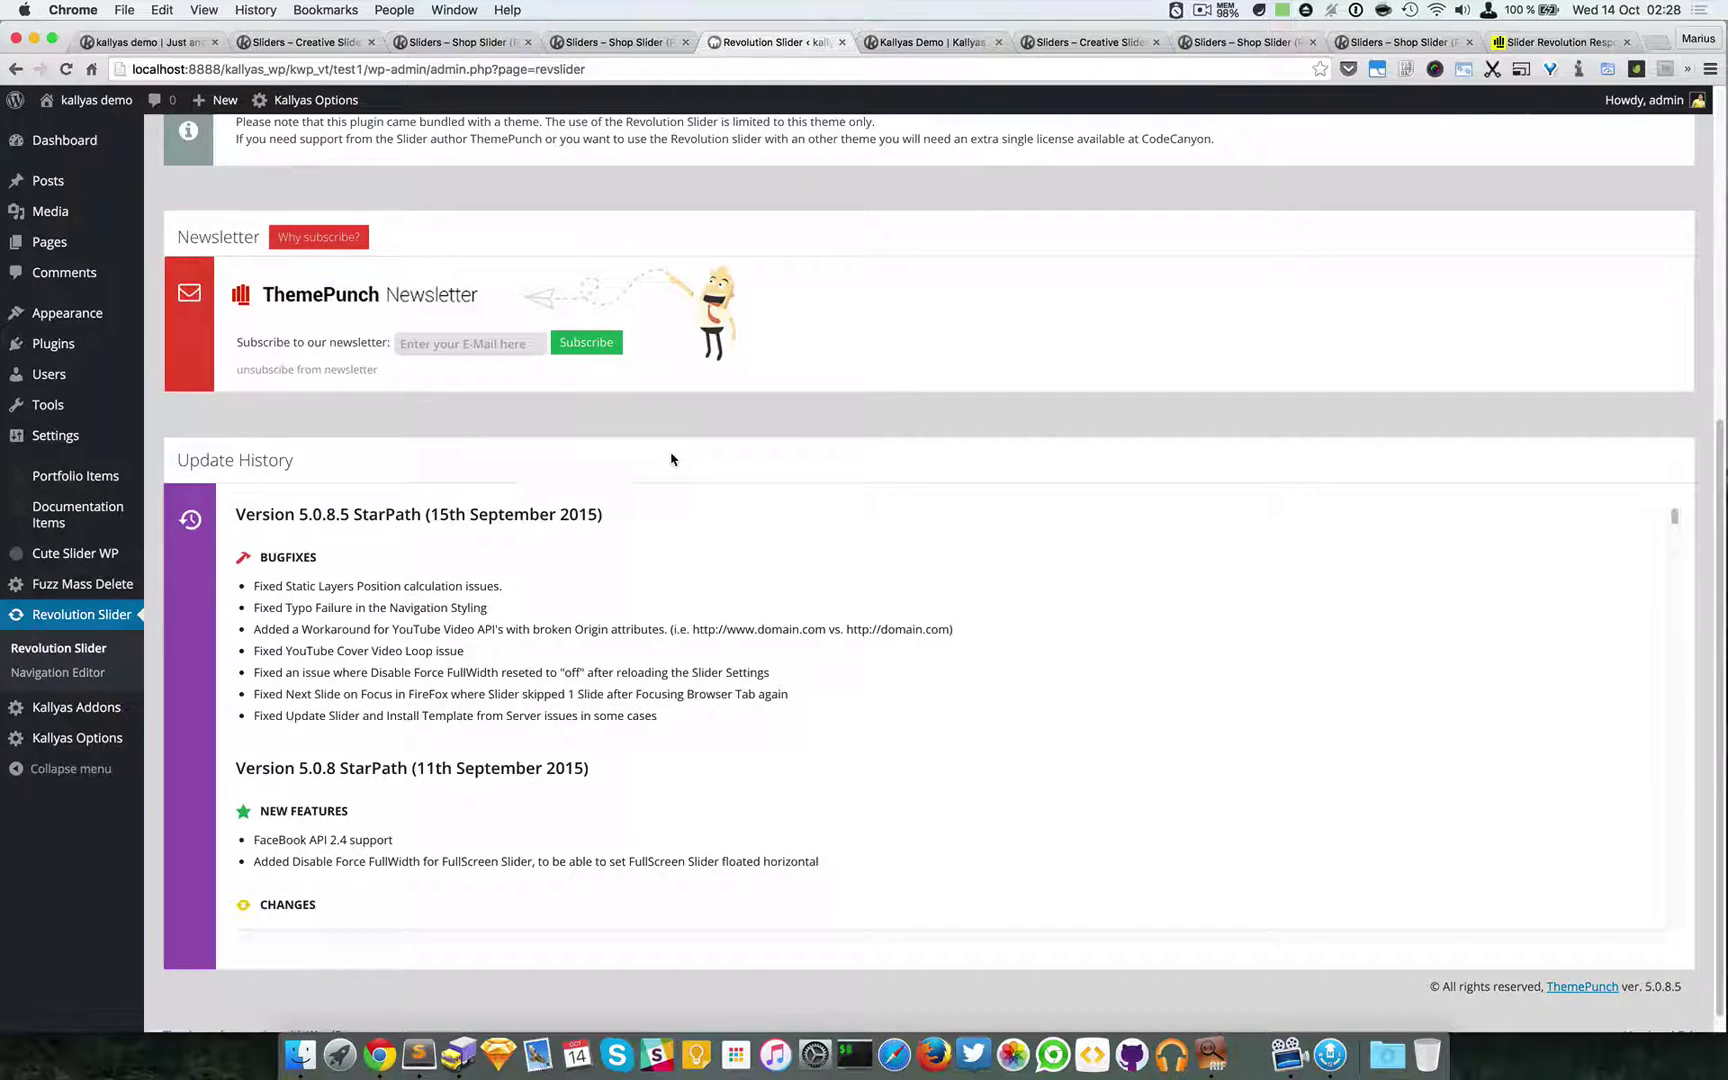
scroll(671, 459, up, 7)
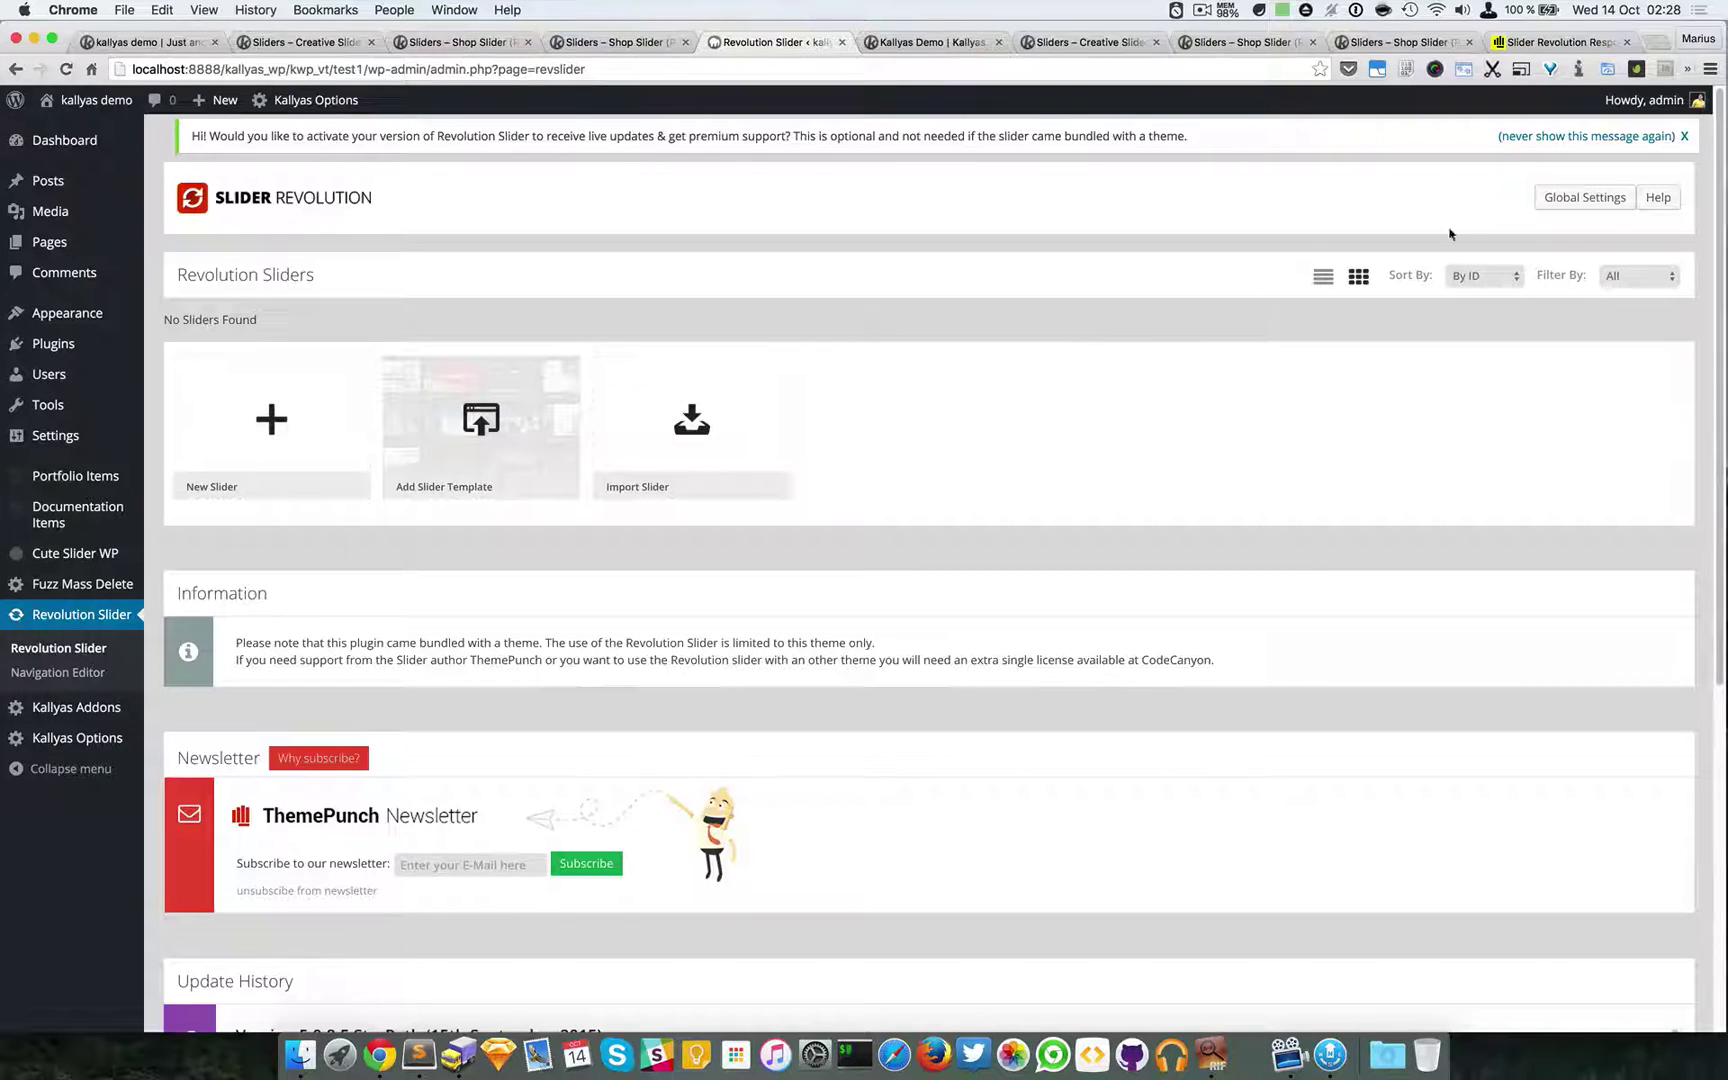
click(1572, 199)
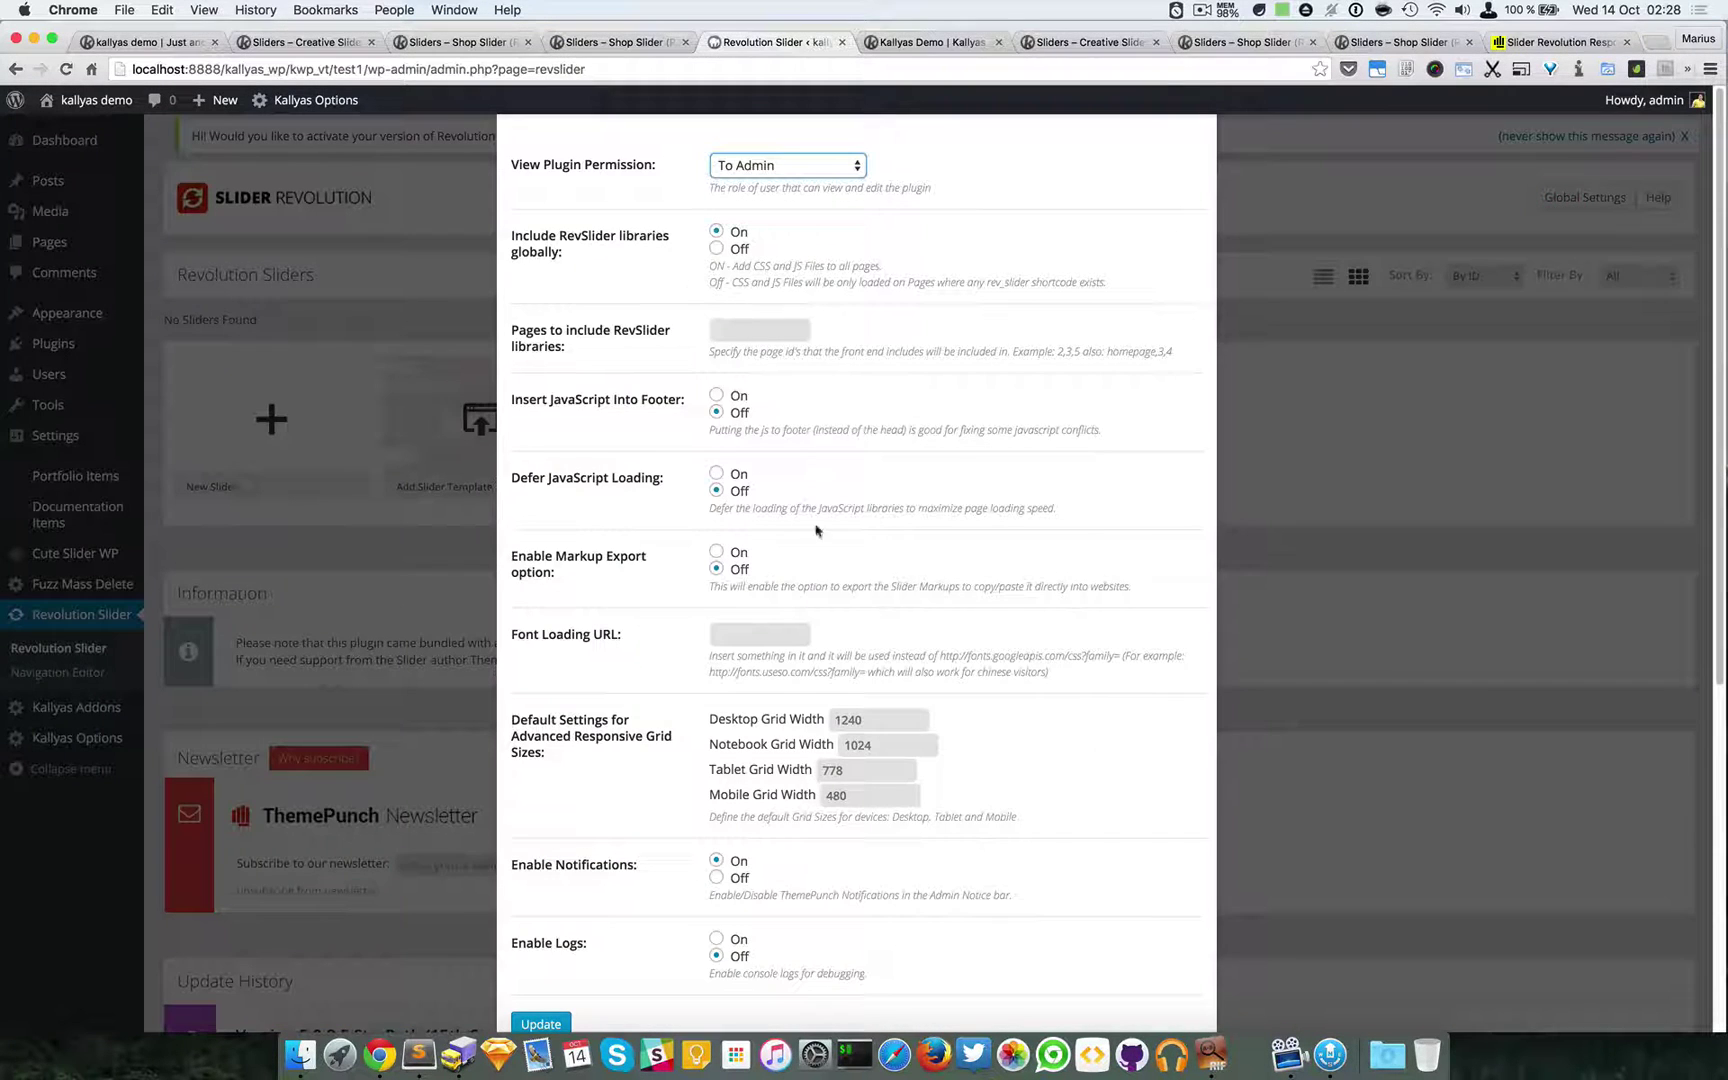
click(1307, 400)
scroll(1310, 430, down, 5)
scroll(1315, 470, up, 5)
scroll(1316, 467, down, 3)
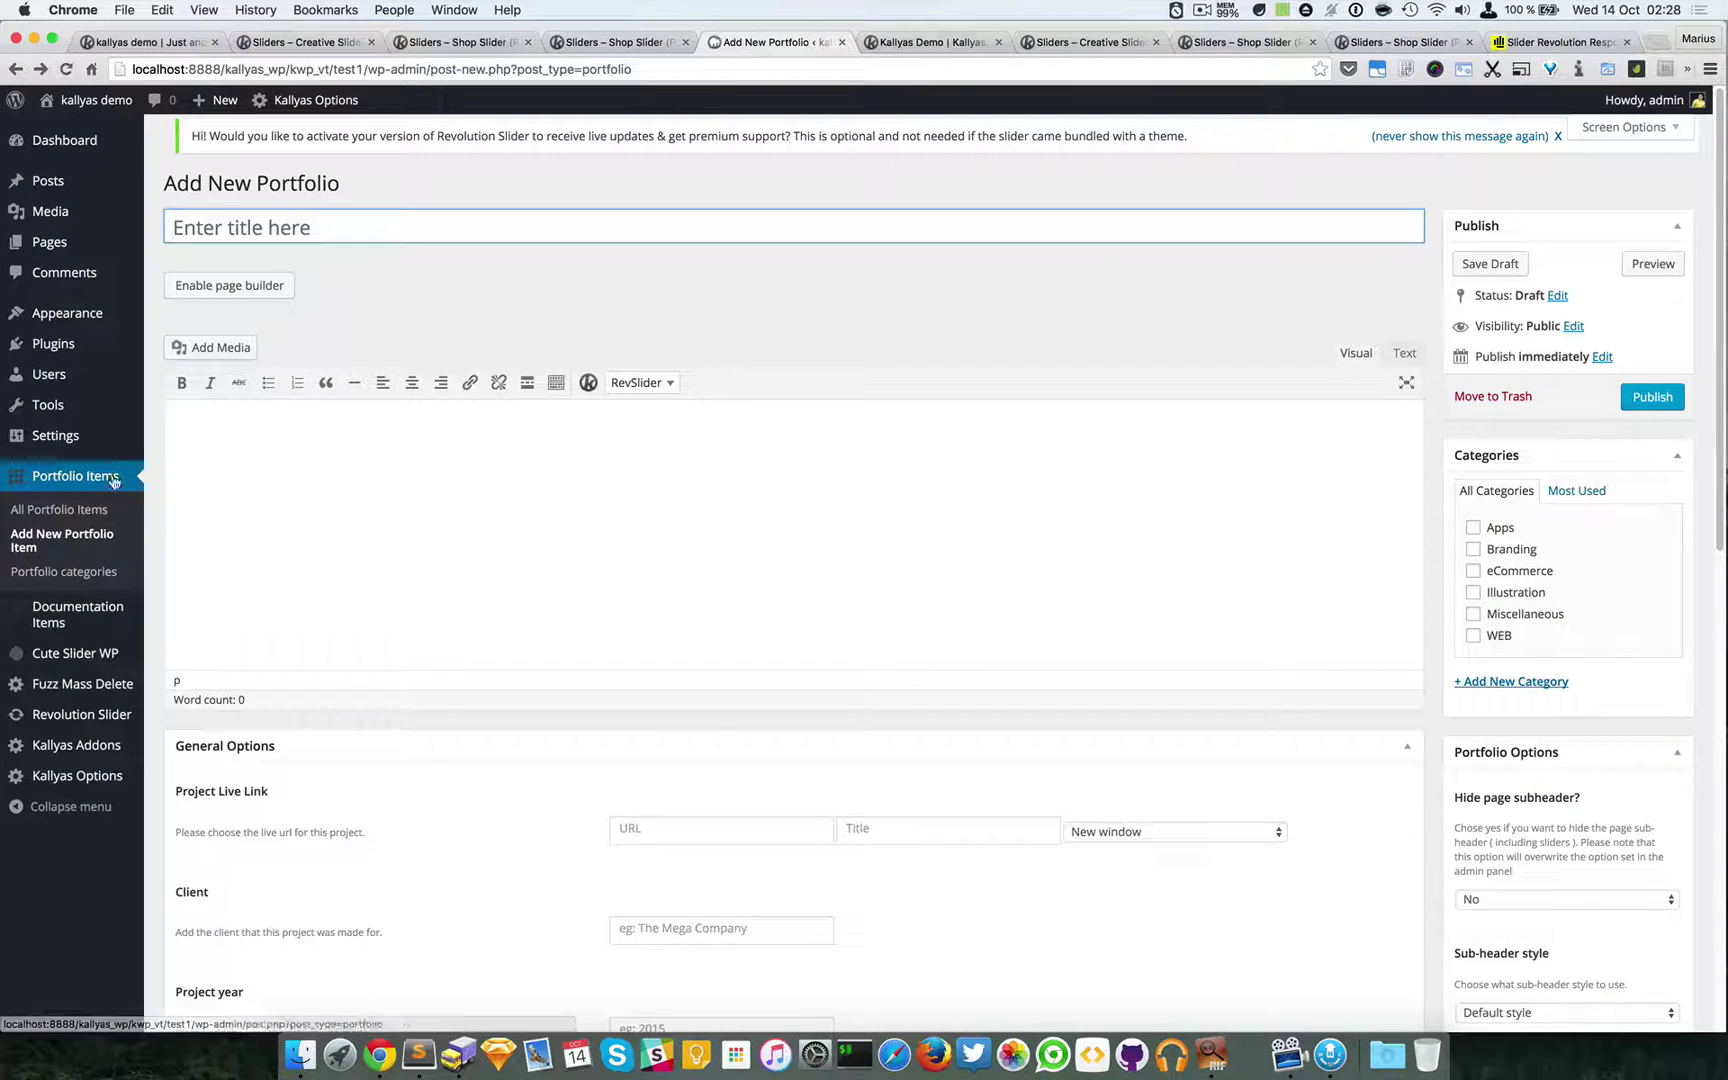
click(80, 718)
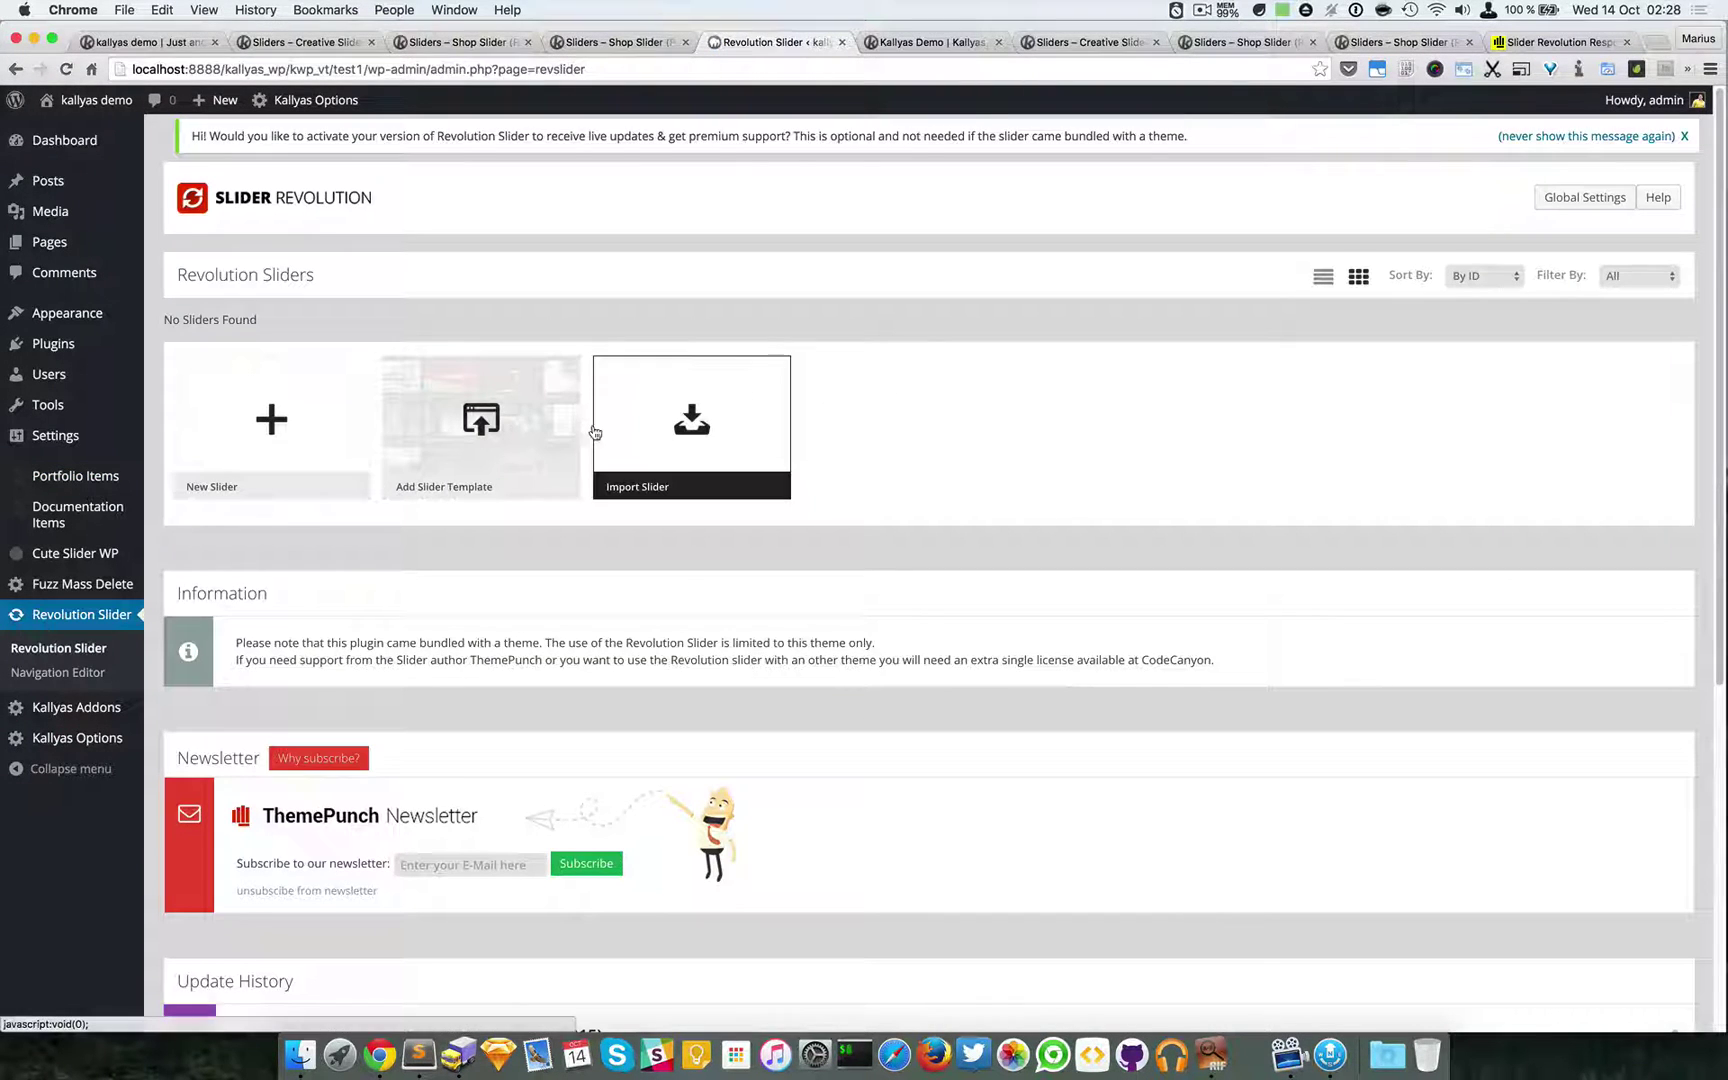
click(458, 428)
scroll(930, 498, down, 5)
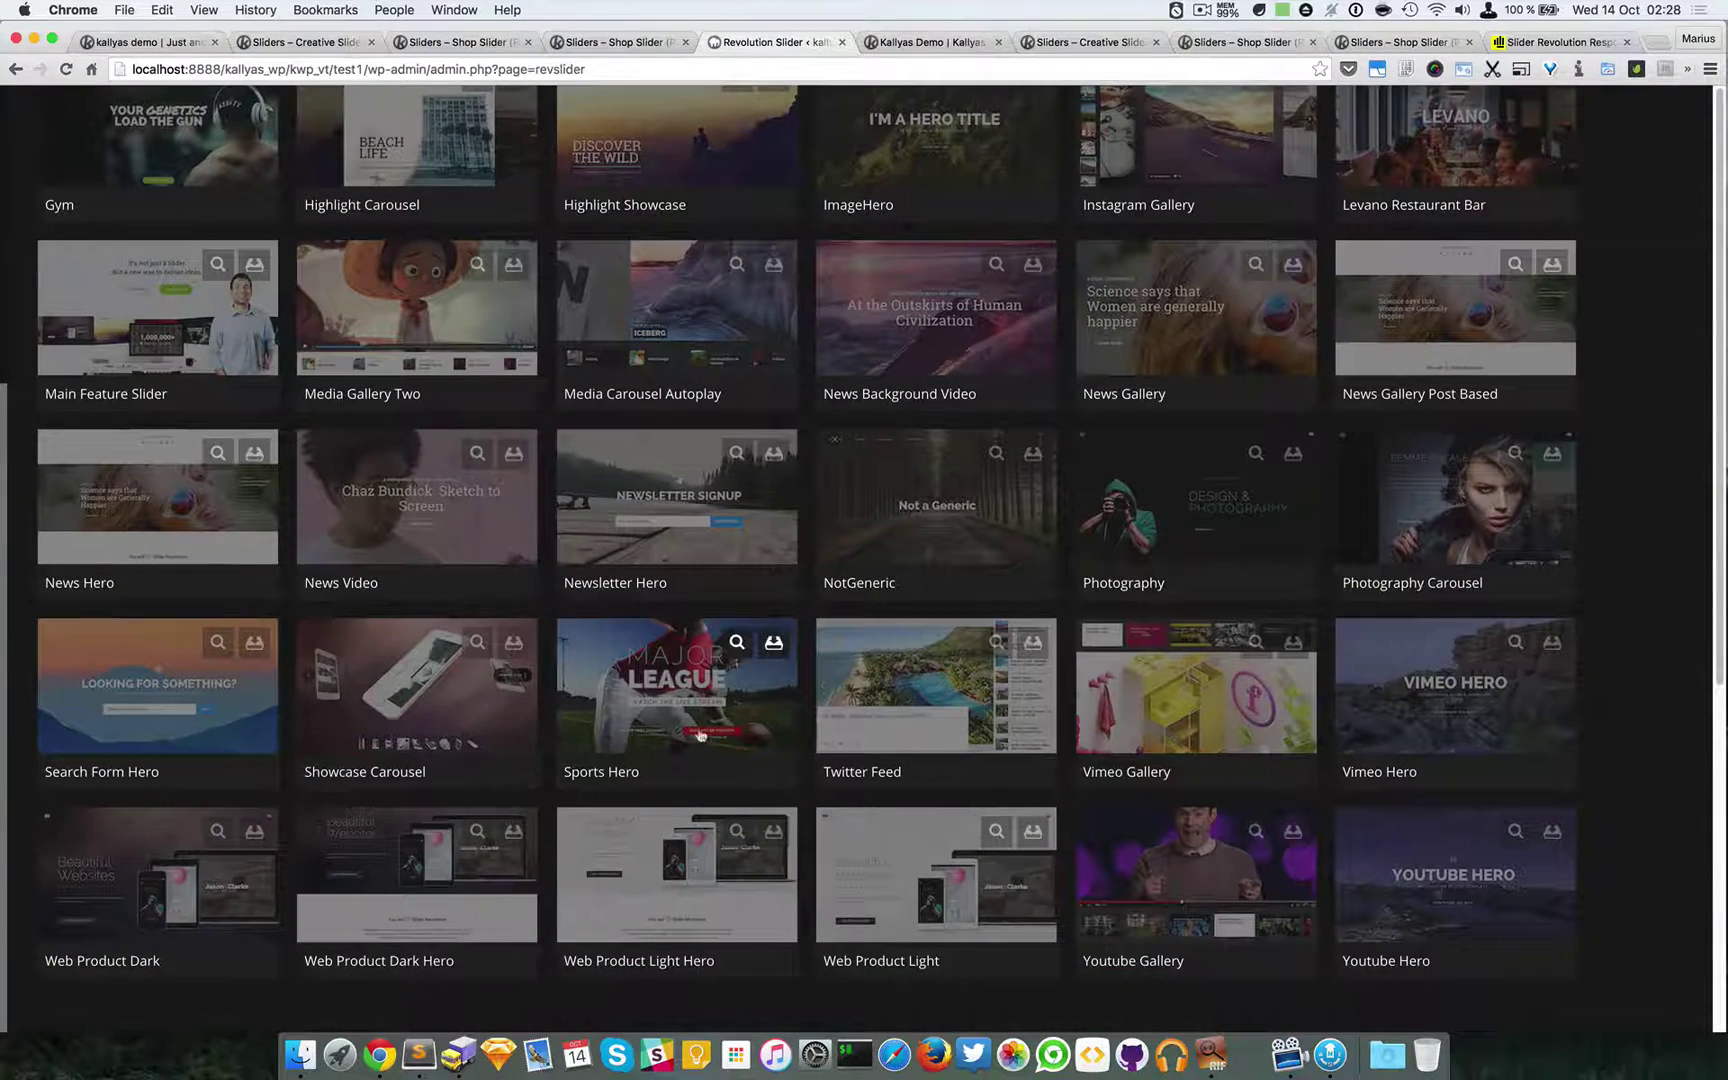
scroll(996, 763, up, 1)
scroll(996, 763, up, 5)
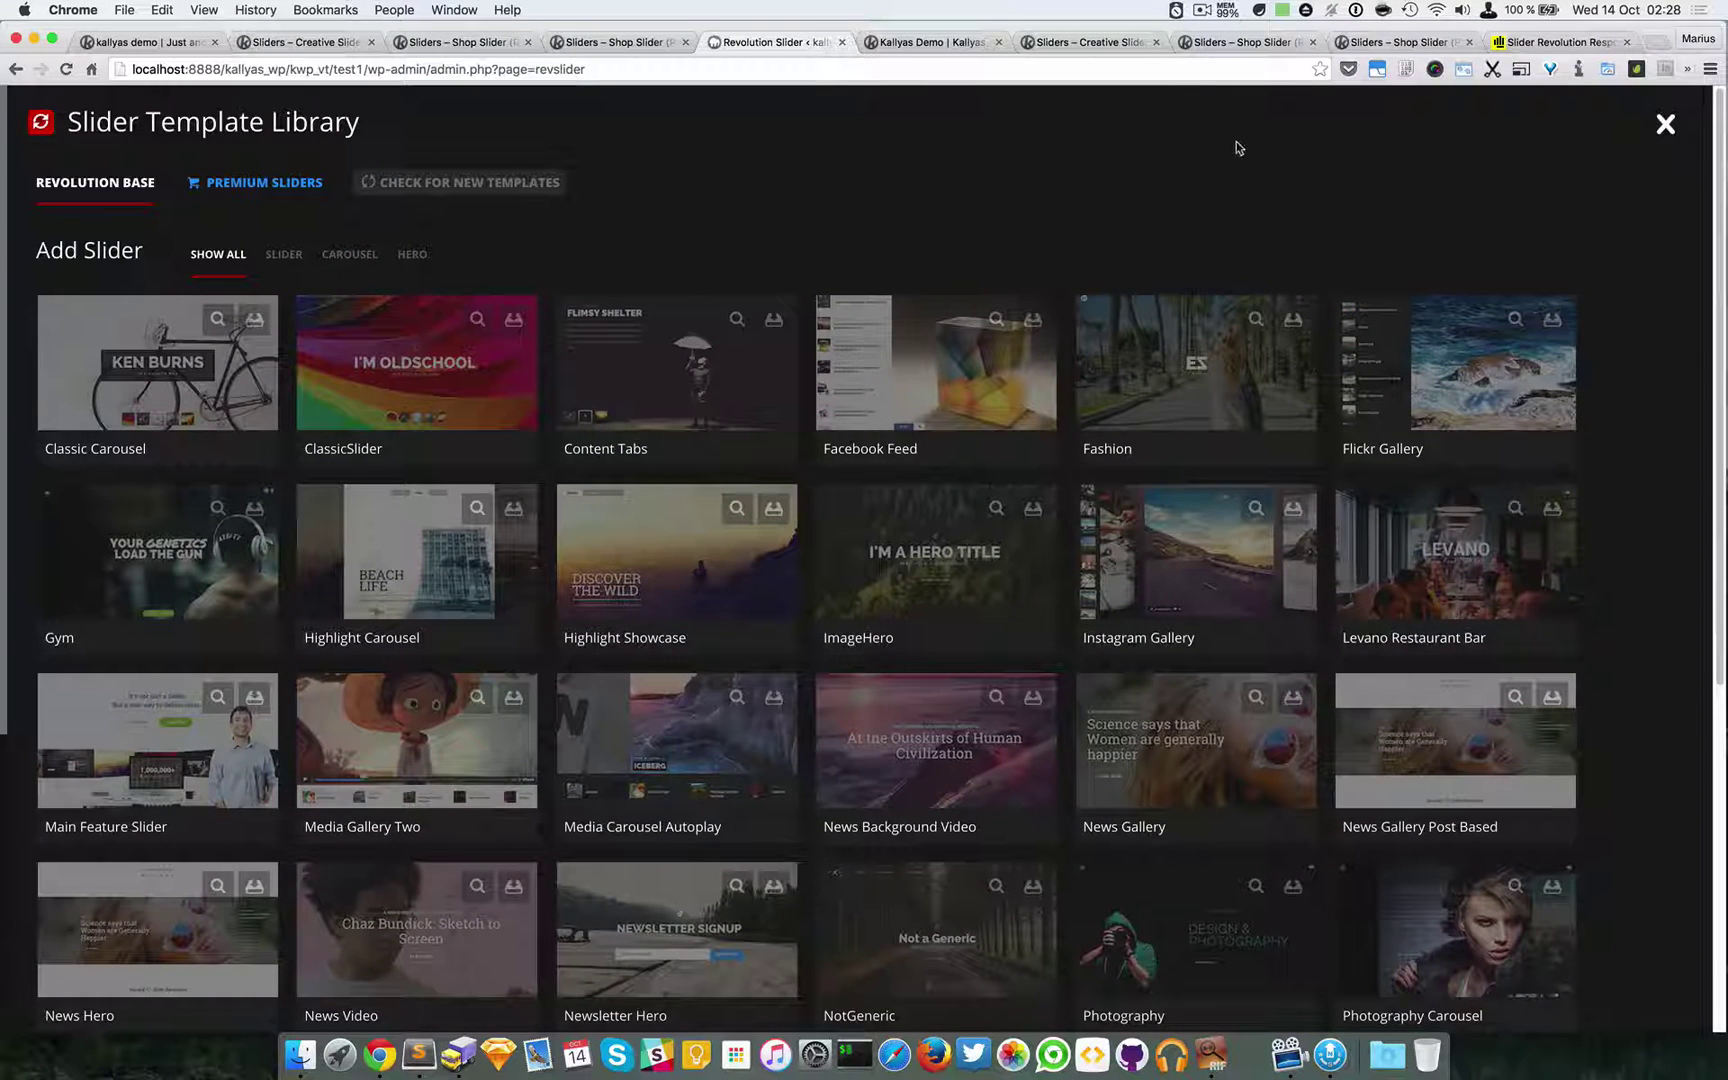
click(1664, 124)
scroll(1291, 445, down, 3)
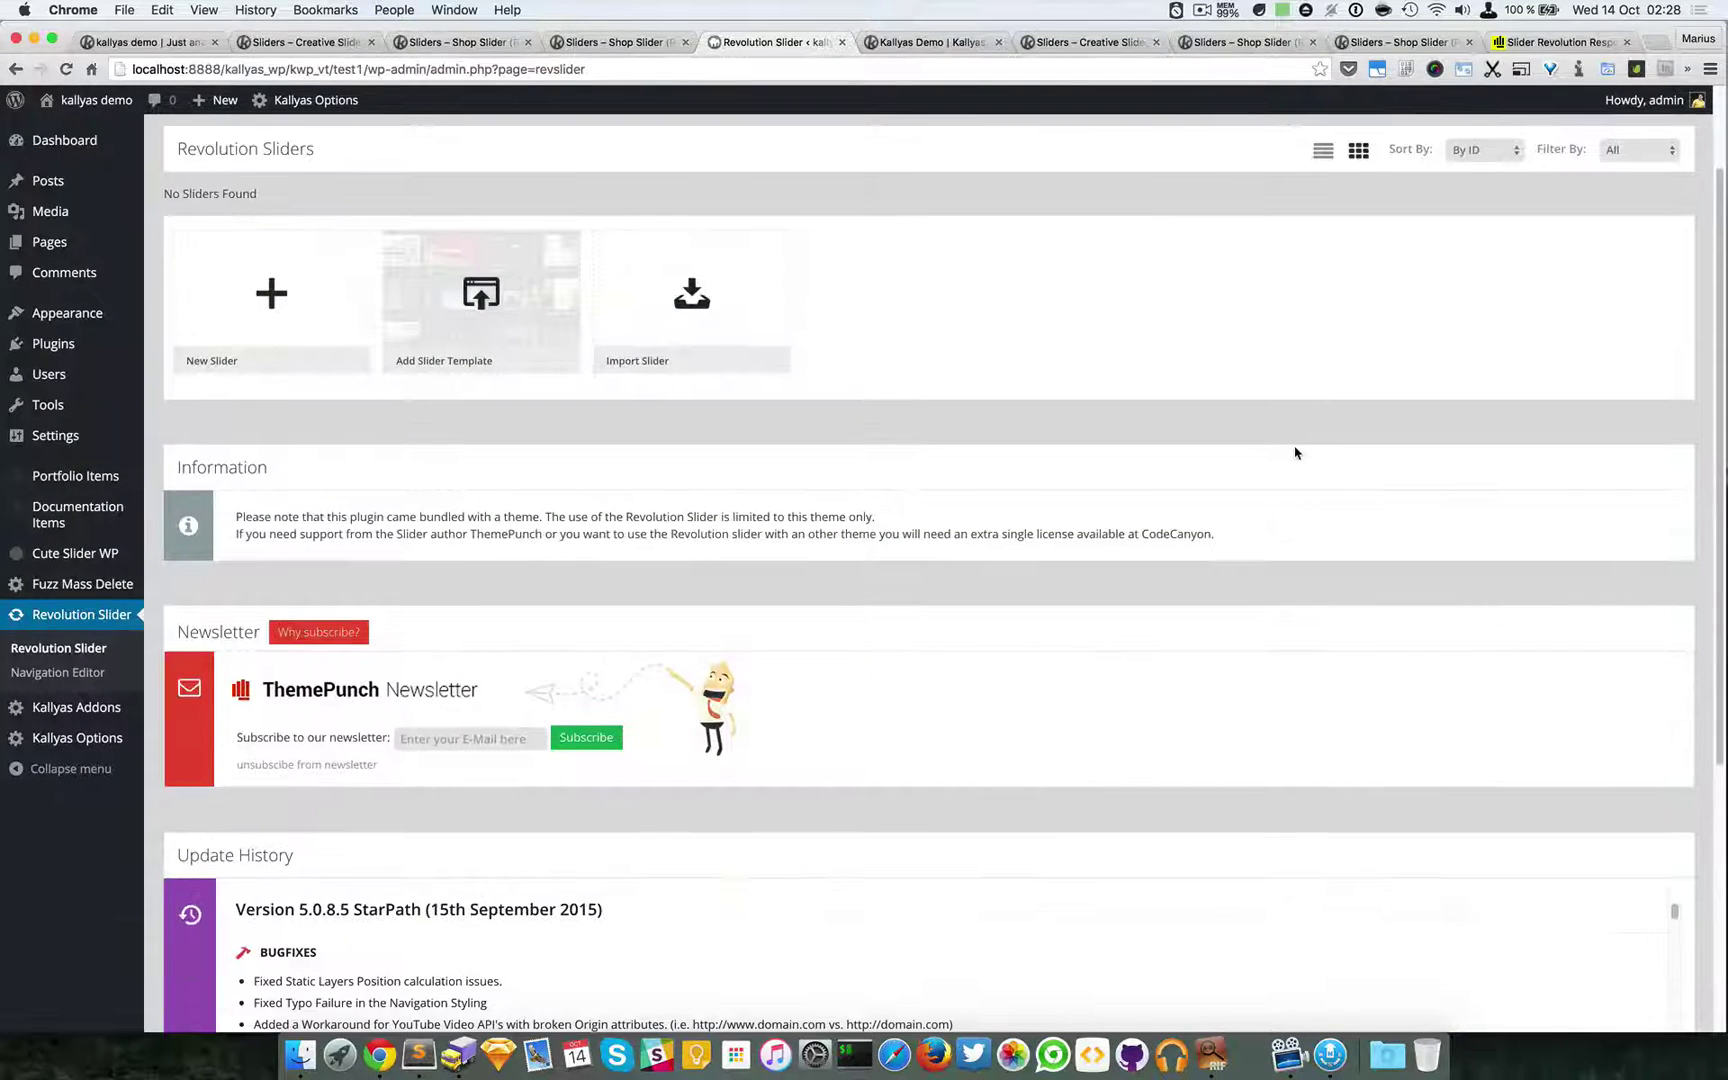
- Leave the Revolution Slider admin and bring the Shop Slider Part 1 demo page to the front
scroll(1294, 454, up, 3)
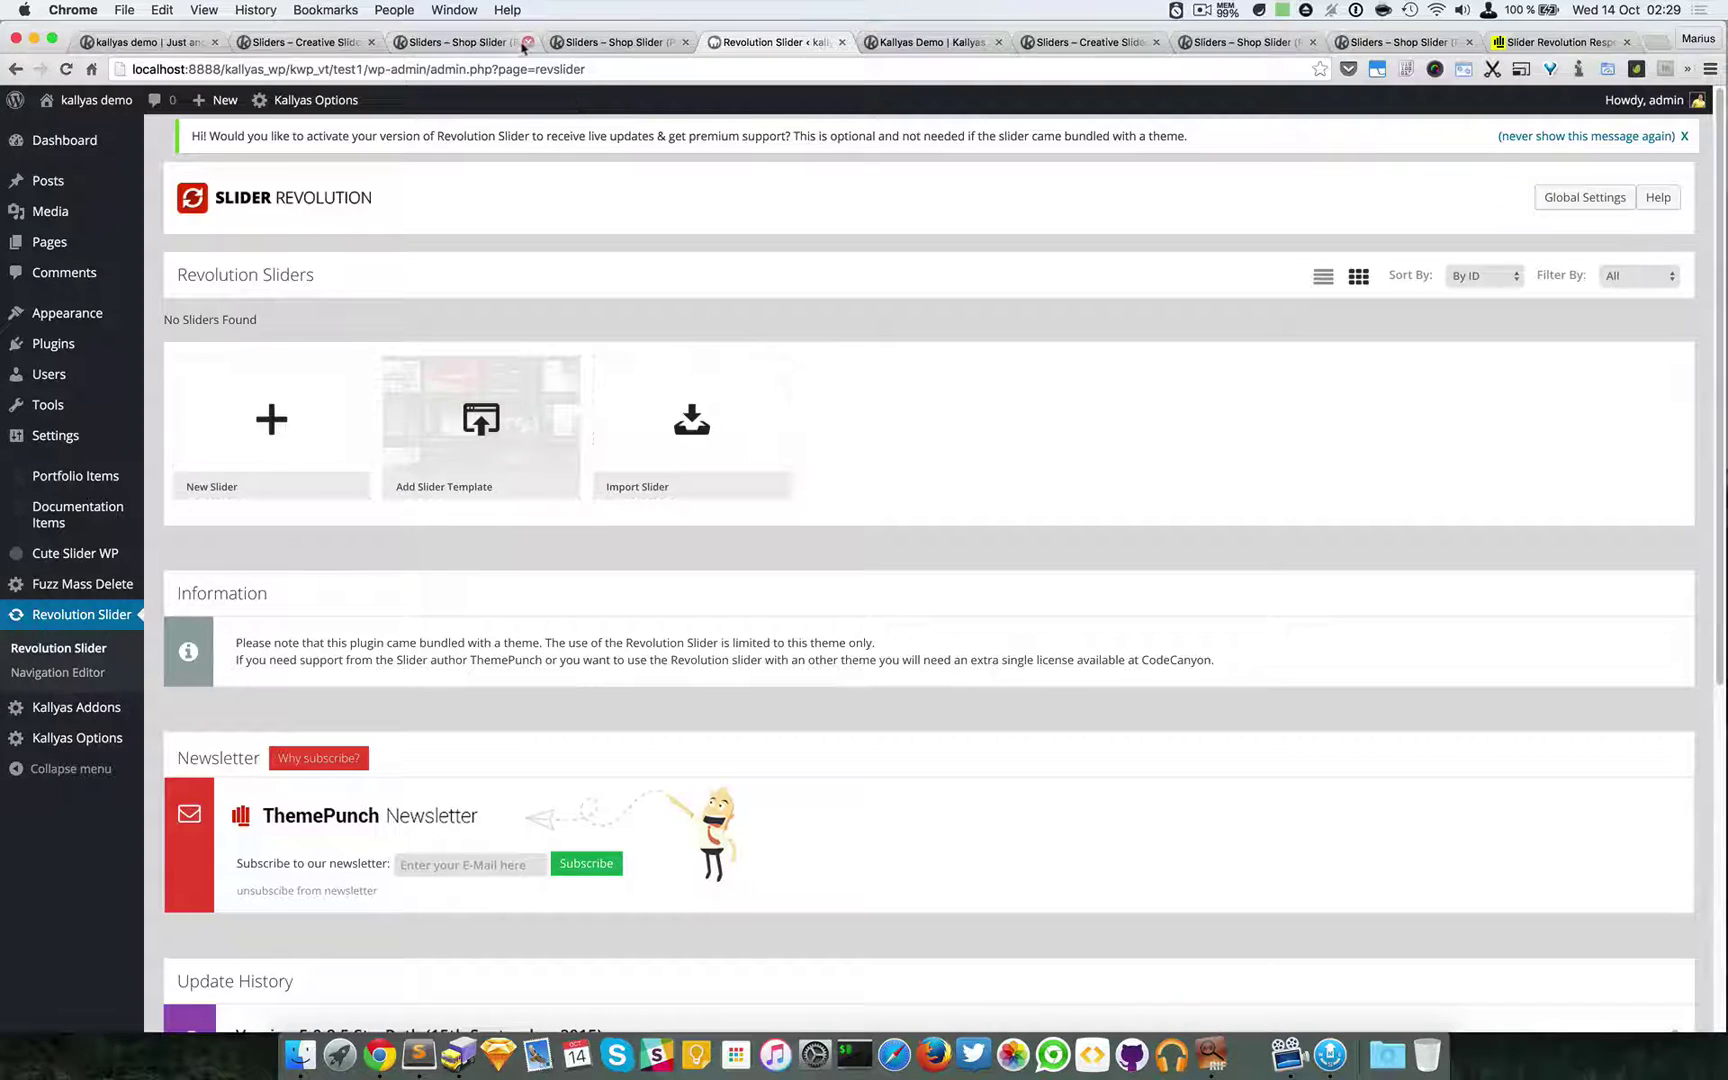
click(1032, 44)
click(1257, 44)
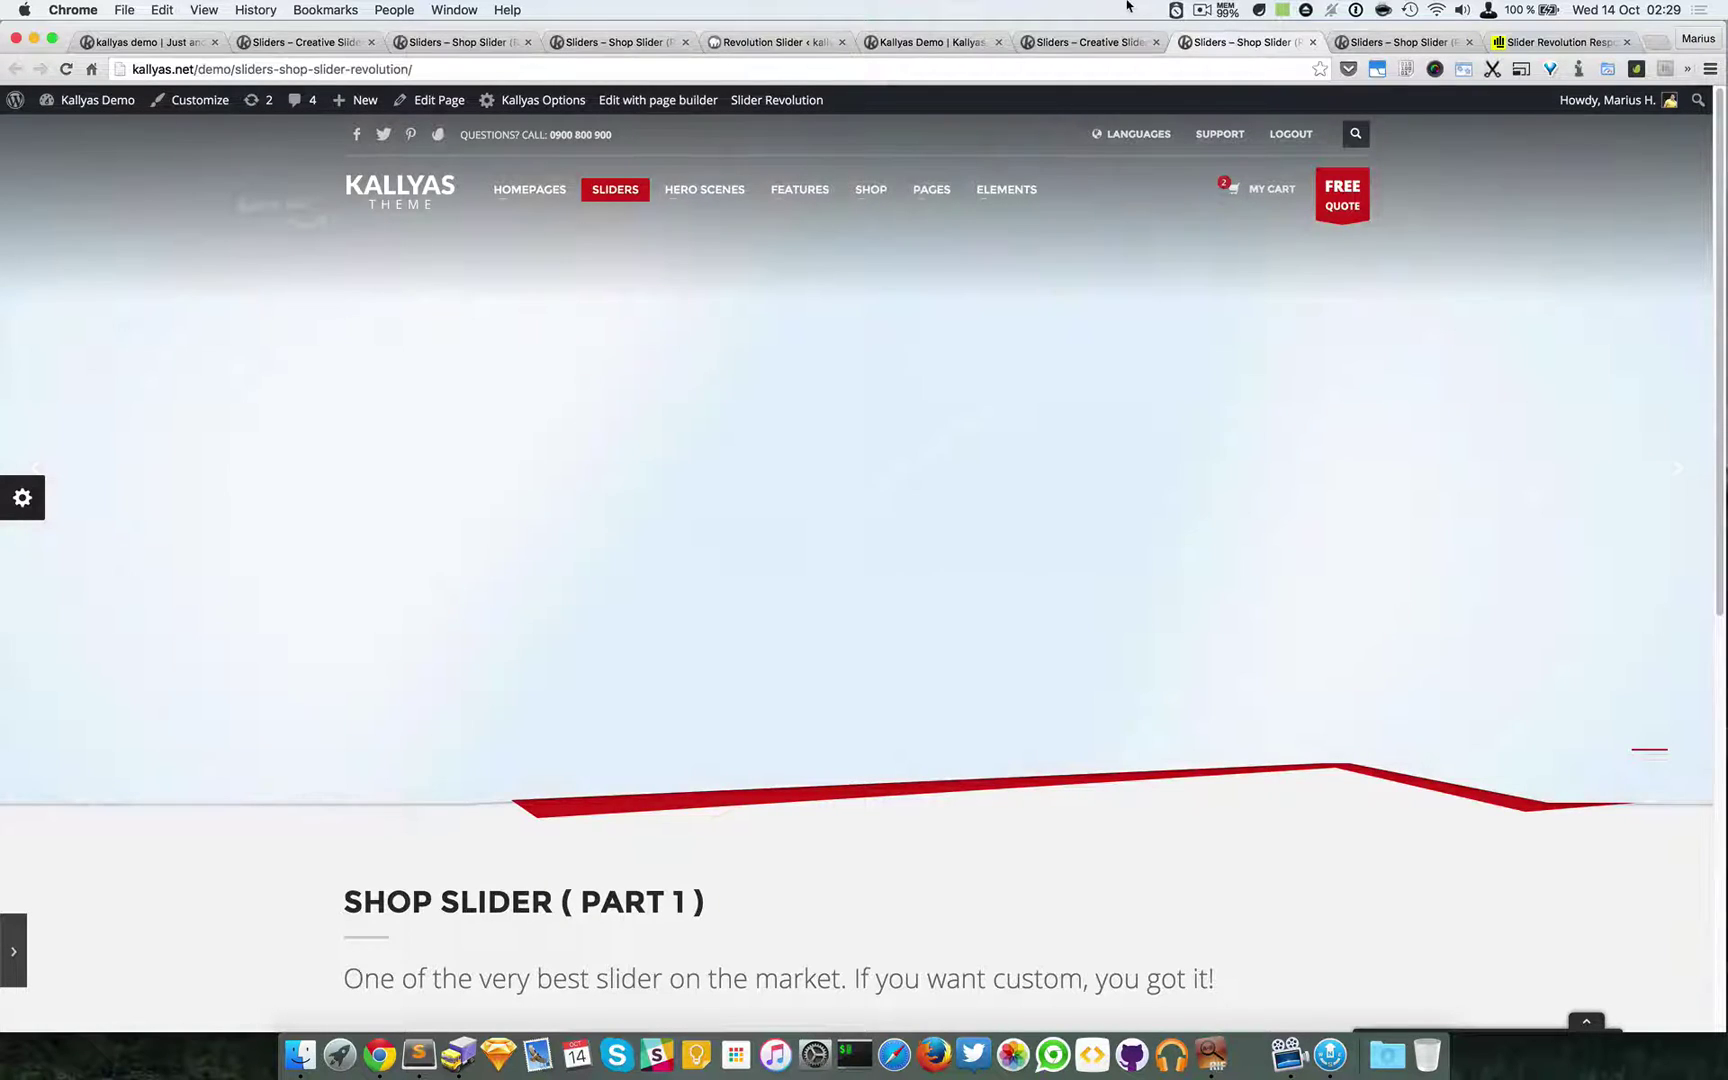
- Edit the Shop Slider page with the page builder, collapse the header, and open the Revolution Slider element's options
click(676, 98)
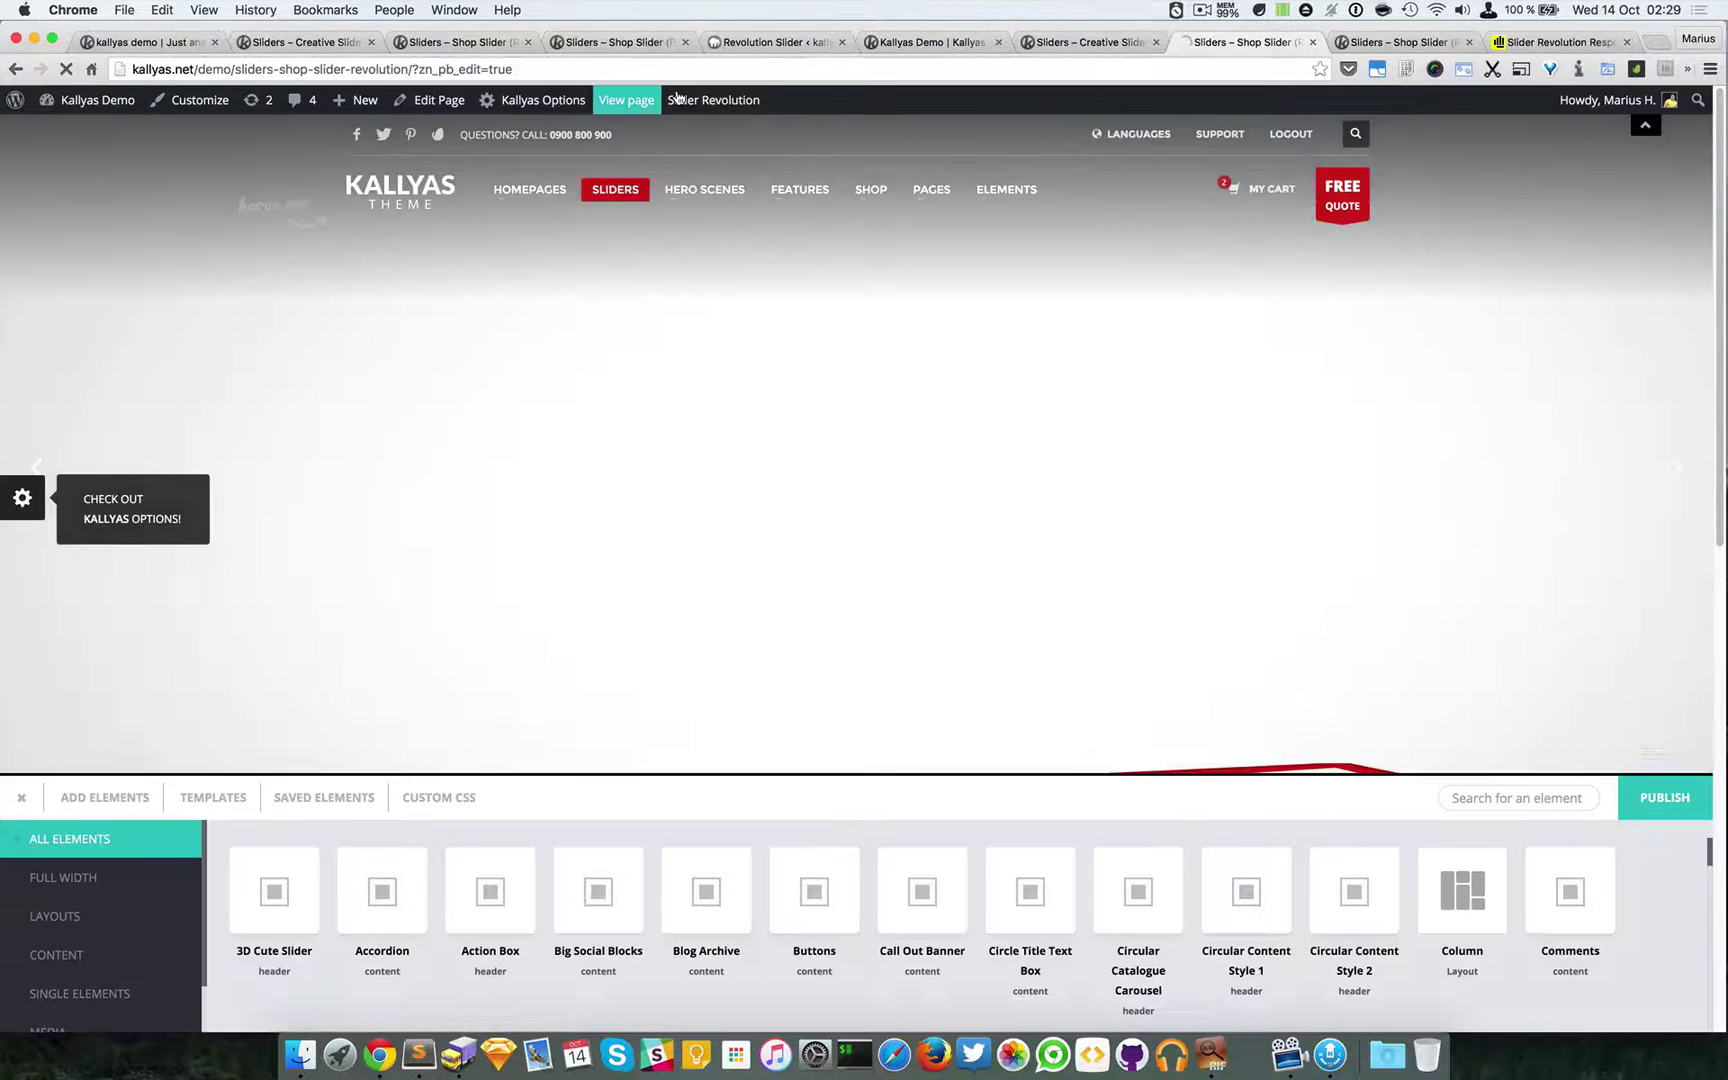
click(1645, 125)
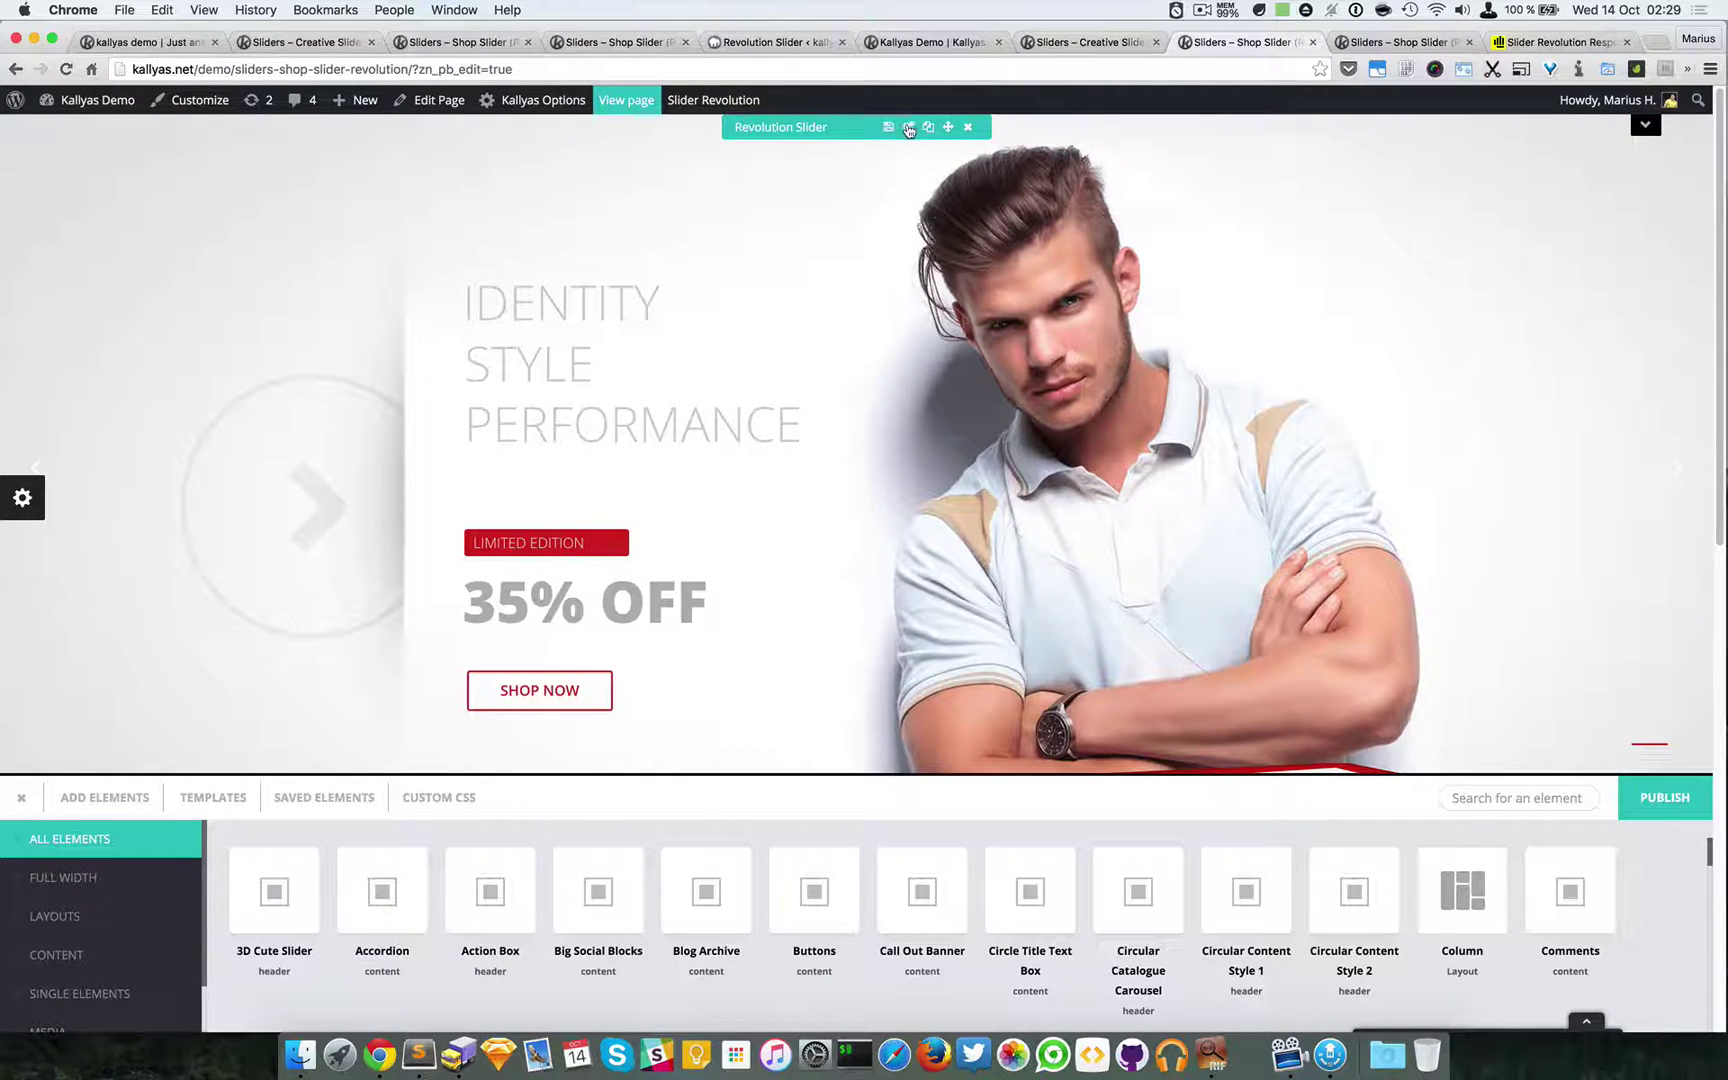
click(908, 127)
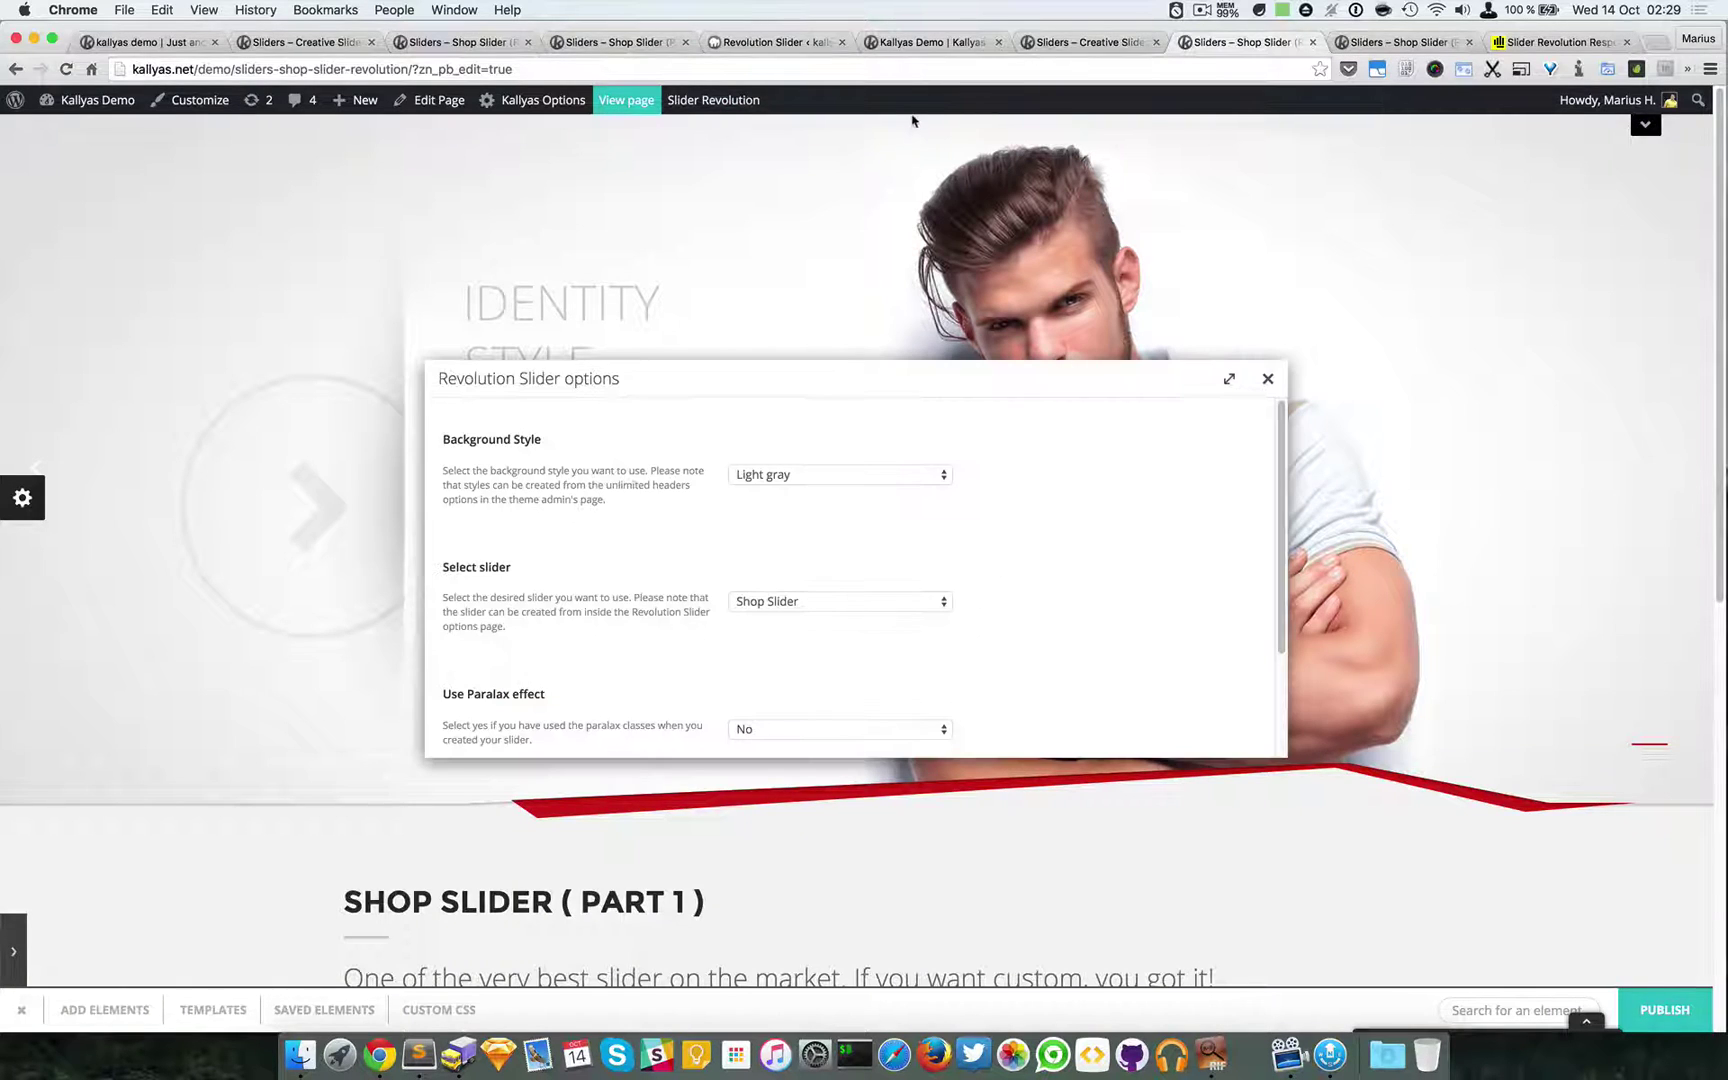
- In the Revolution Slider options, keep the background style on Light gray
click(1267, 378)
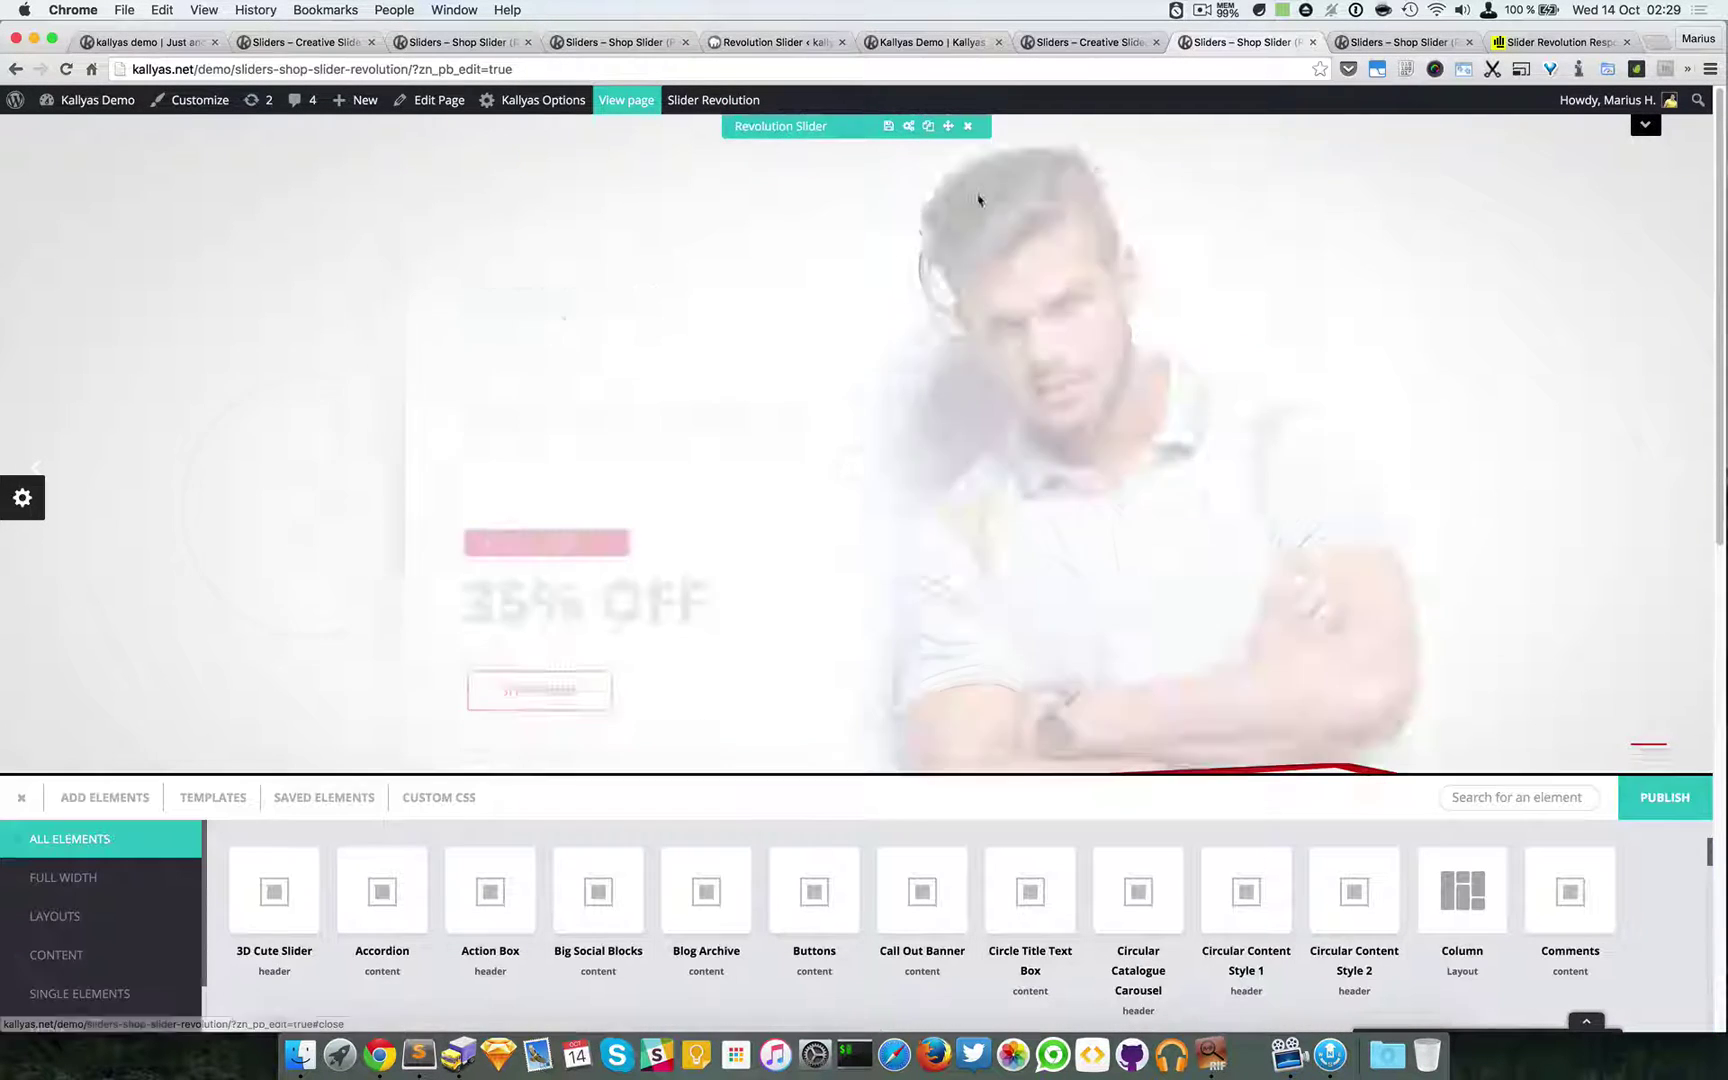
click(910, 128)
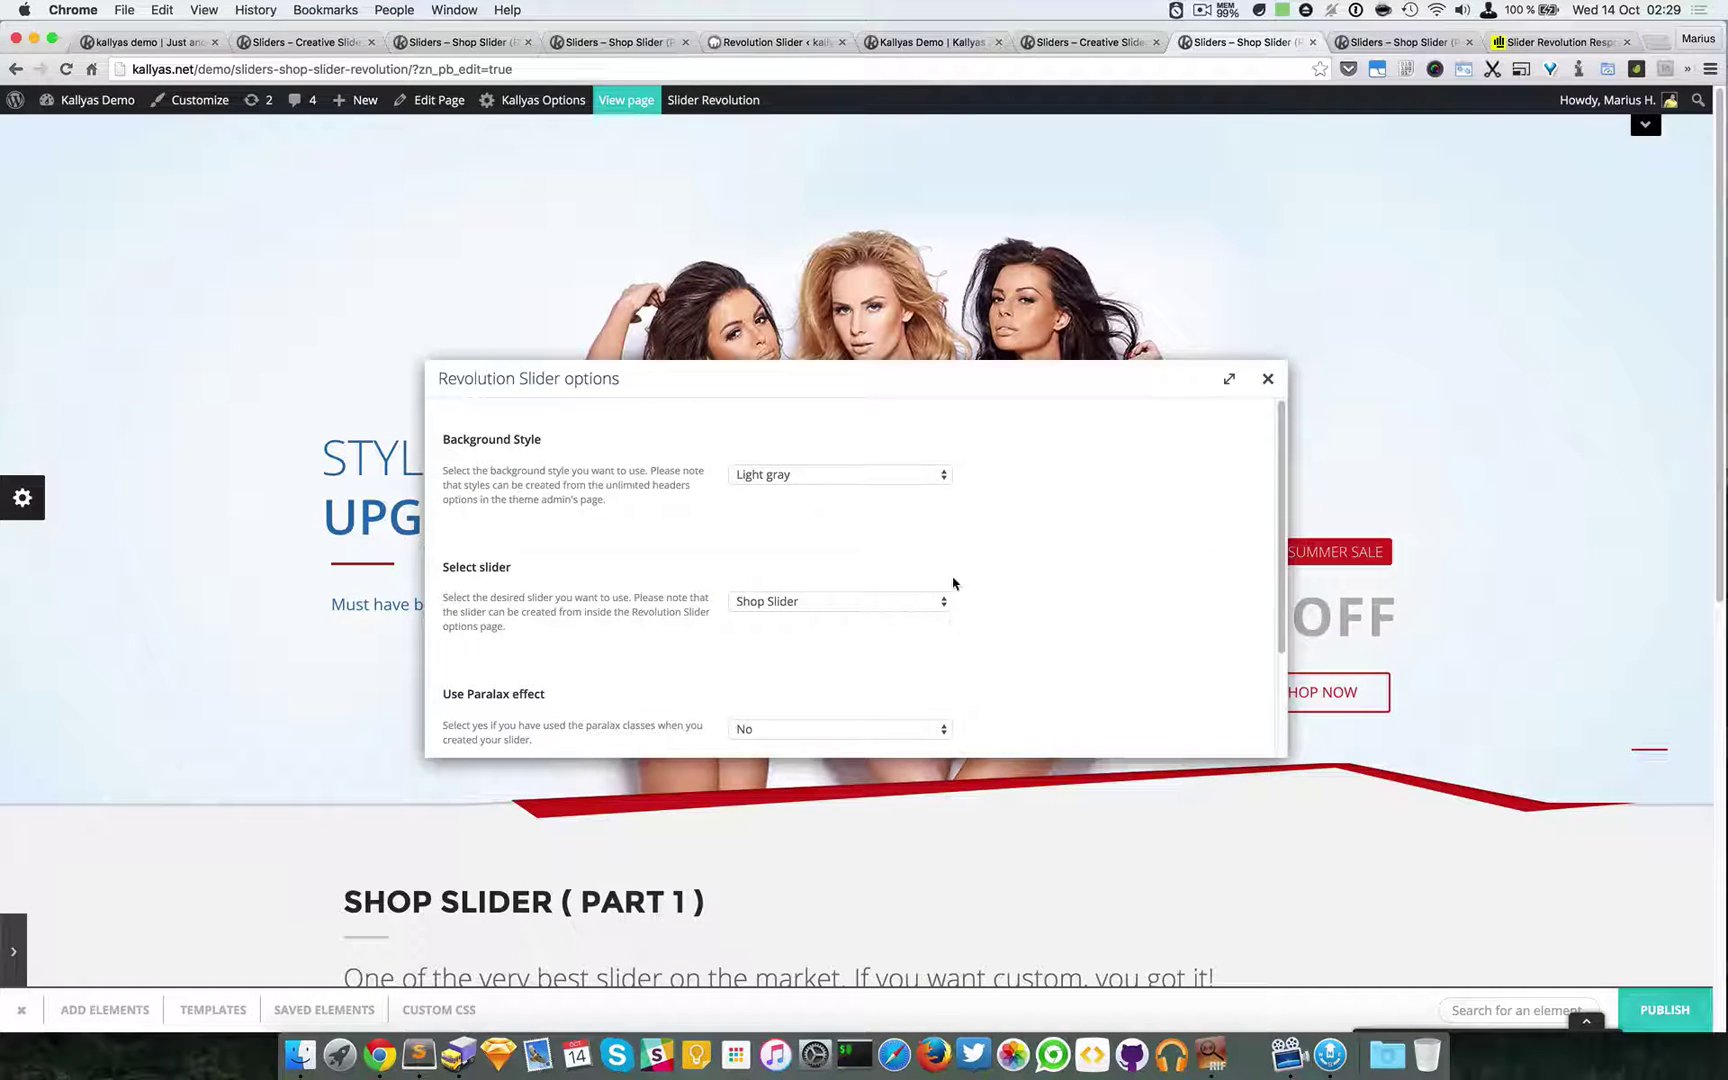
scroll(1143, 549, down, 3)
scroll(1143, 549, up, 3)
drag(475, 461, 960, 445)
click(957, 500)
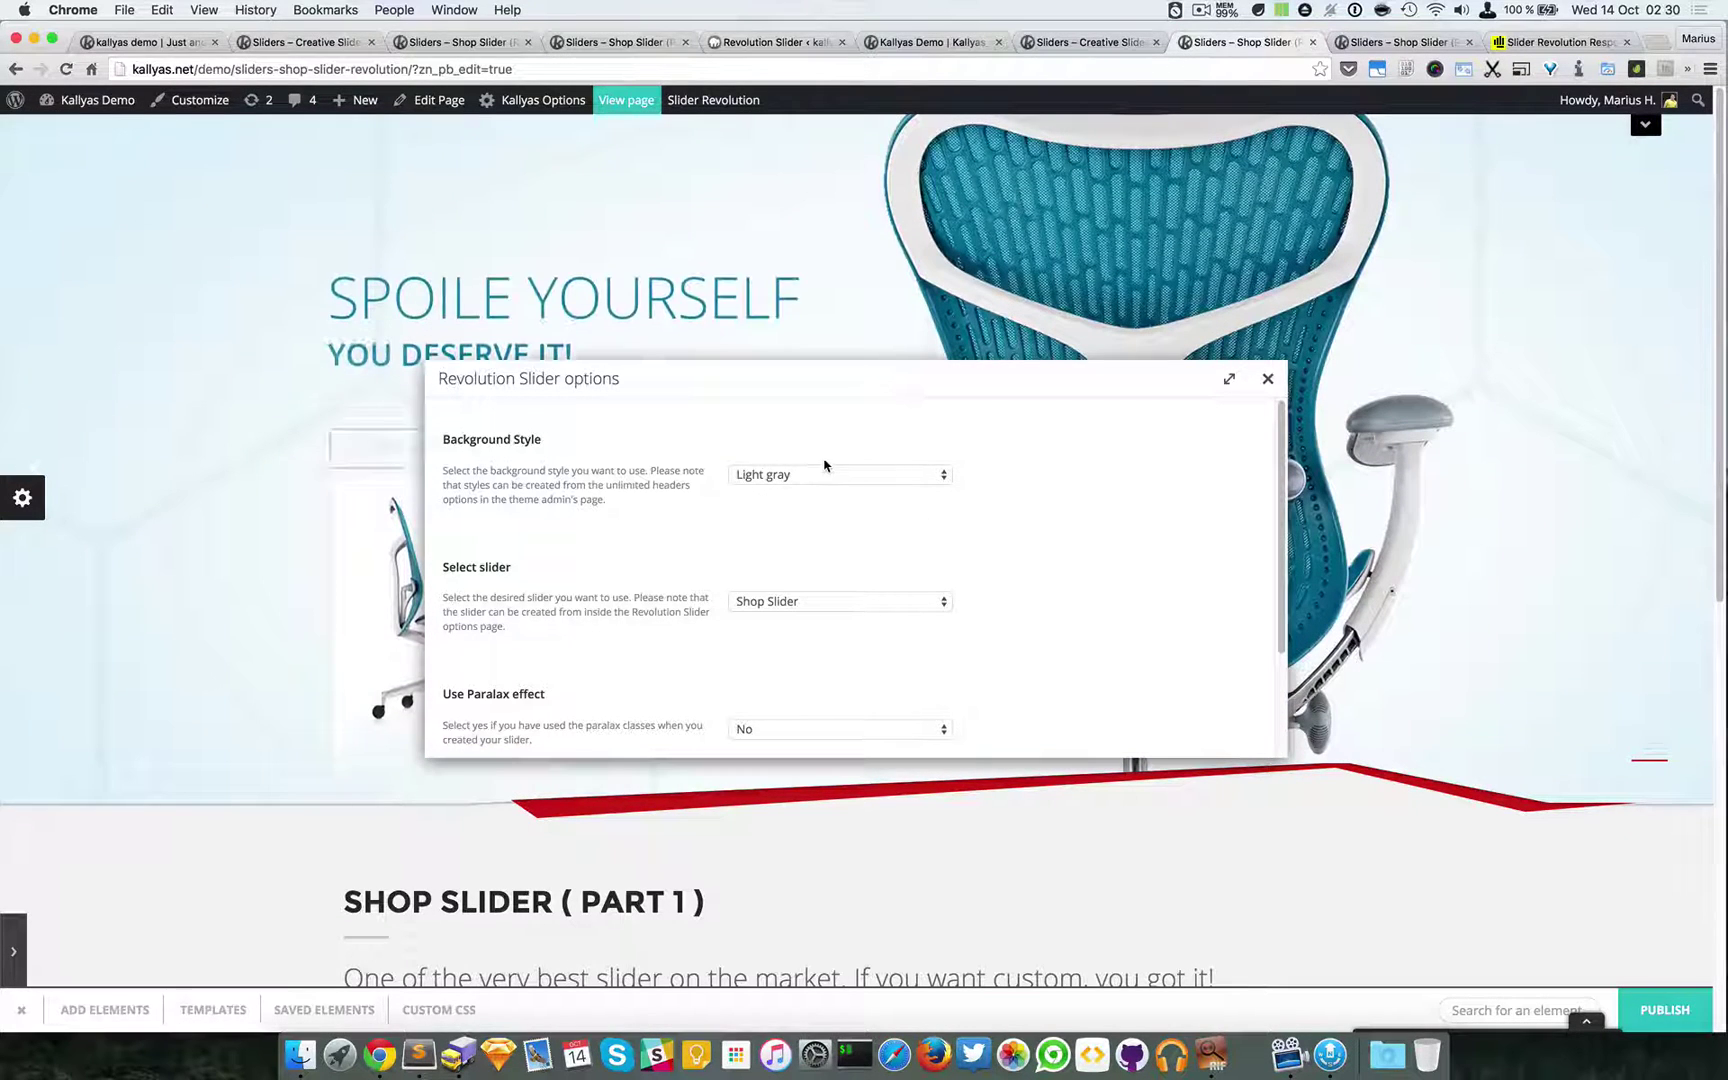
click(824, 469)
click(1119, 482)
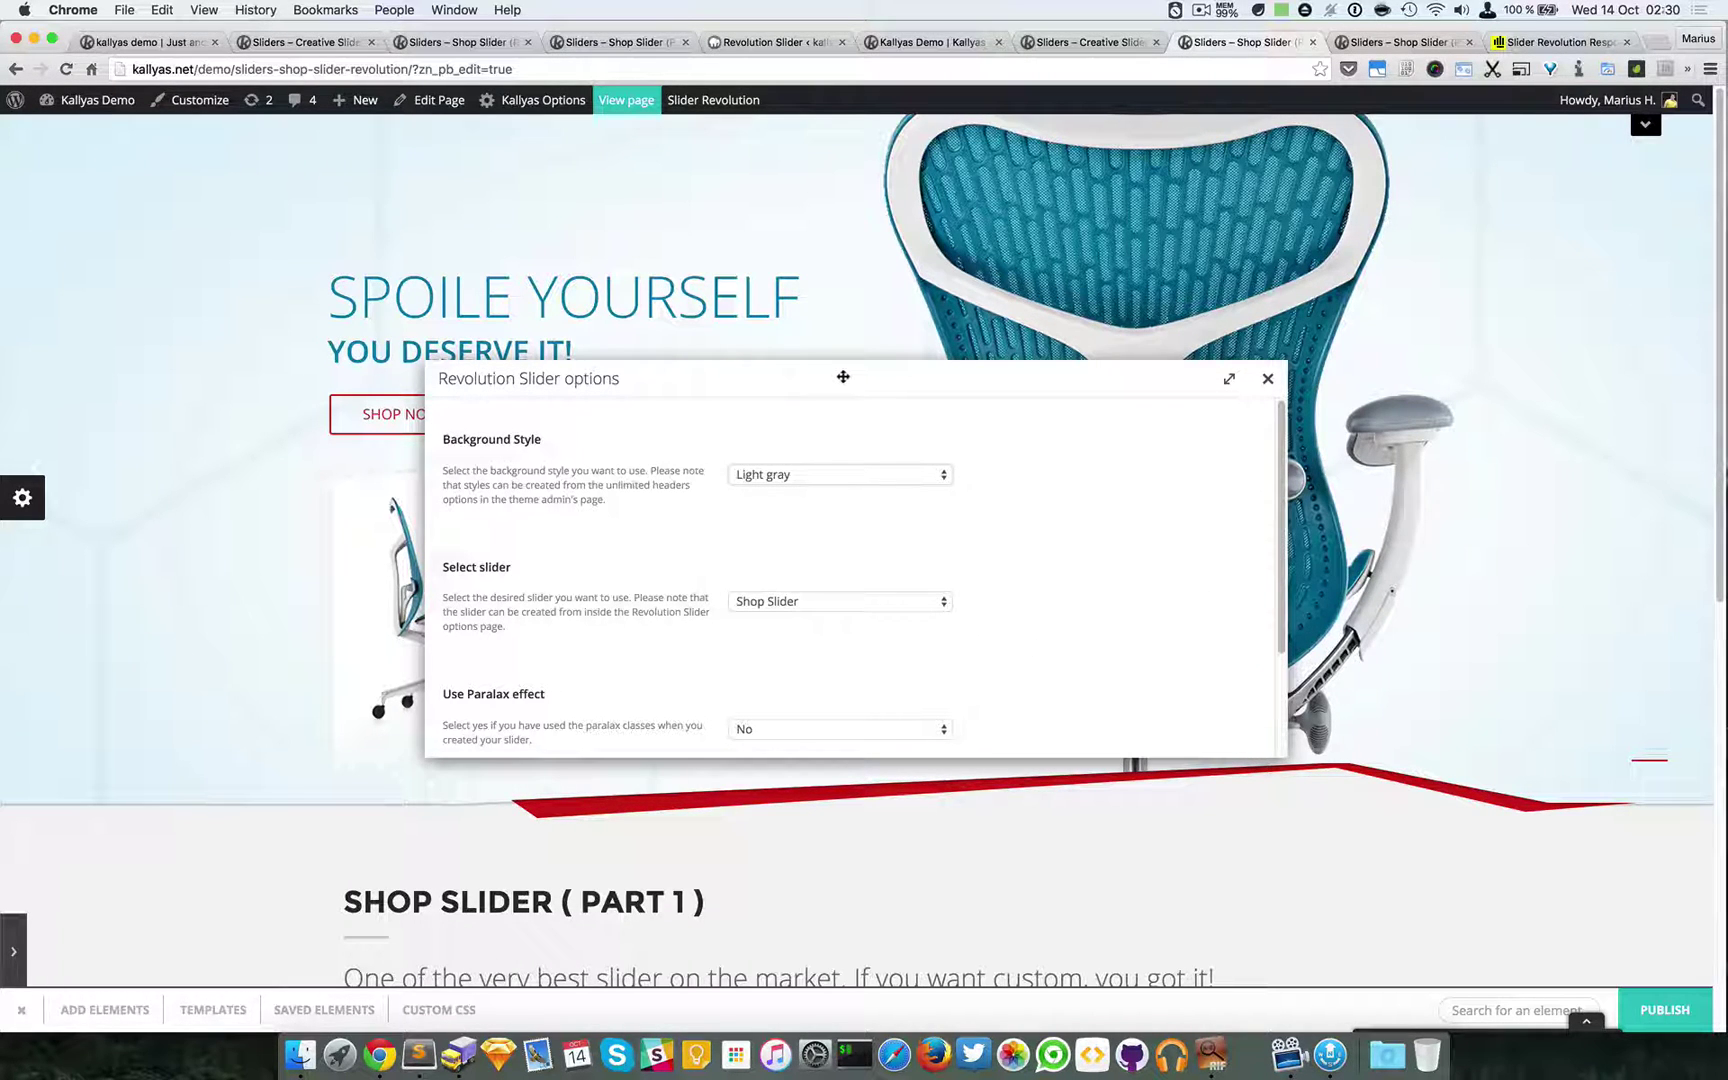
- Keep Shop Slider as the chosen slider and the parallax effect set to No
scroll(926, 609, down, 2)
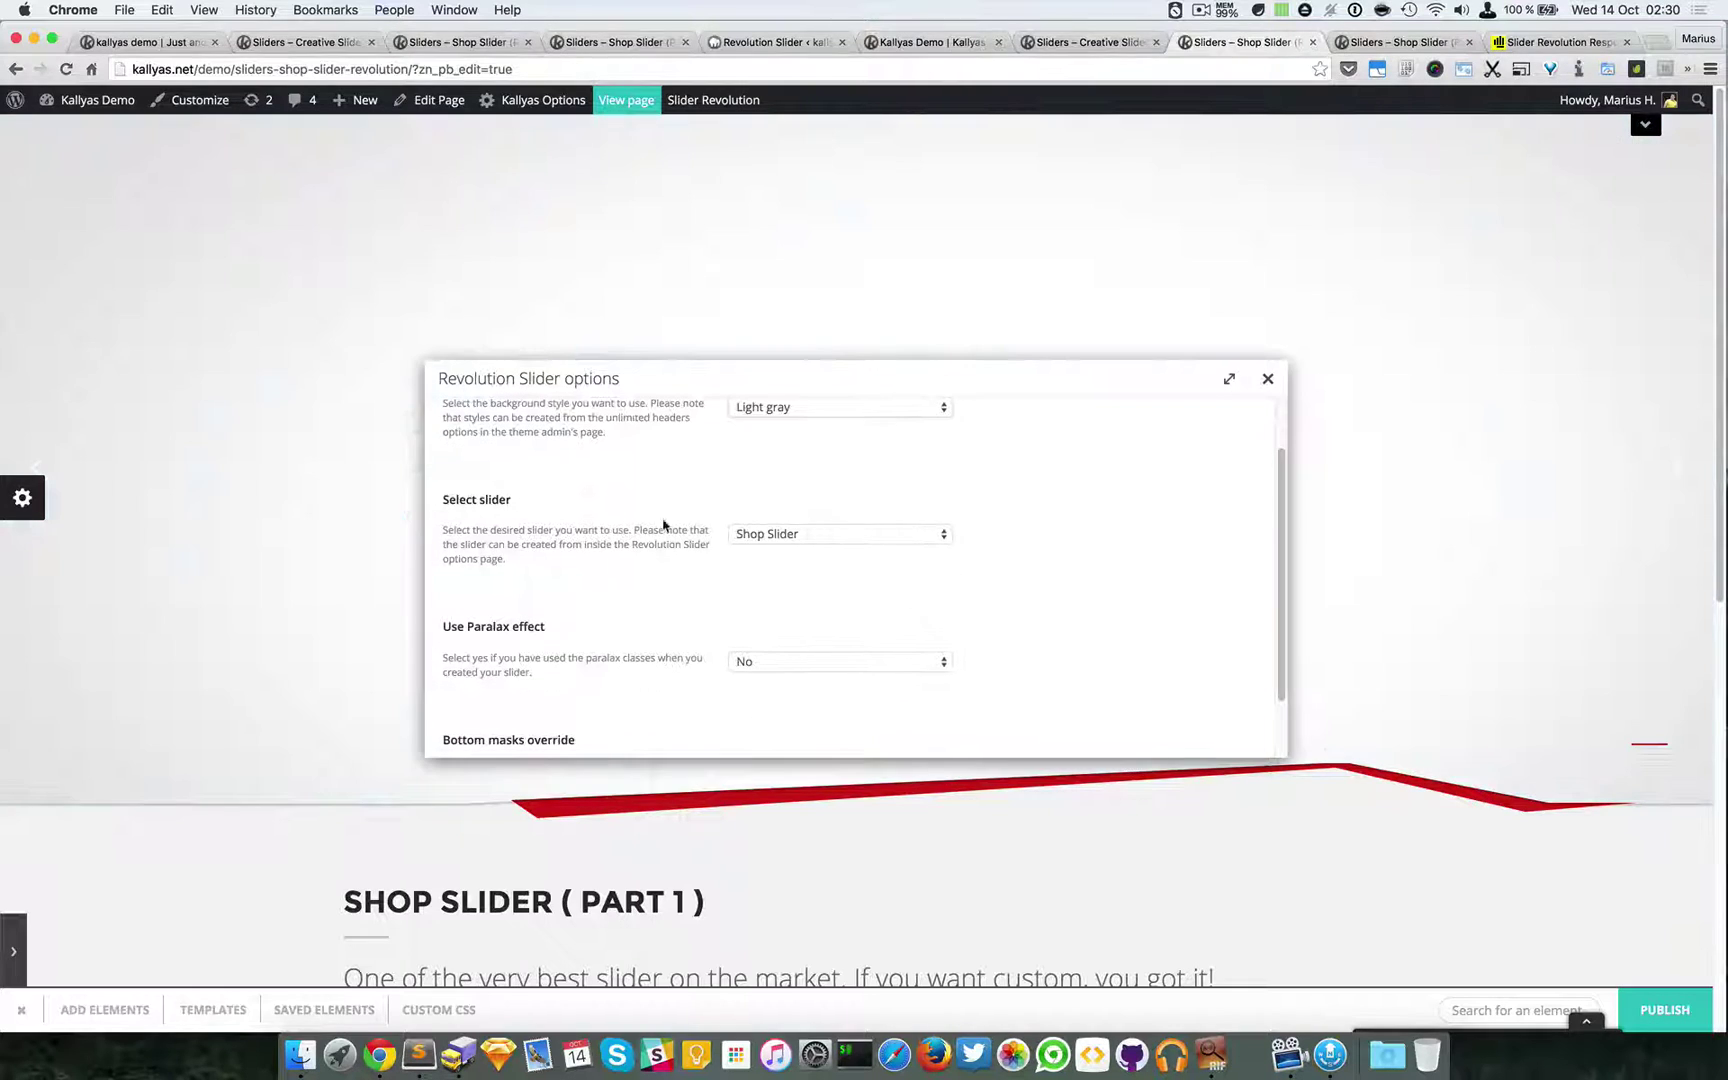
click(808, 537)
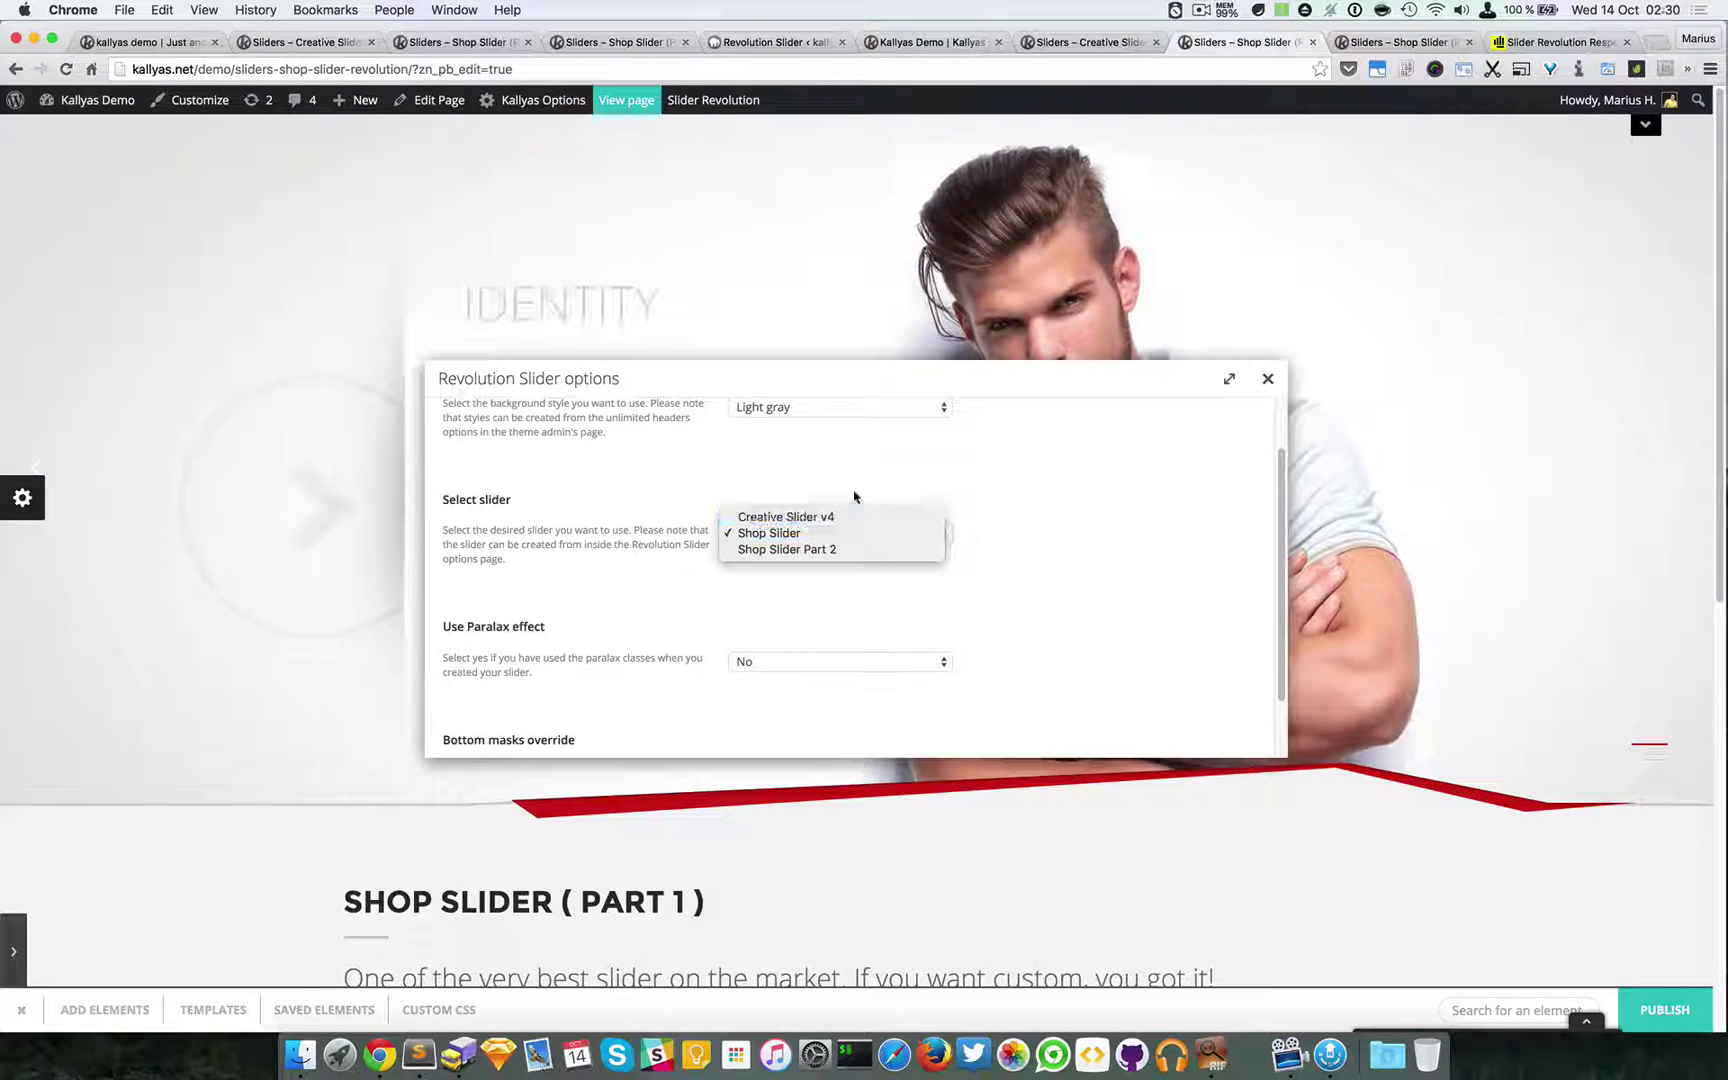
click(577, 546)
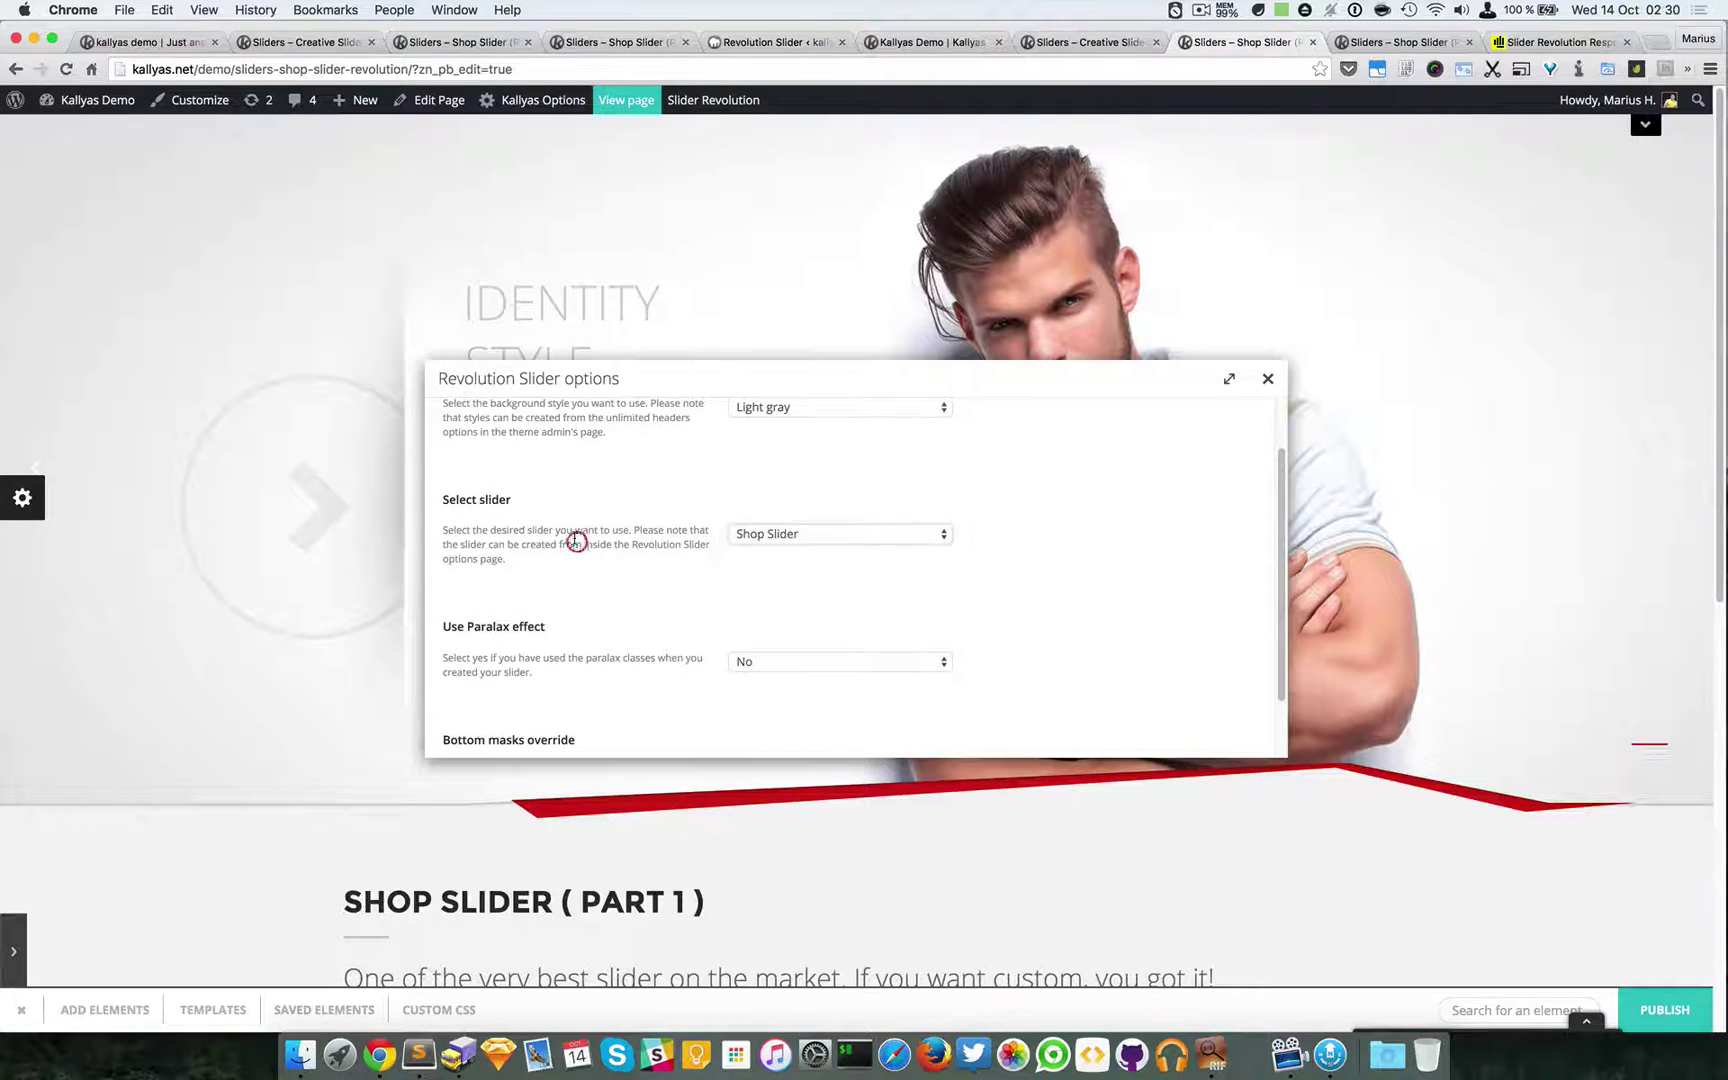
click(808, 532)
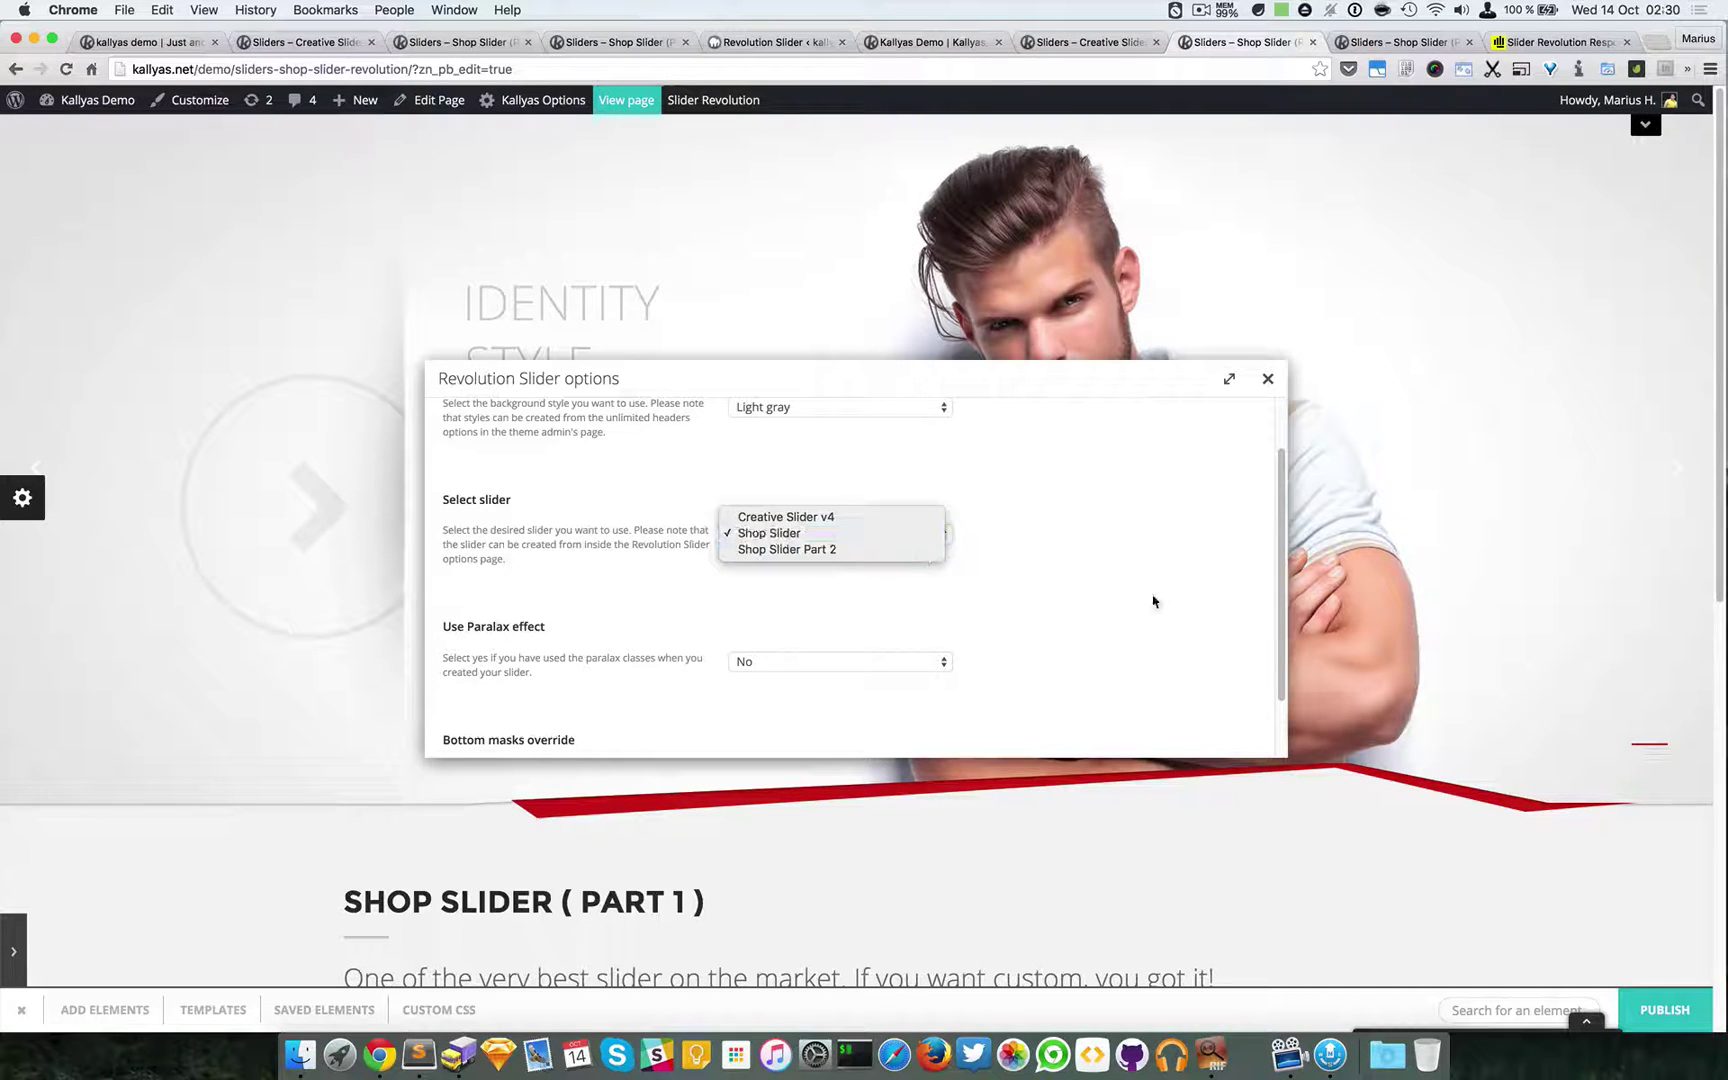
click(1120, 596)
scroll(756, 600, down, 2)
click(773, 588)
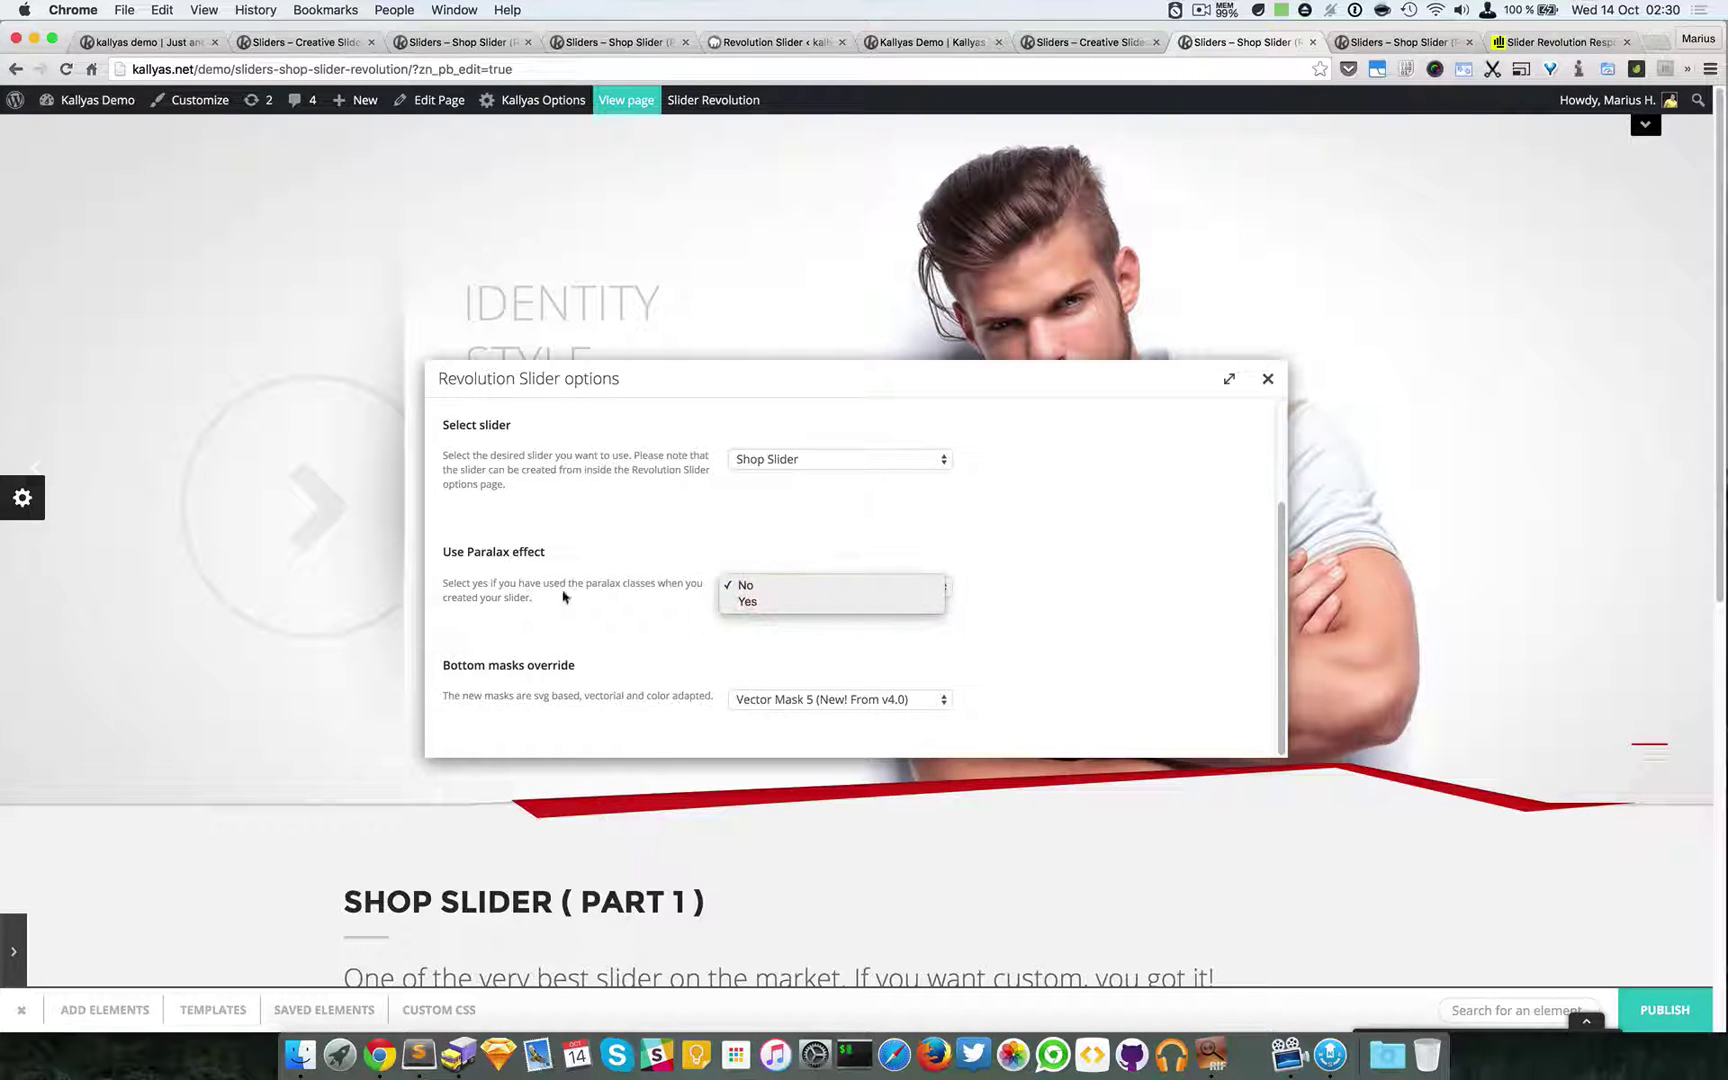
click(493, 579)
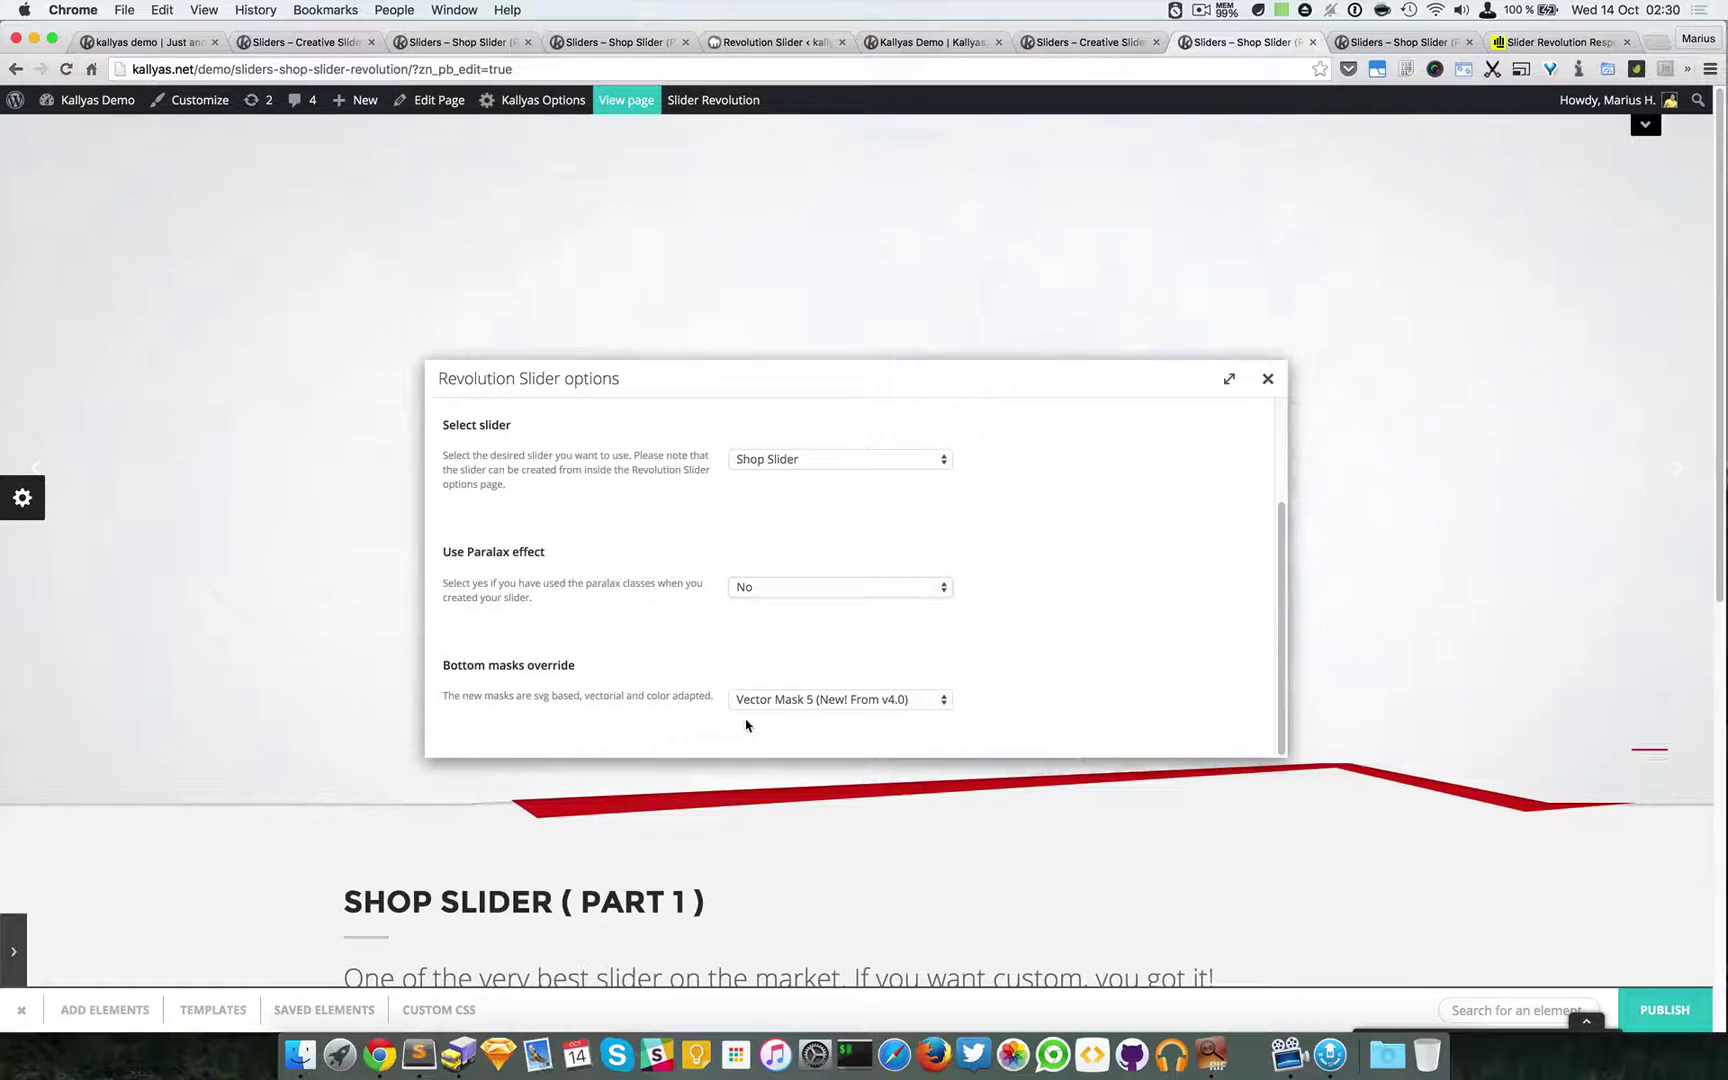
- Keep Vector Mask 5 as the bottom mask and close the slider options
click(840, 699)
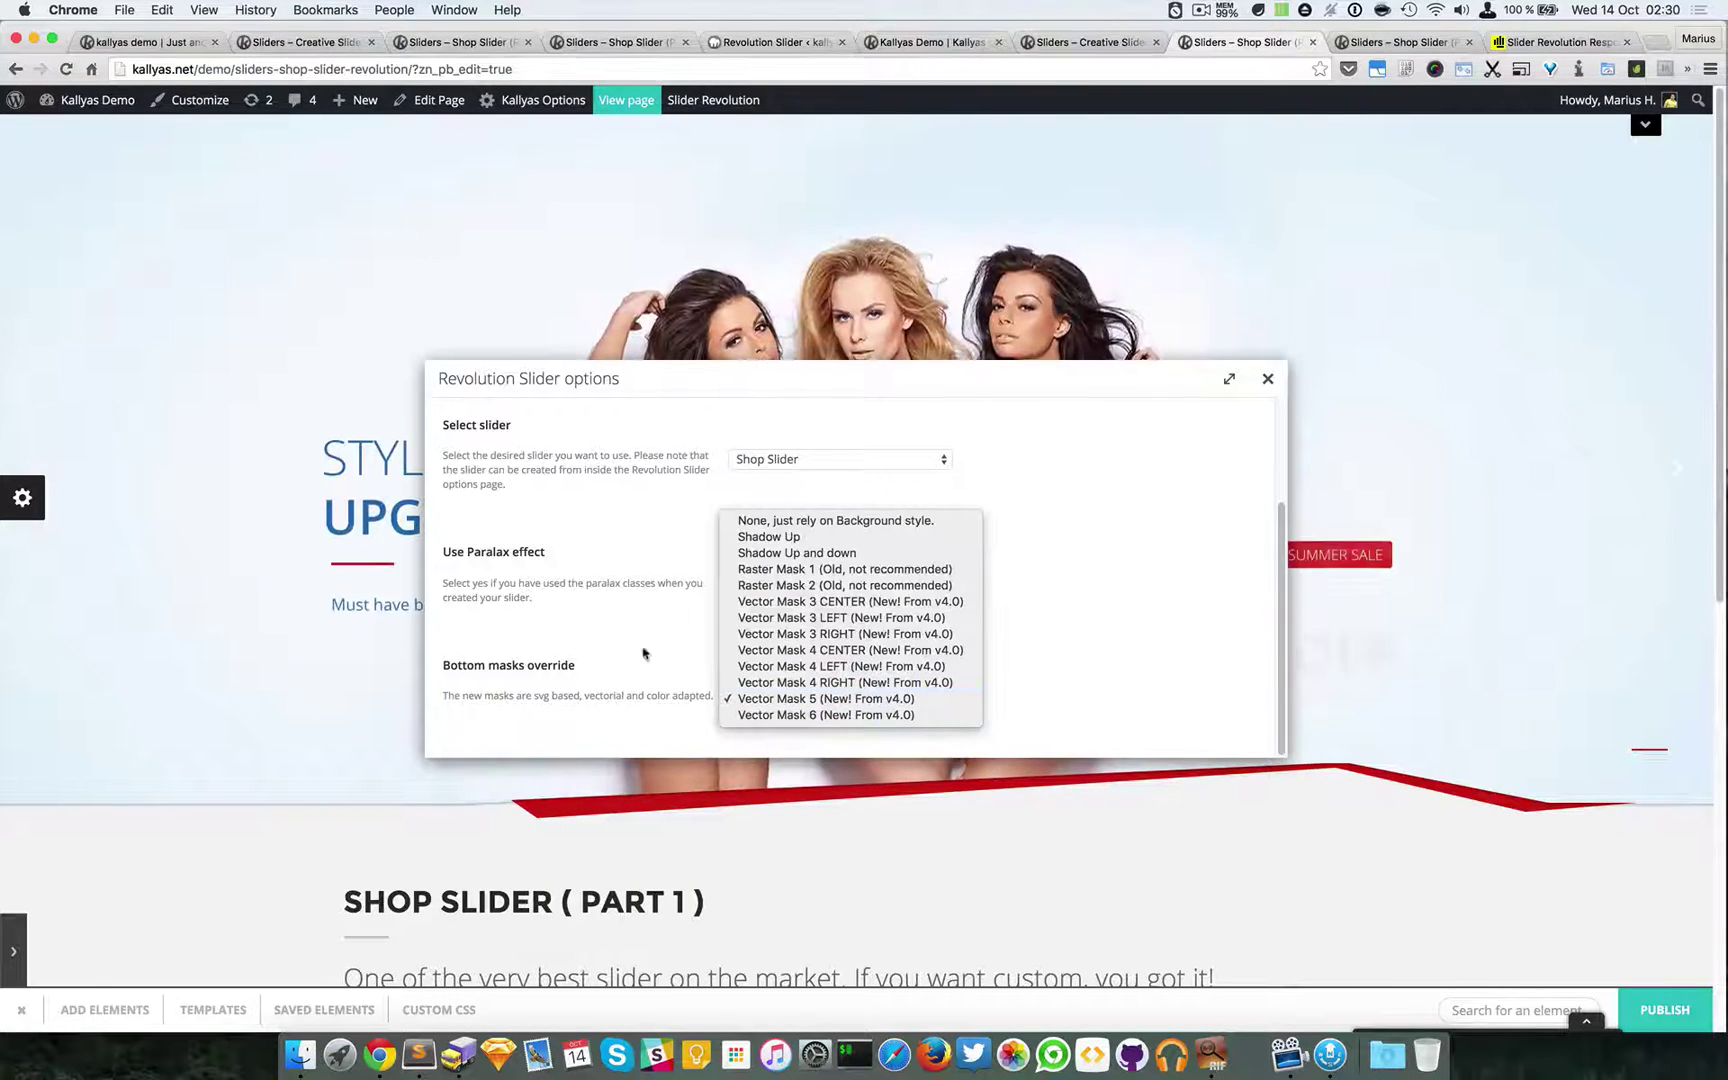
click(485, 668)
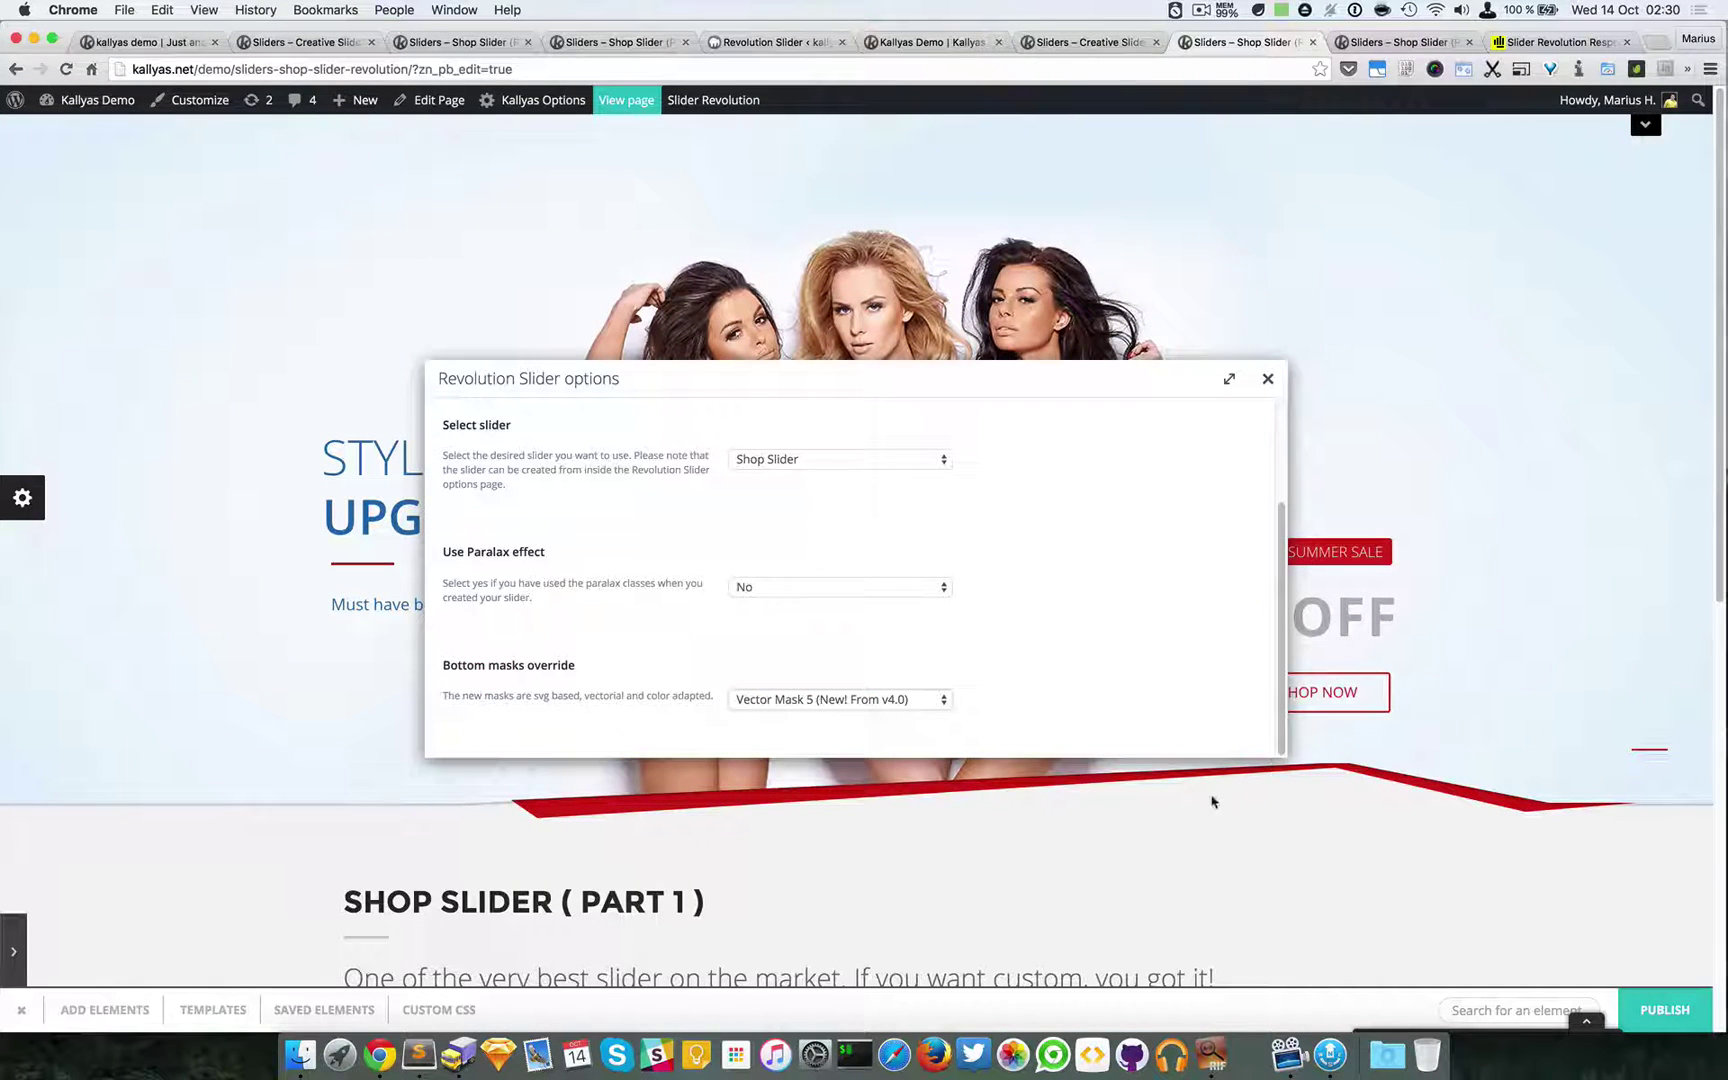
click(822, 699)
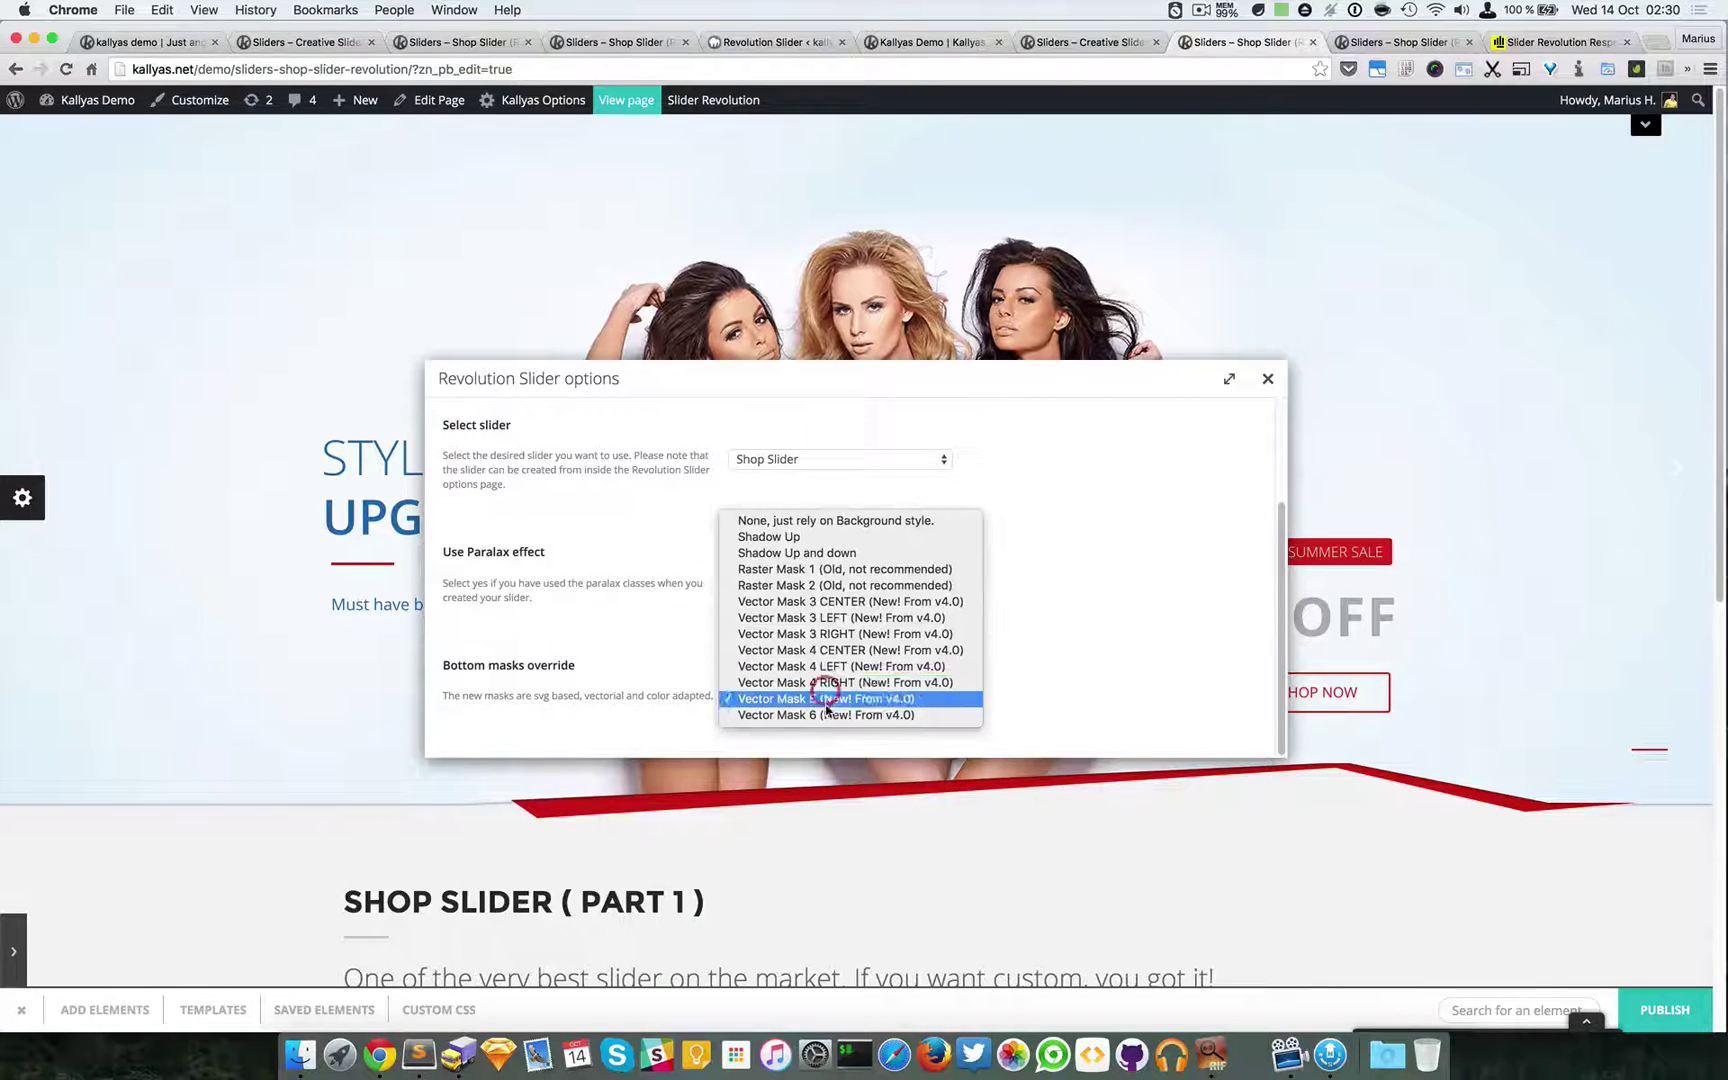
click(1148, 586)
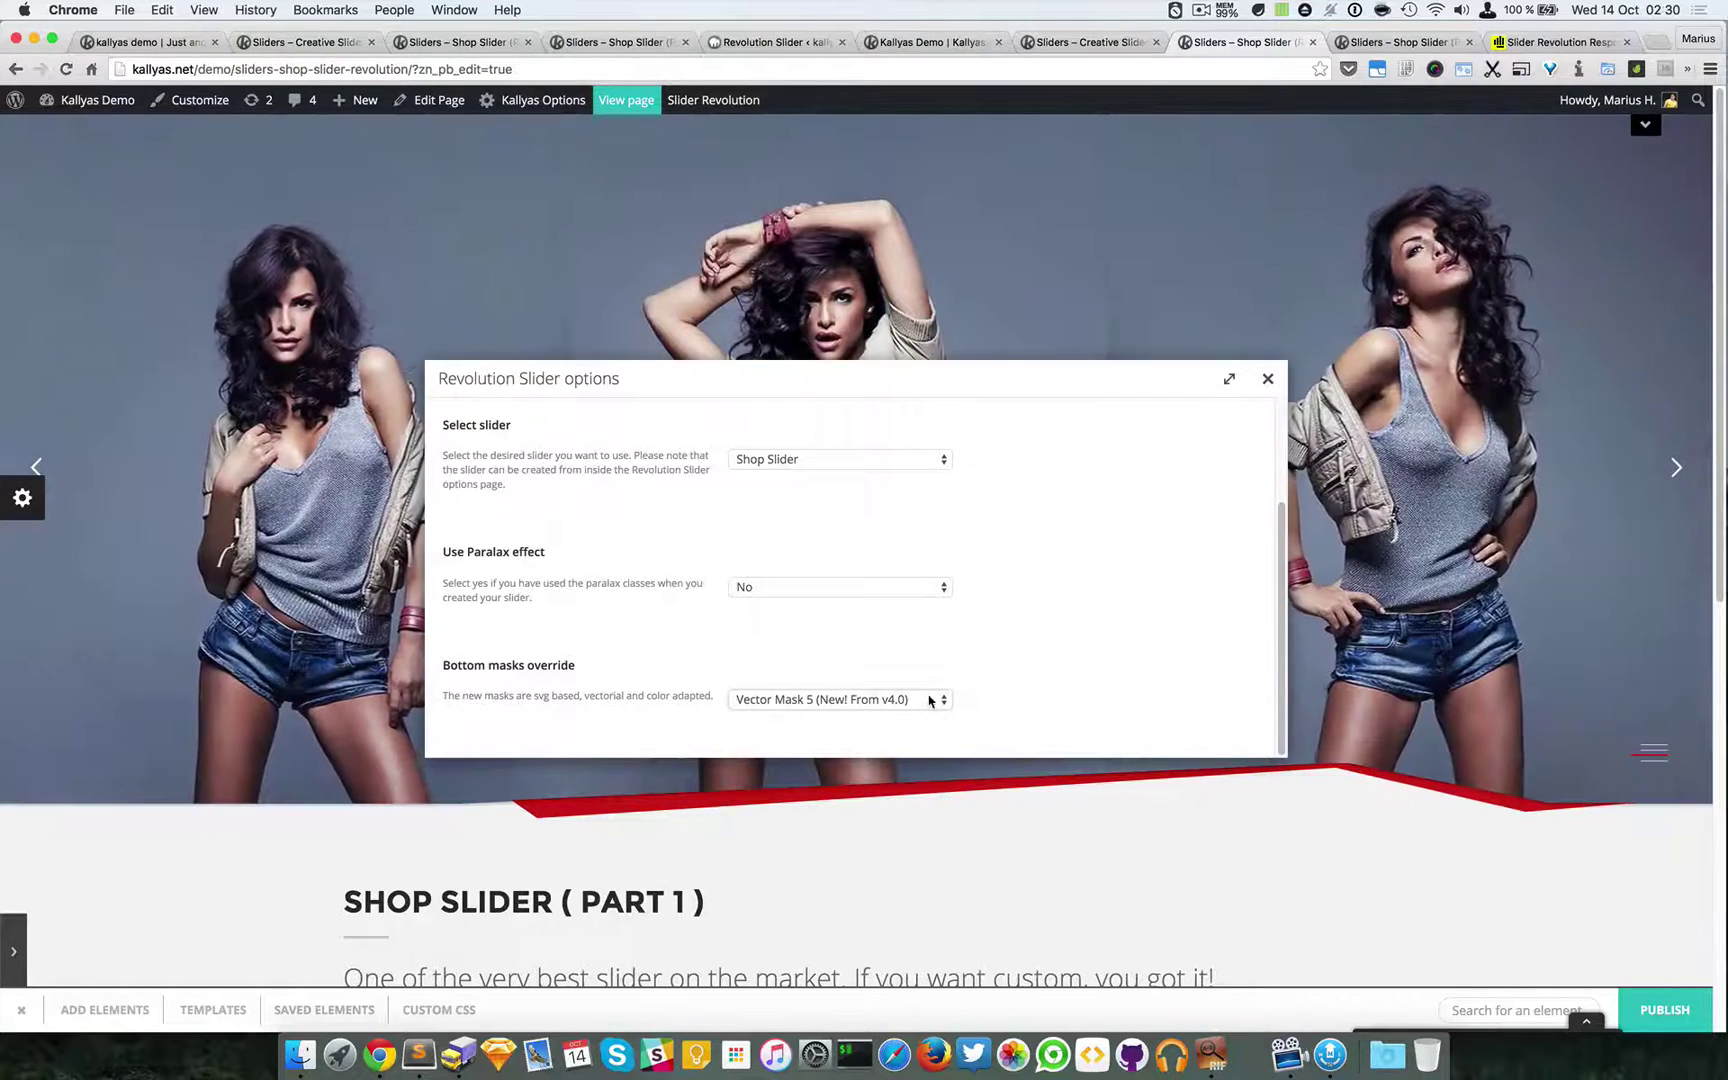
click(930, 699)
click(1043, 695)
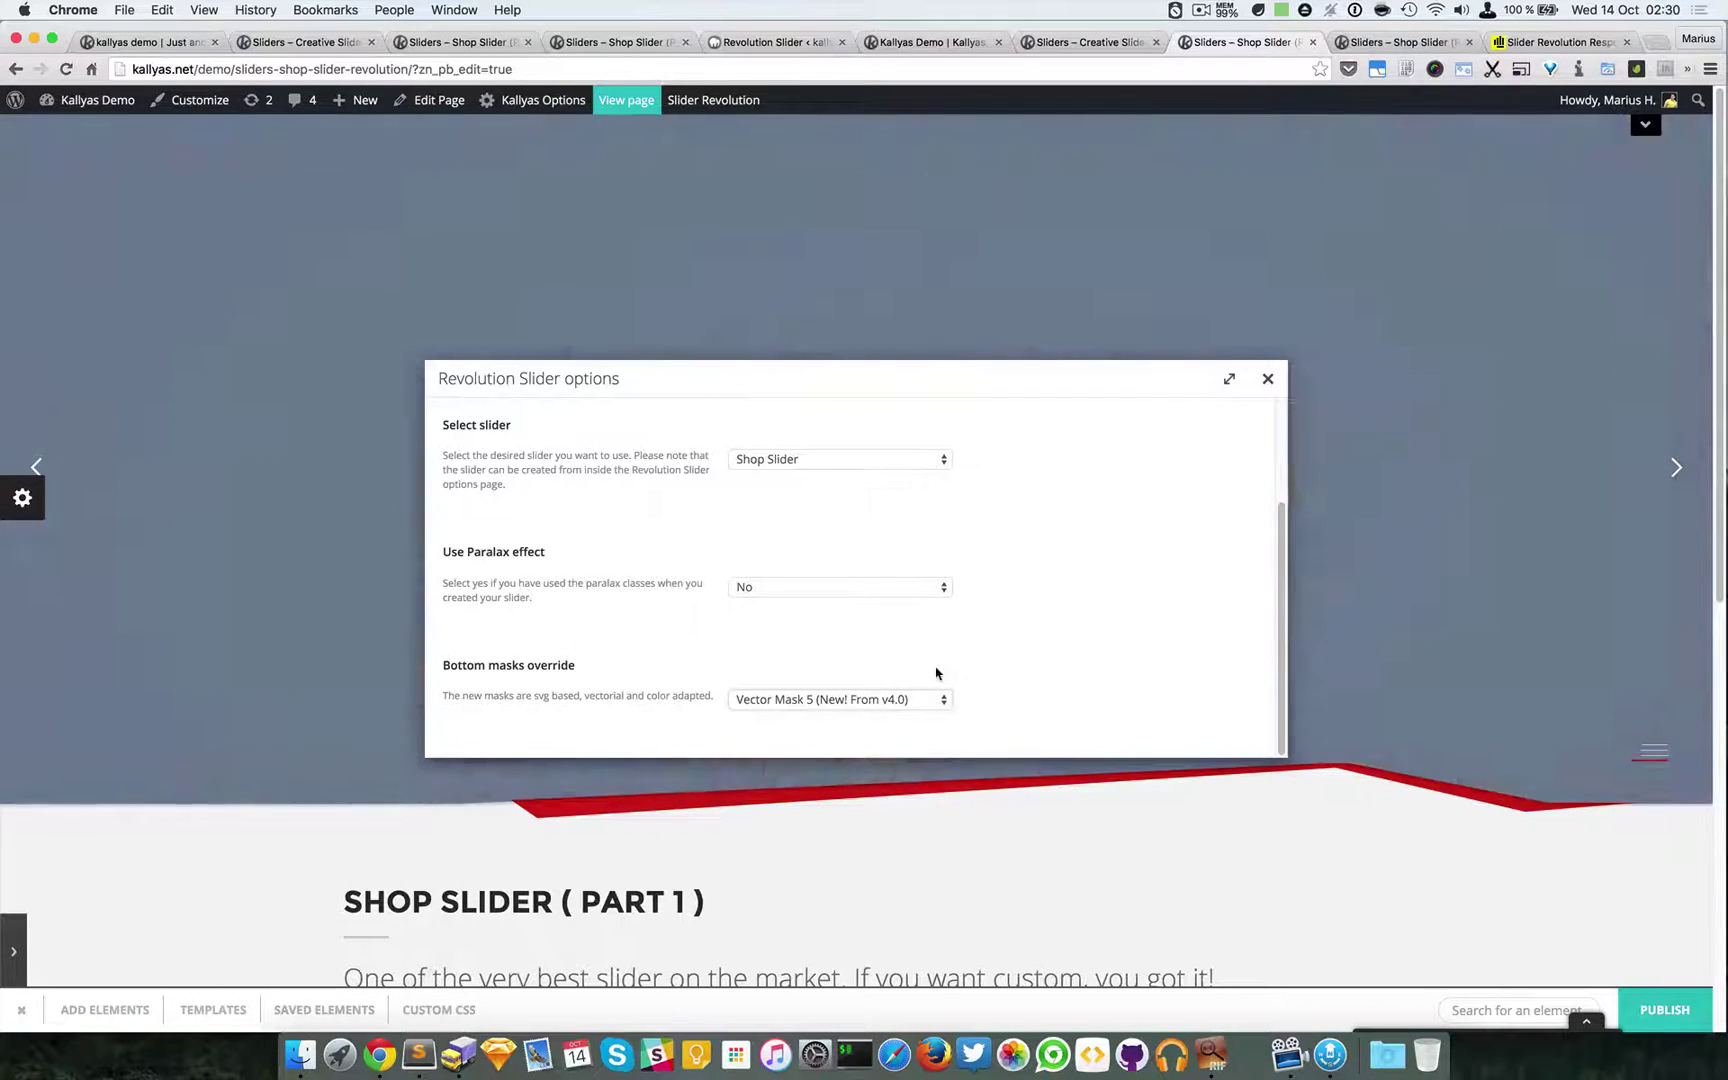
scroll(1027, 654, up, 3)
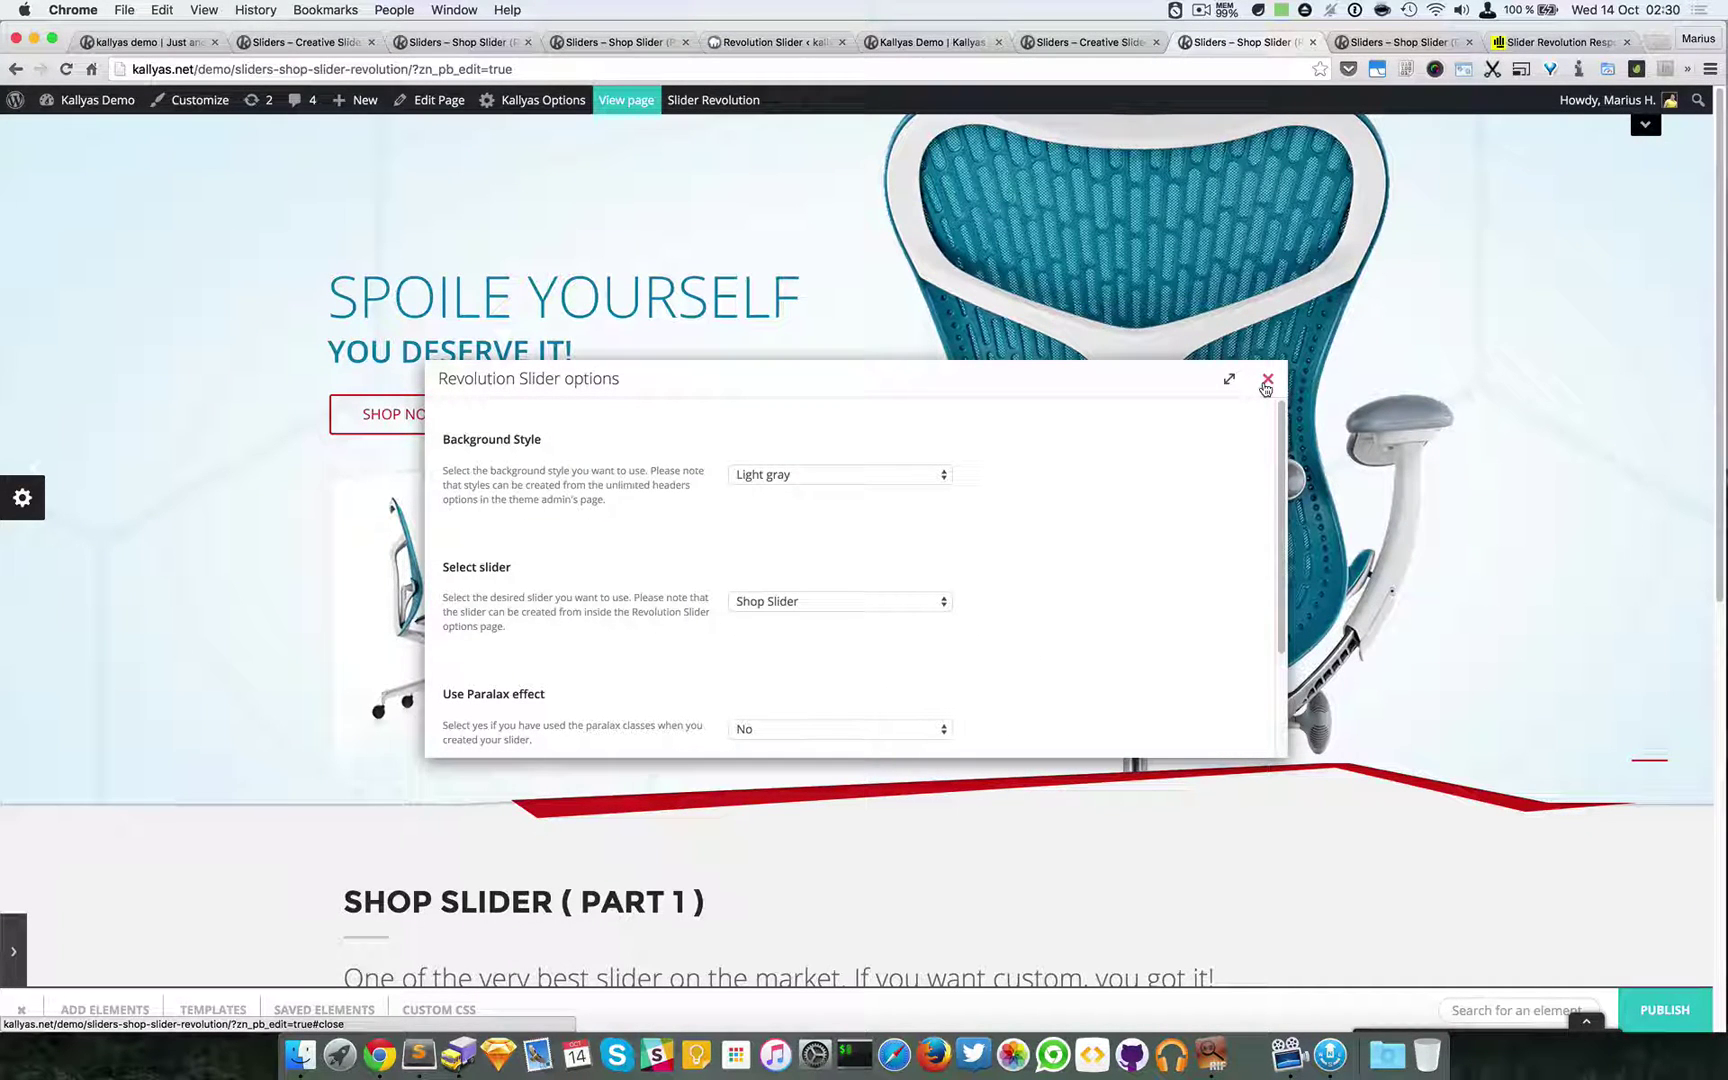
click(1265, 383)
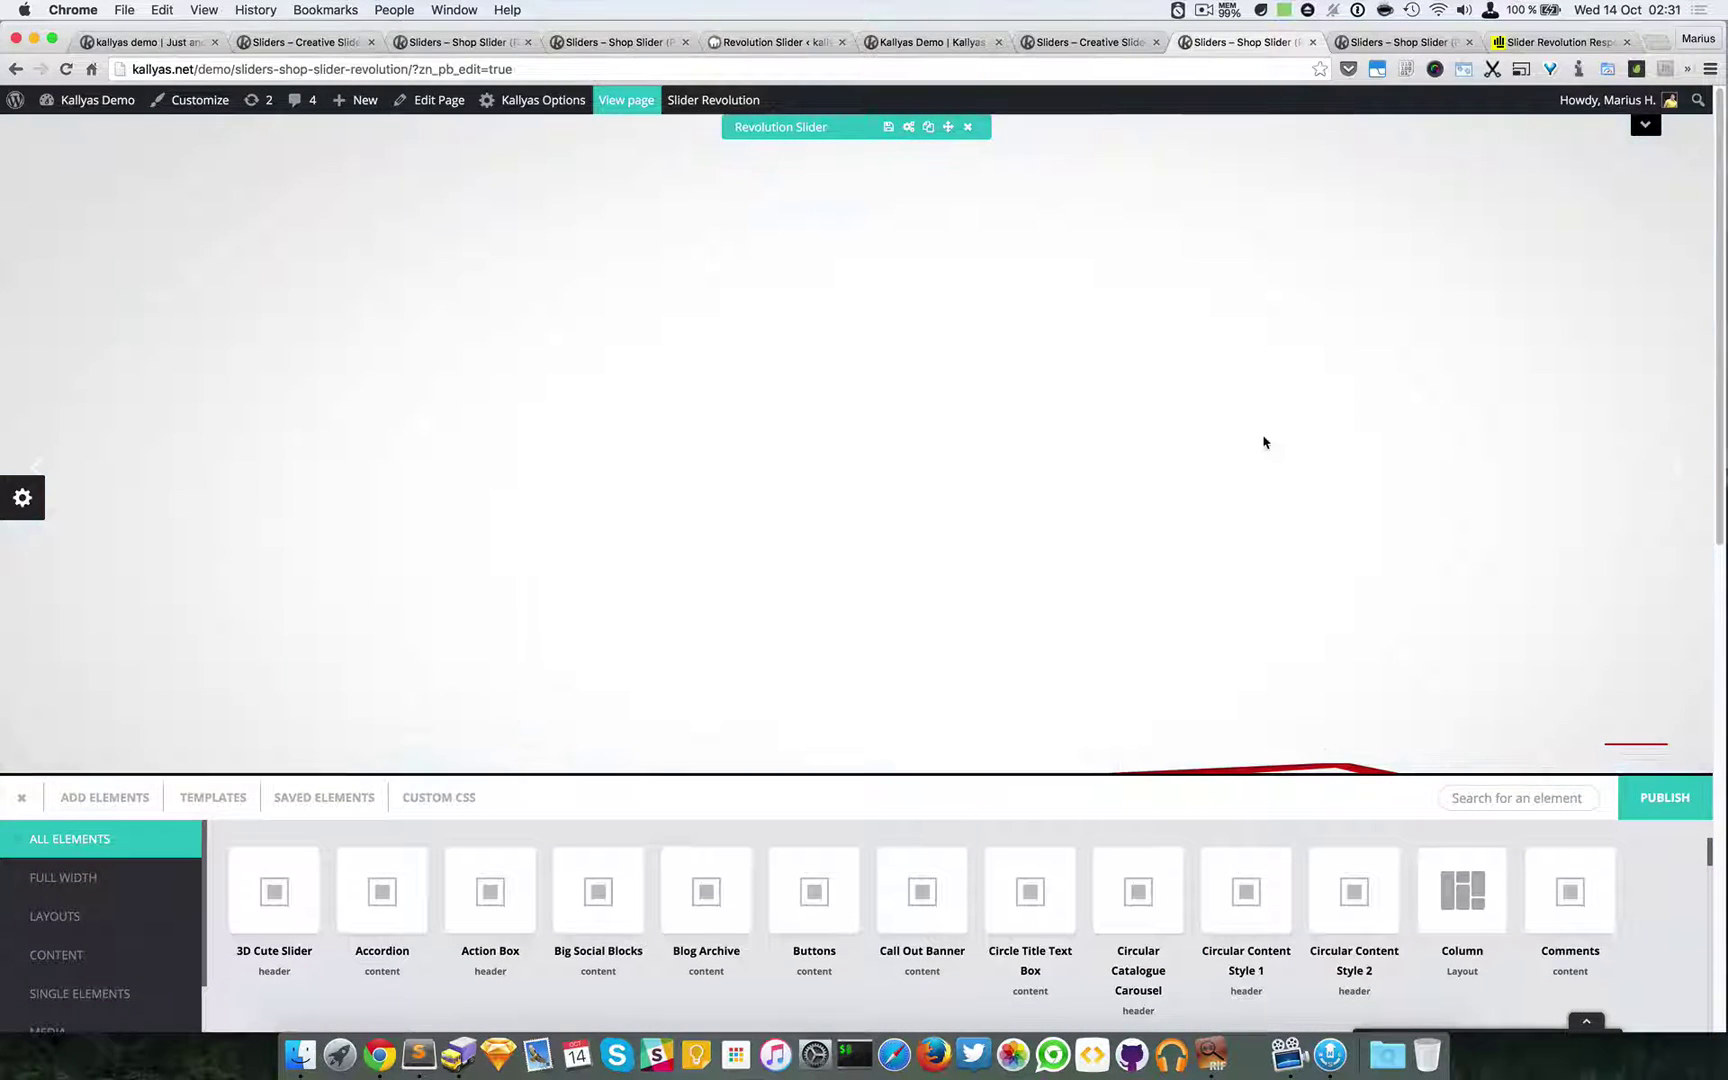
- Search 'rev', place a new Revolution Slider element at the page top, and list its sliders
click(1477, 797)
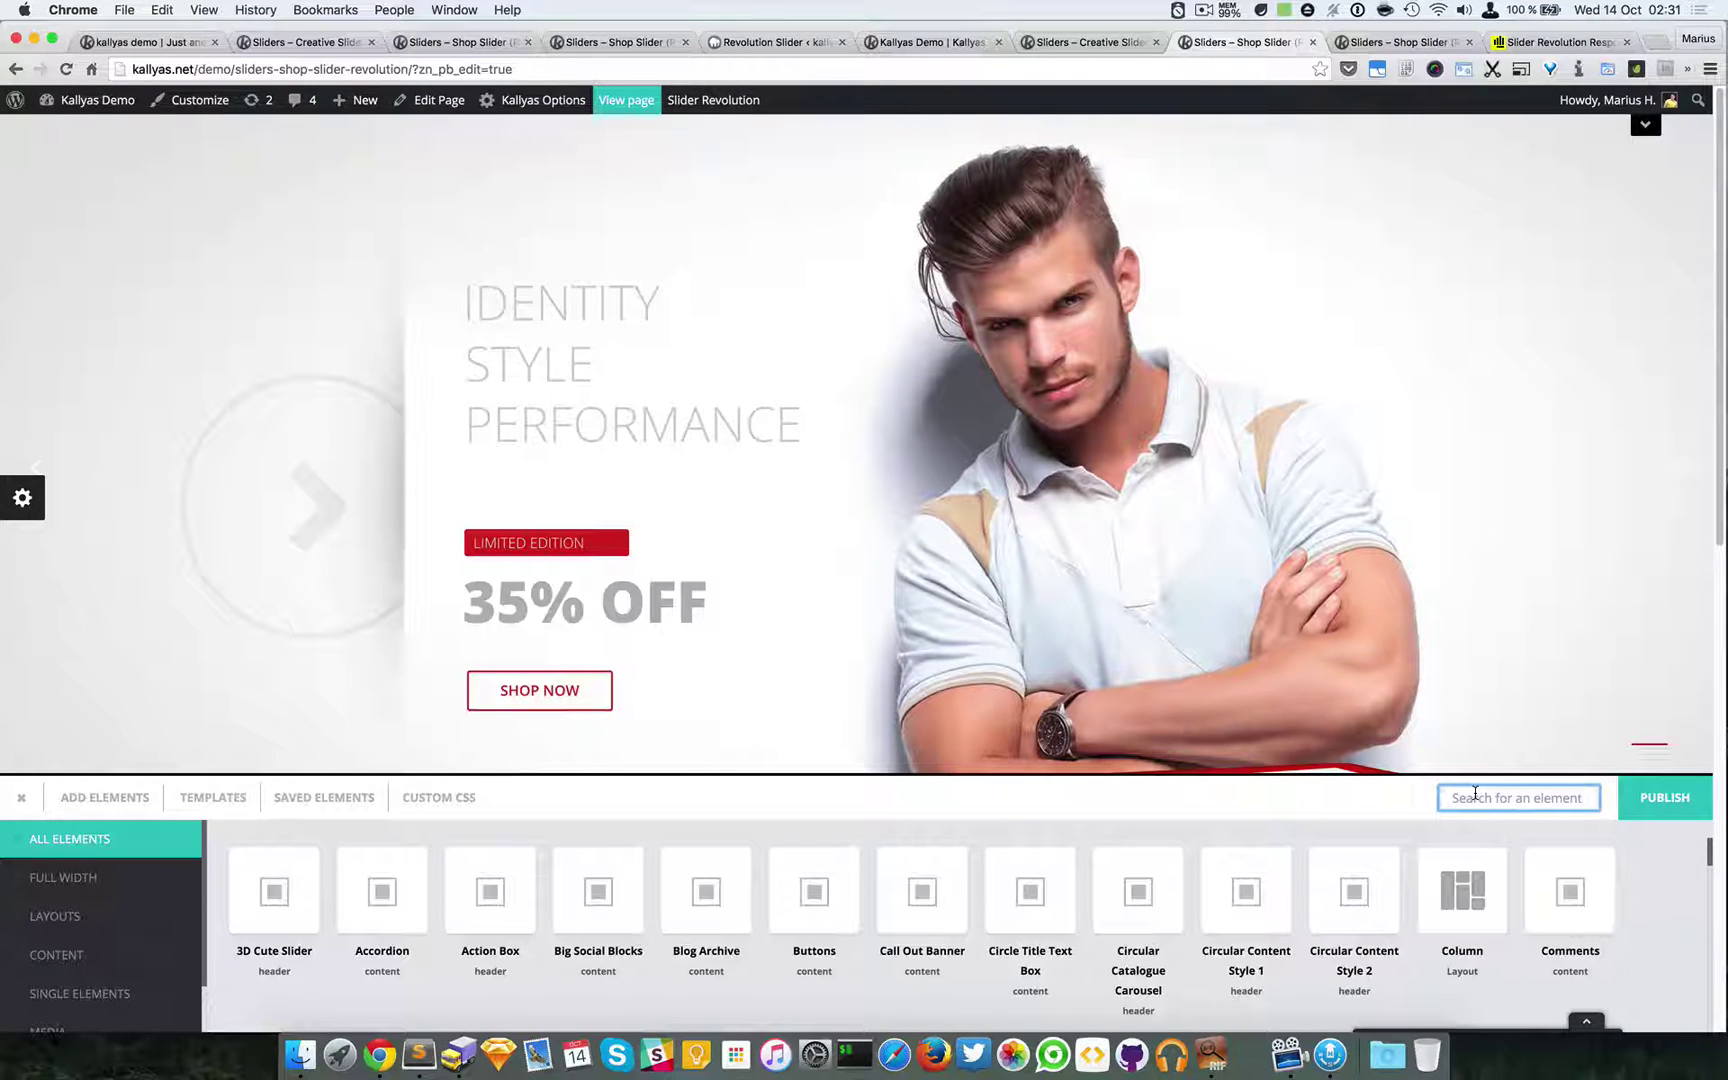
text(rev)
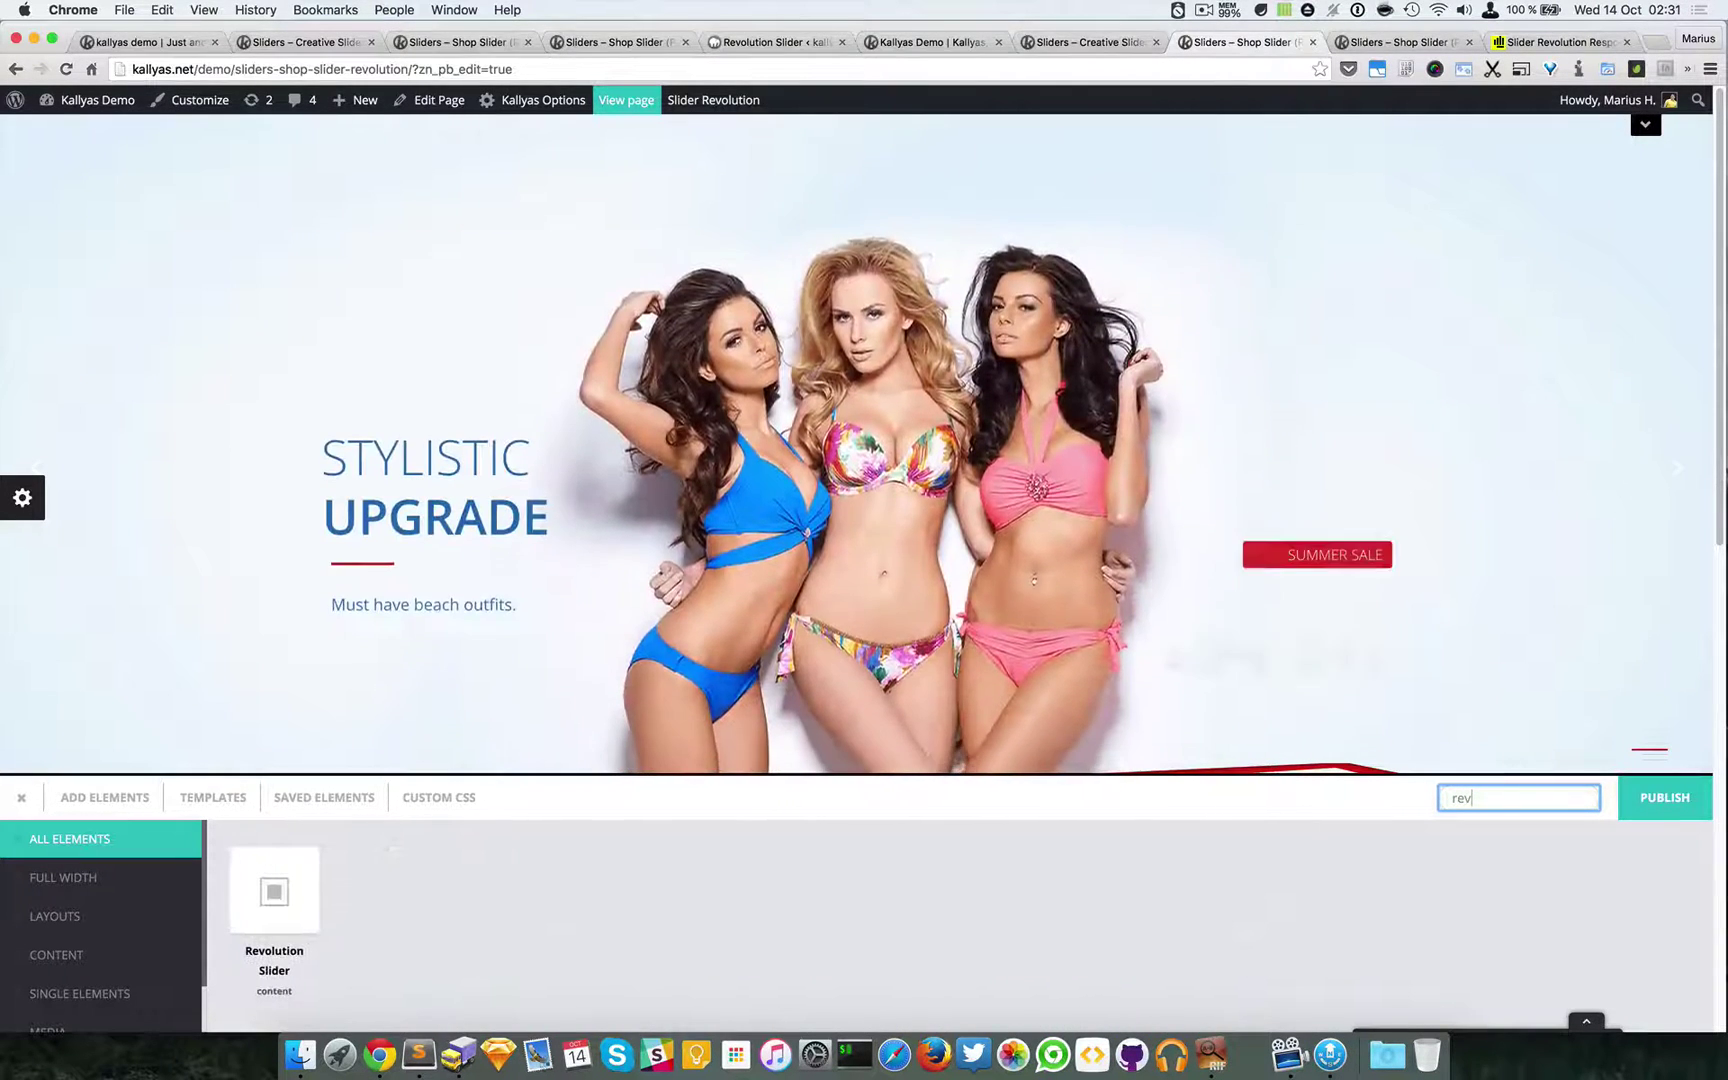
drag(251, 900, 540, 562)
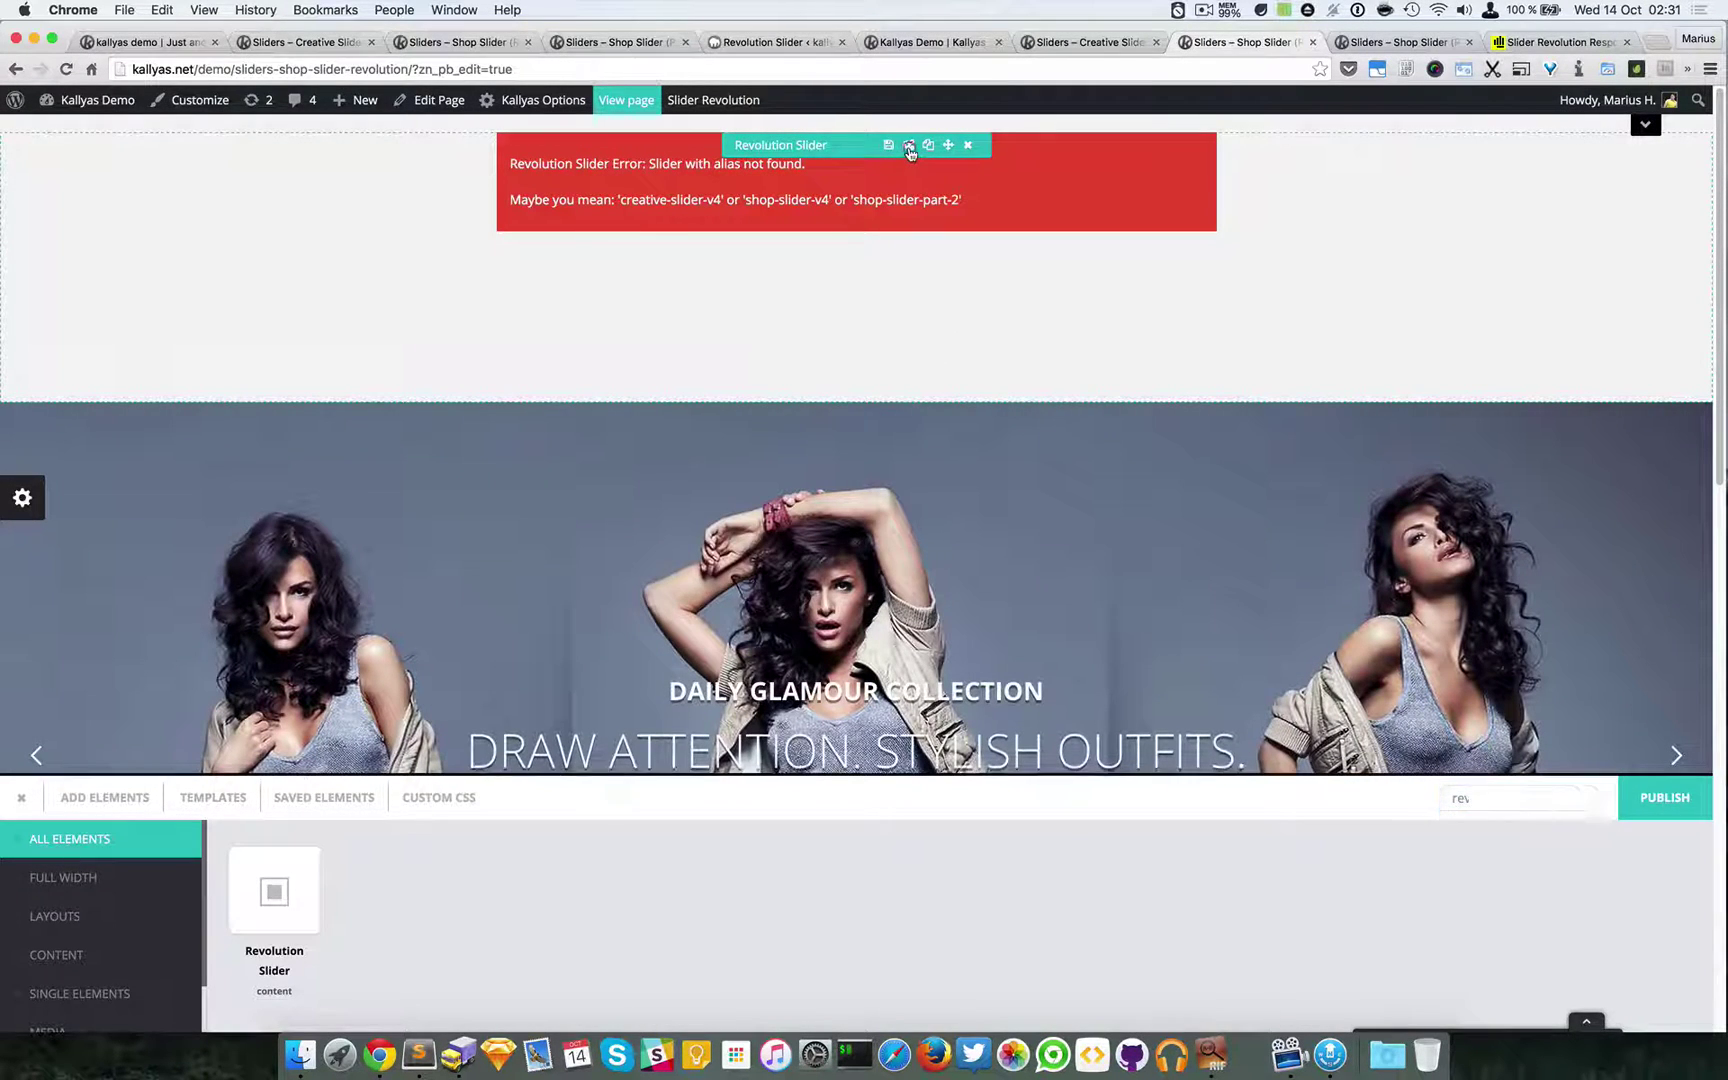
click(909, 146)
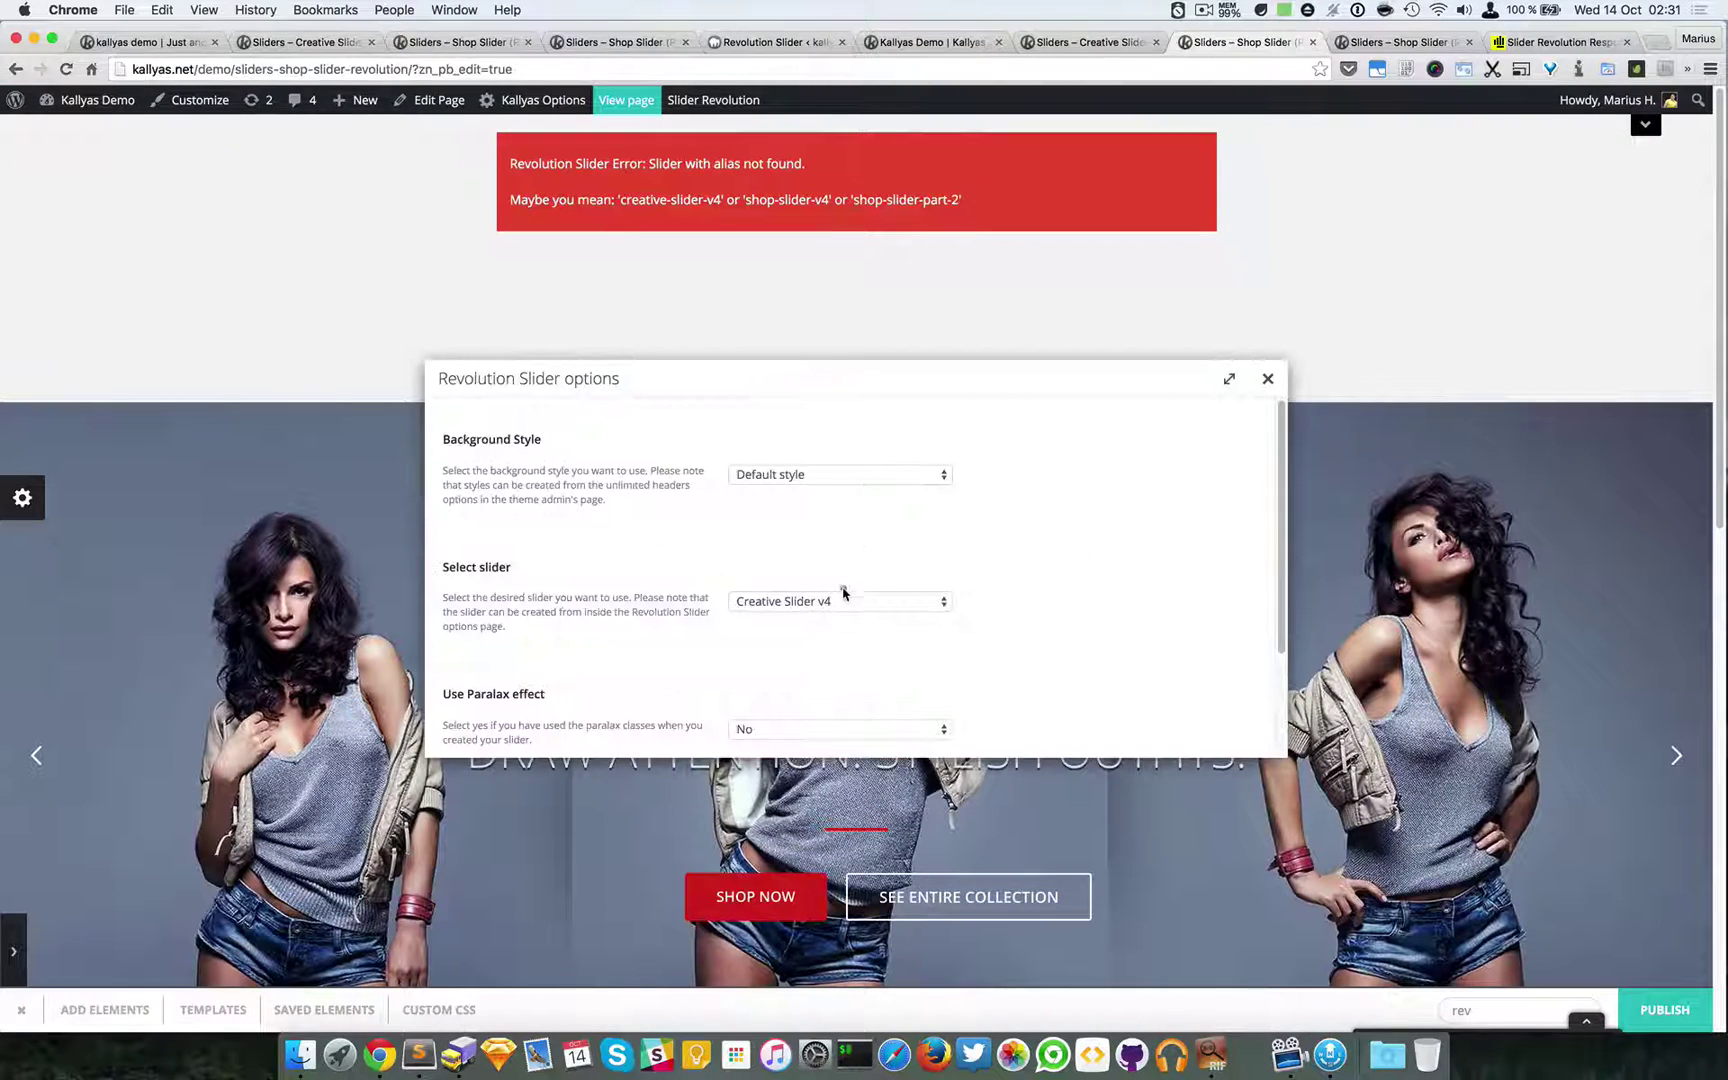
click(841, 600)
click(1041, 505)
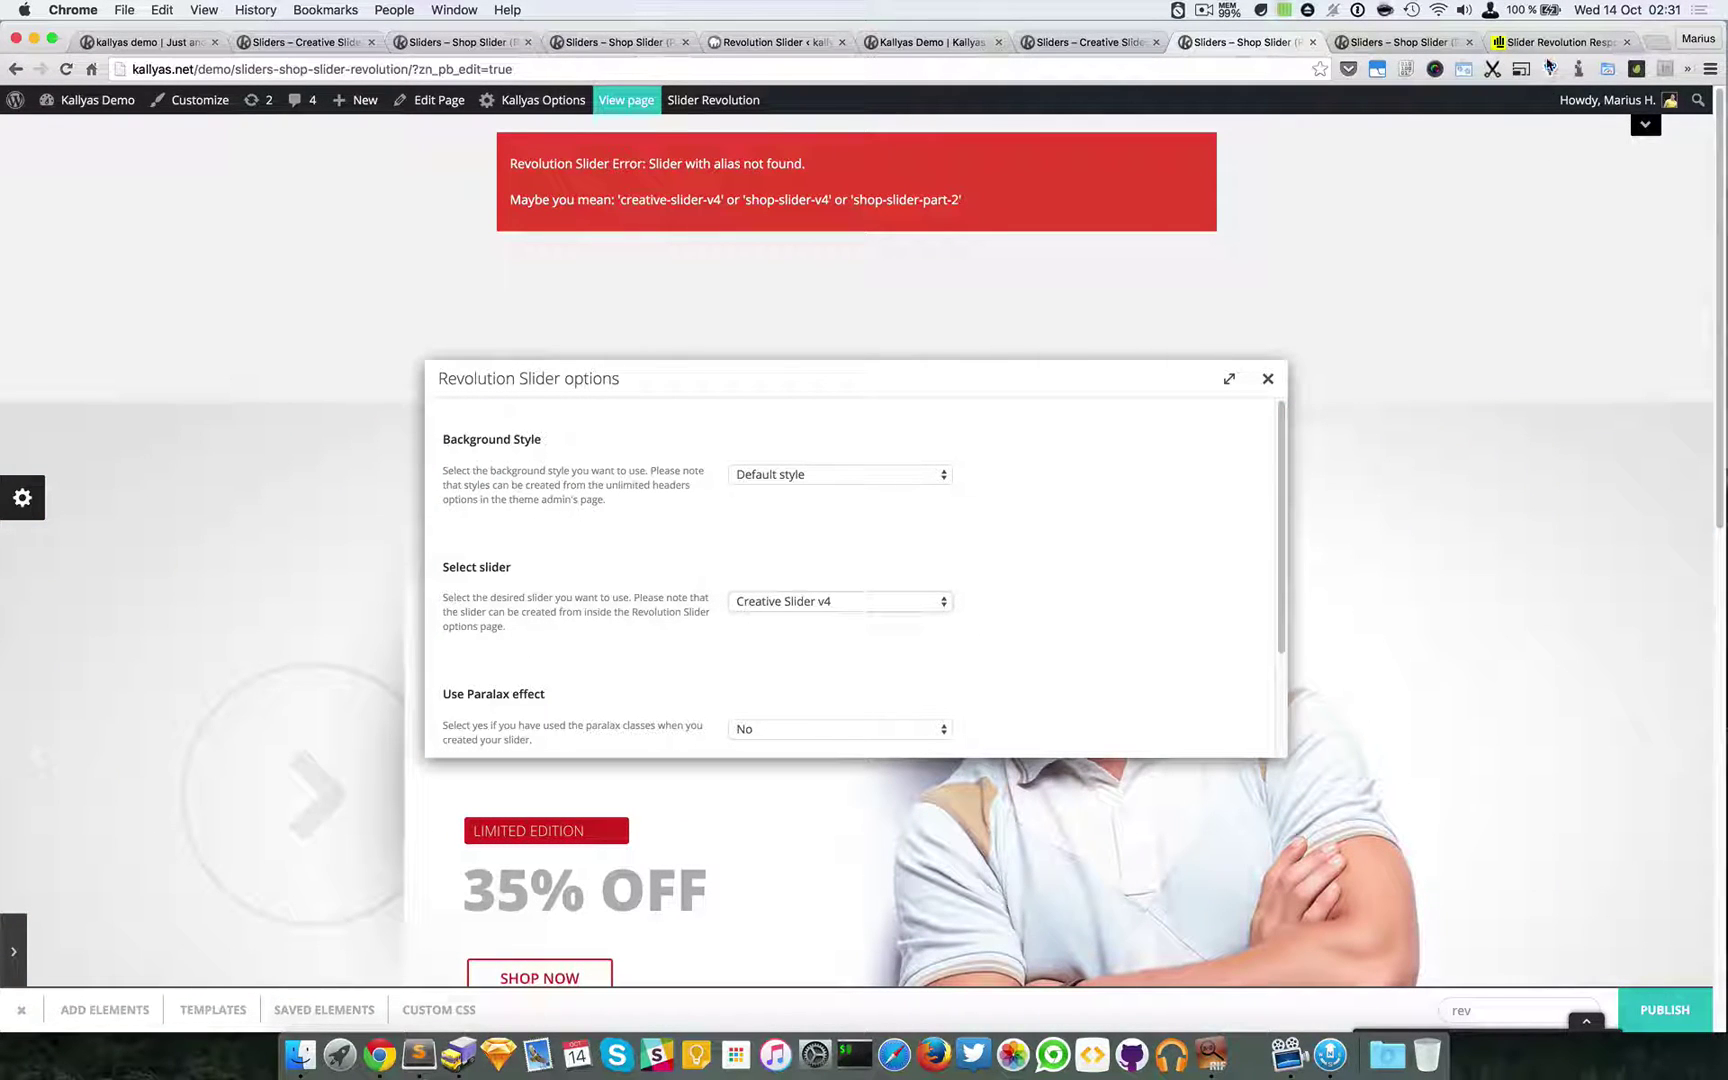
click(1511, 50)
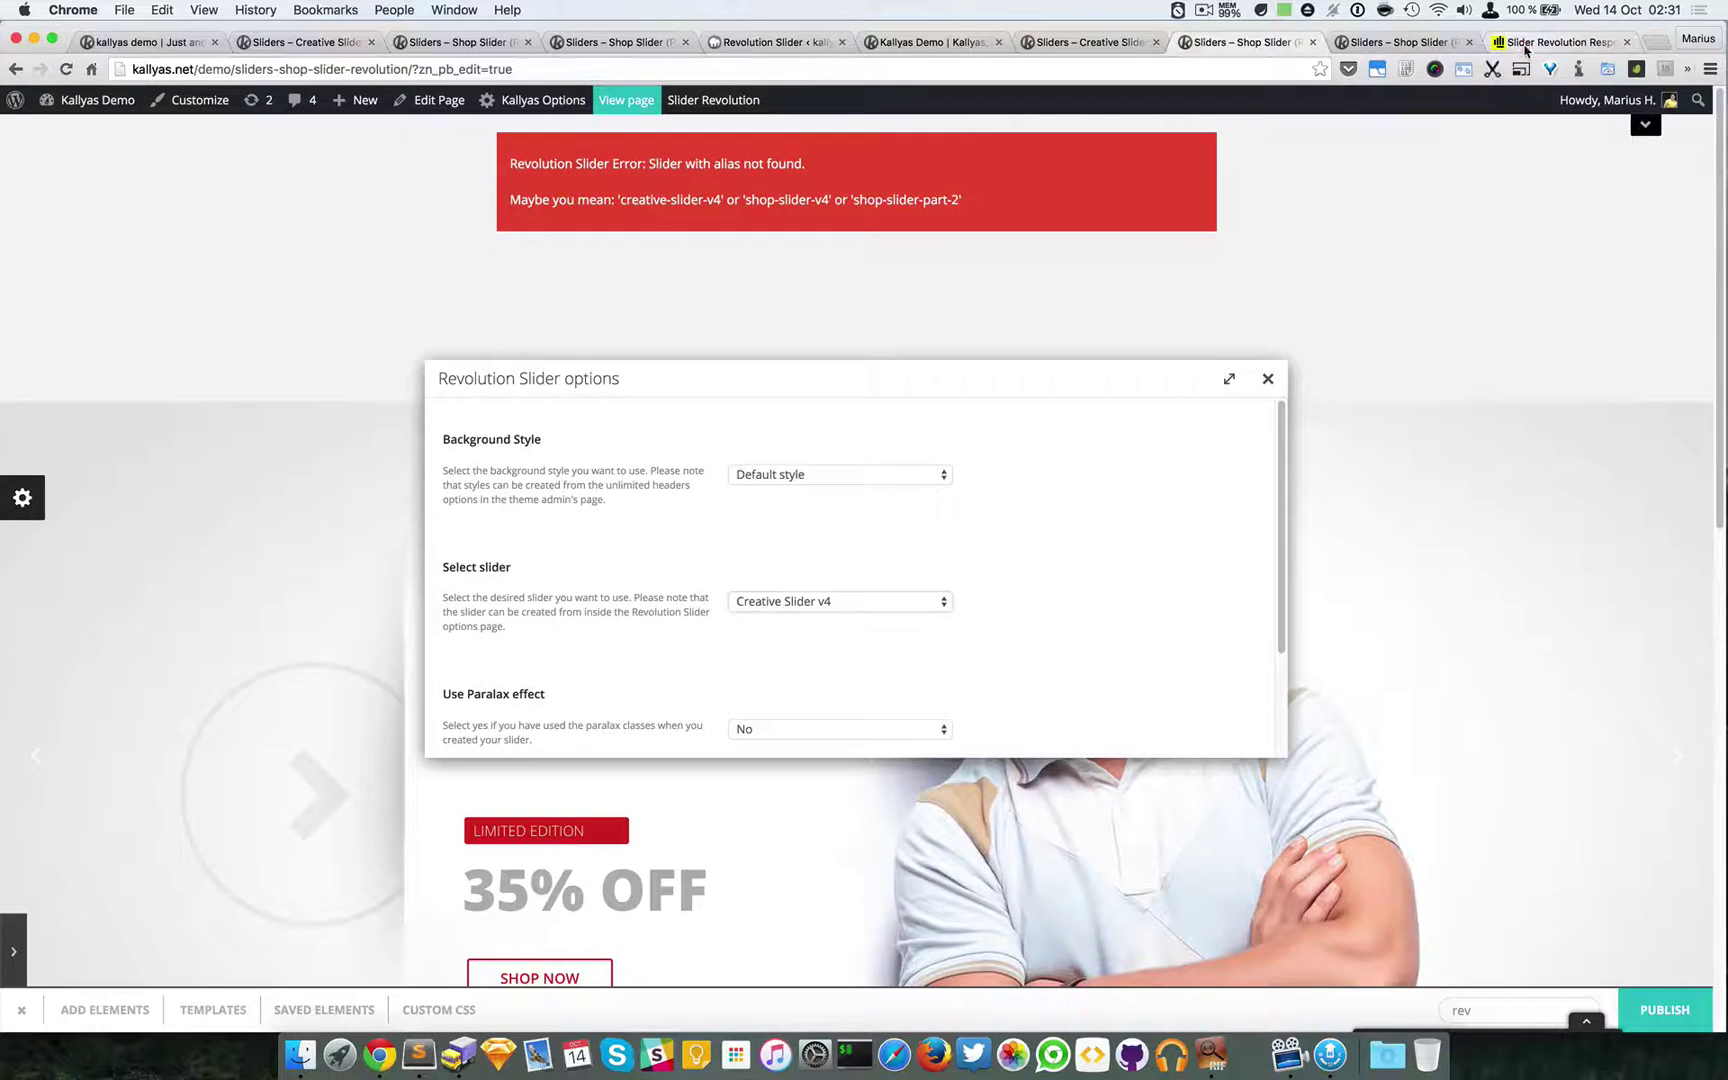
- Scroll the Slider Revolution plugin page to 'The Perfect Slider Solution' and open a new browser tab
scroll(1494, 328, up, 5)
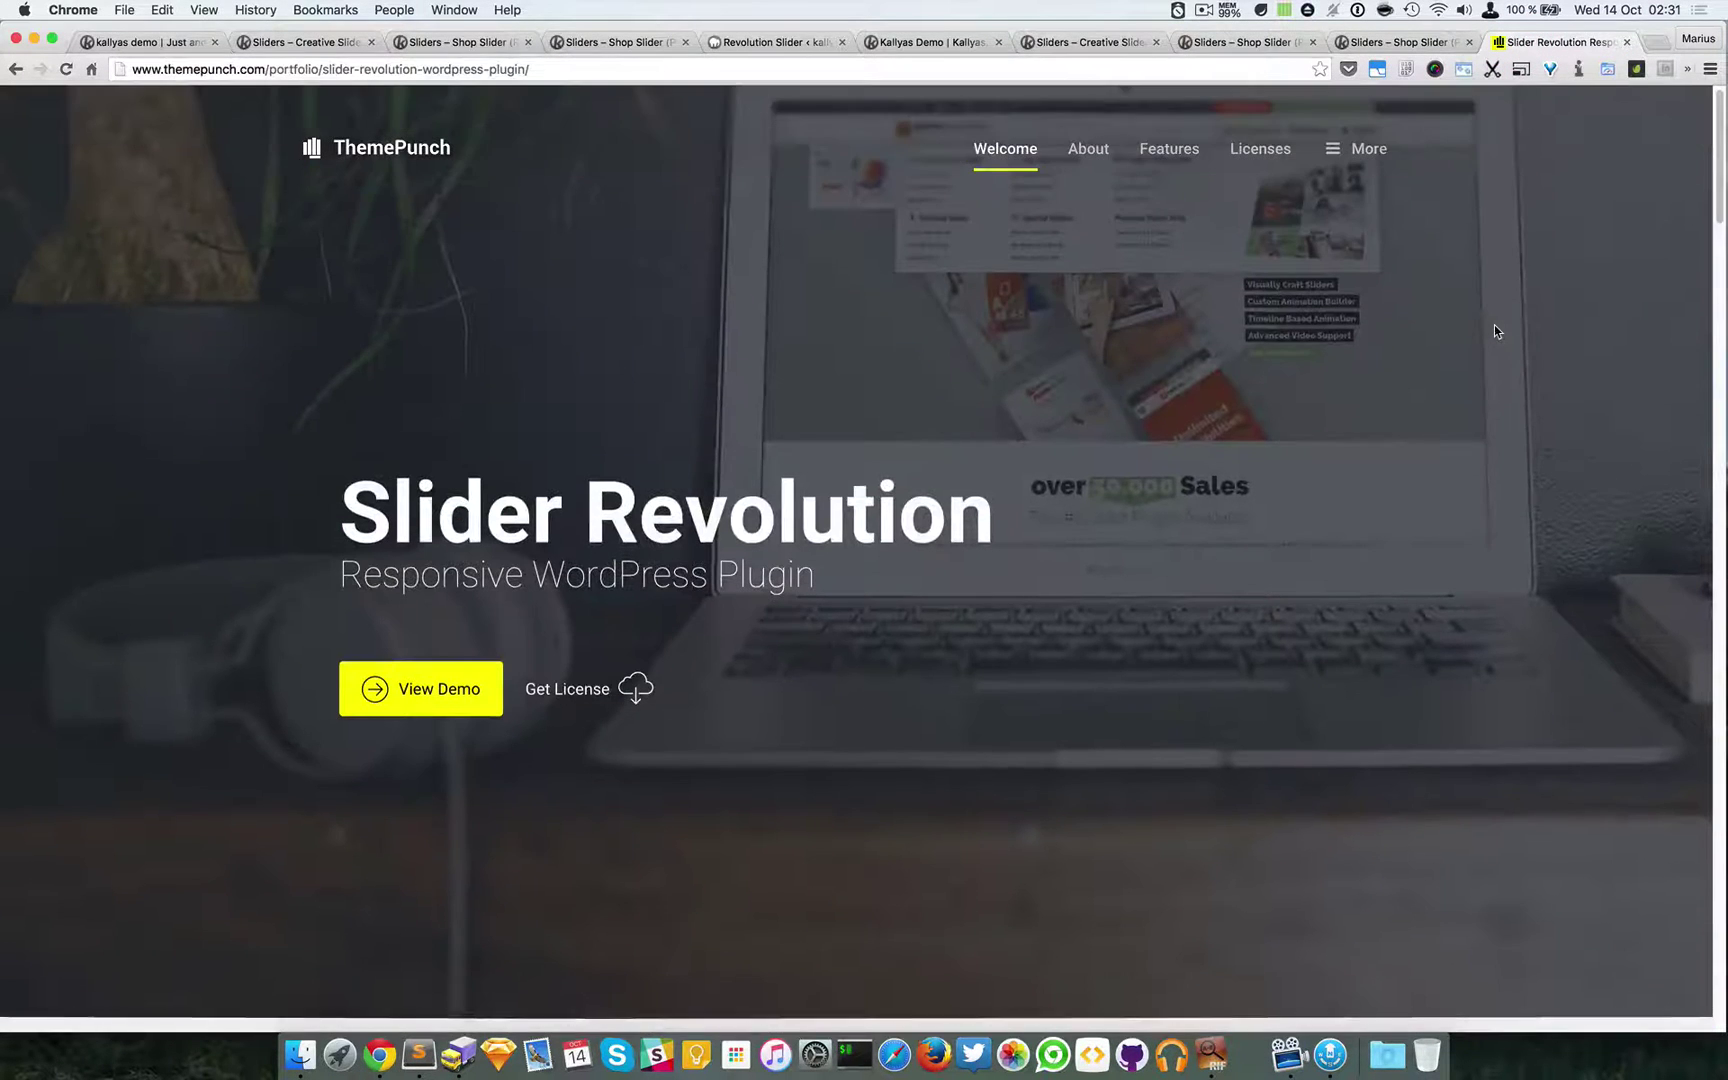
scroll(1291, 267, down, 5)
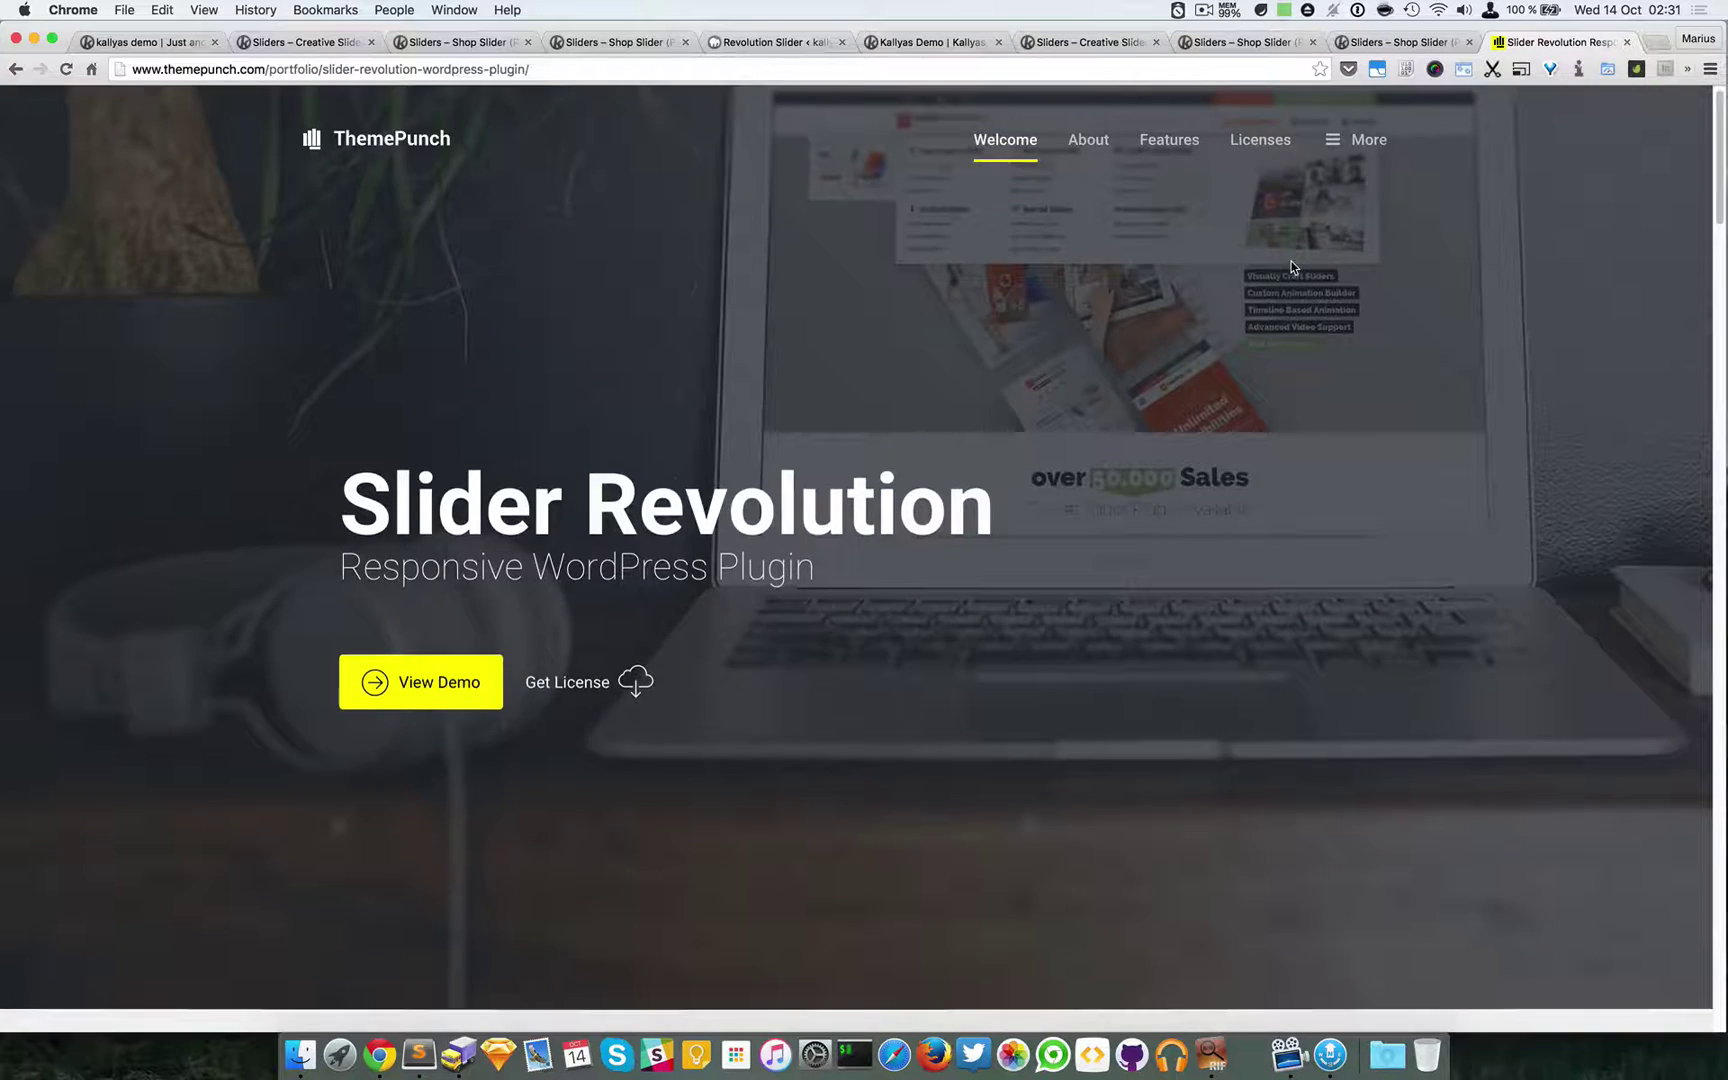
scroll(1291, 267, down, 15)
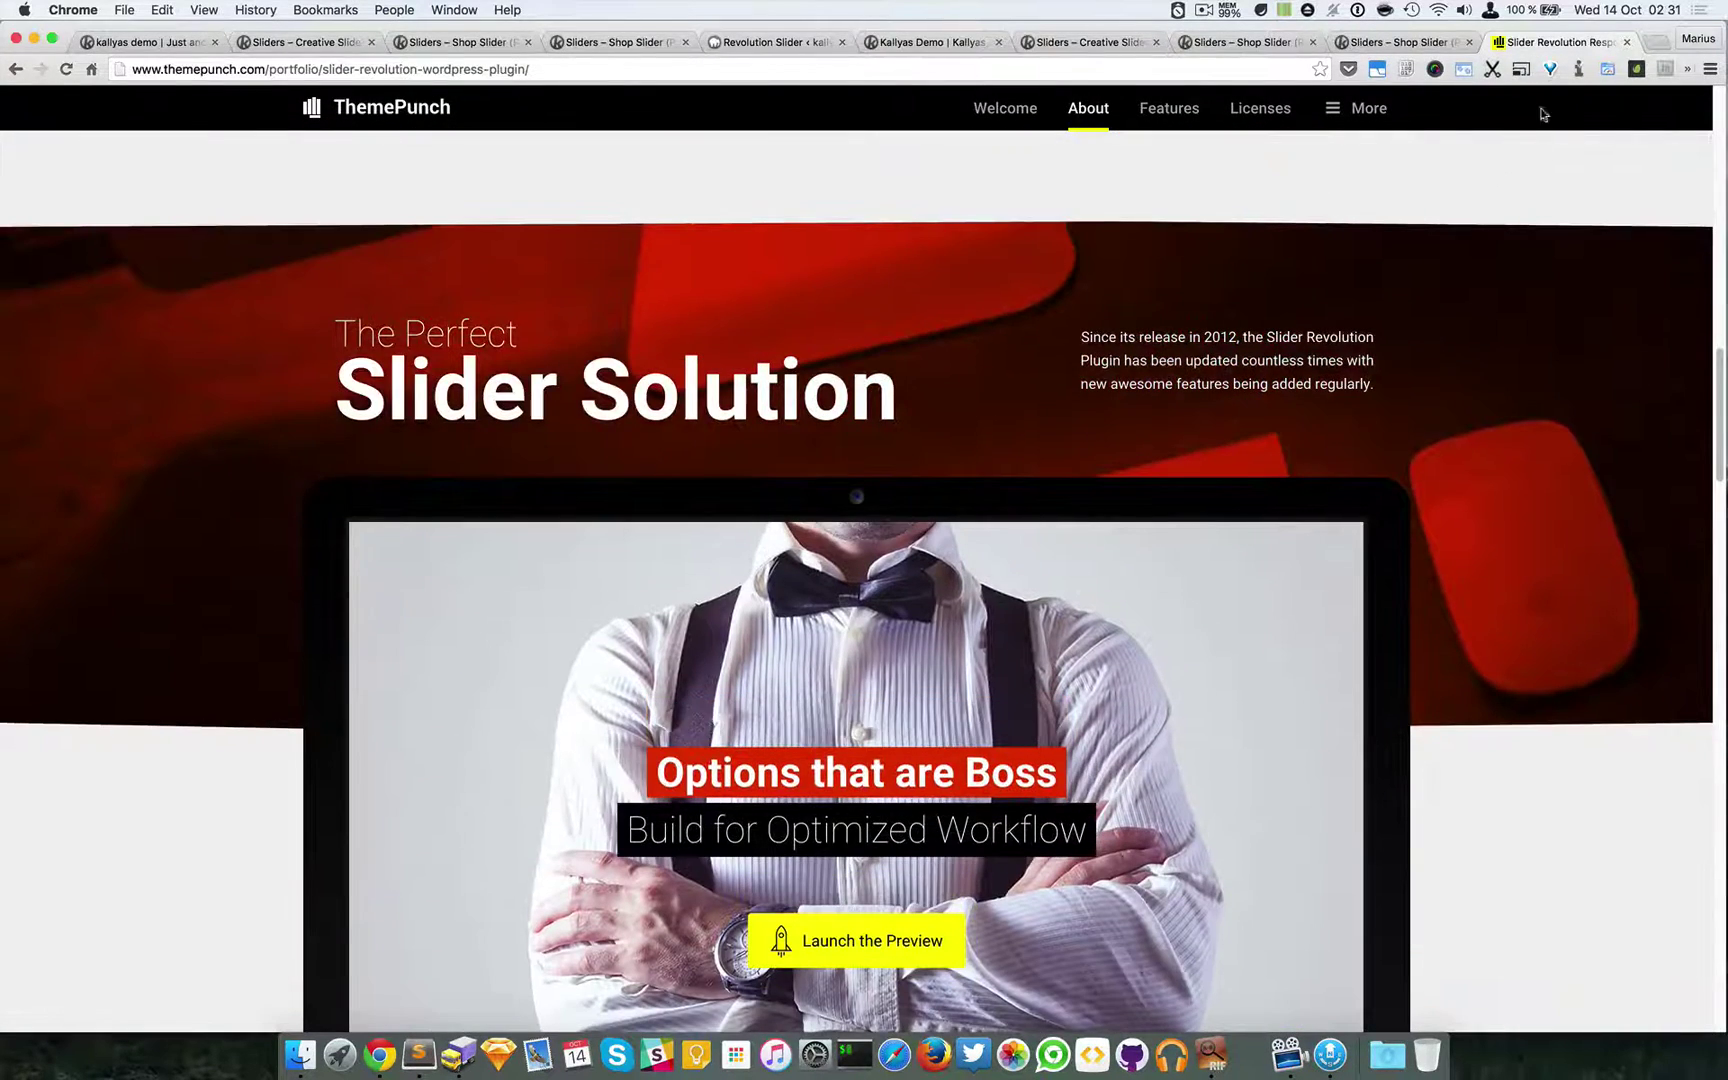
click(1657, 42)
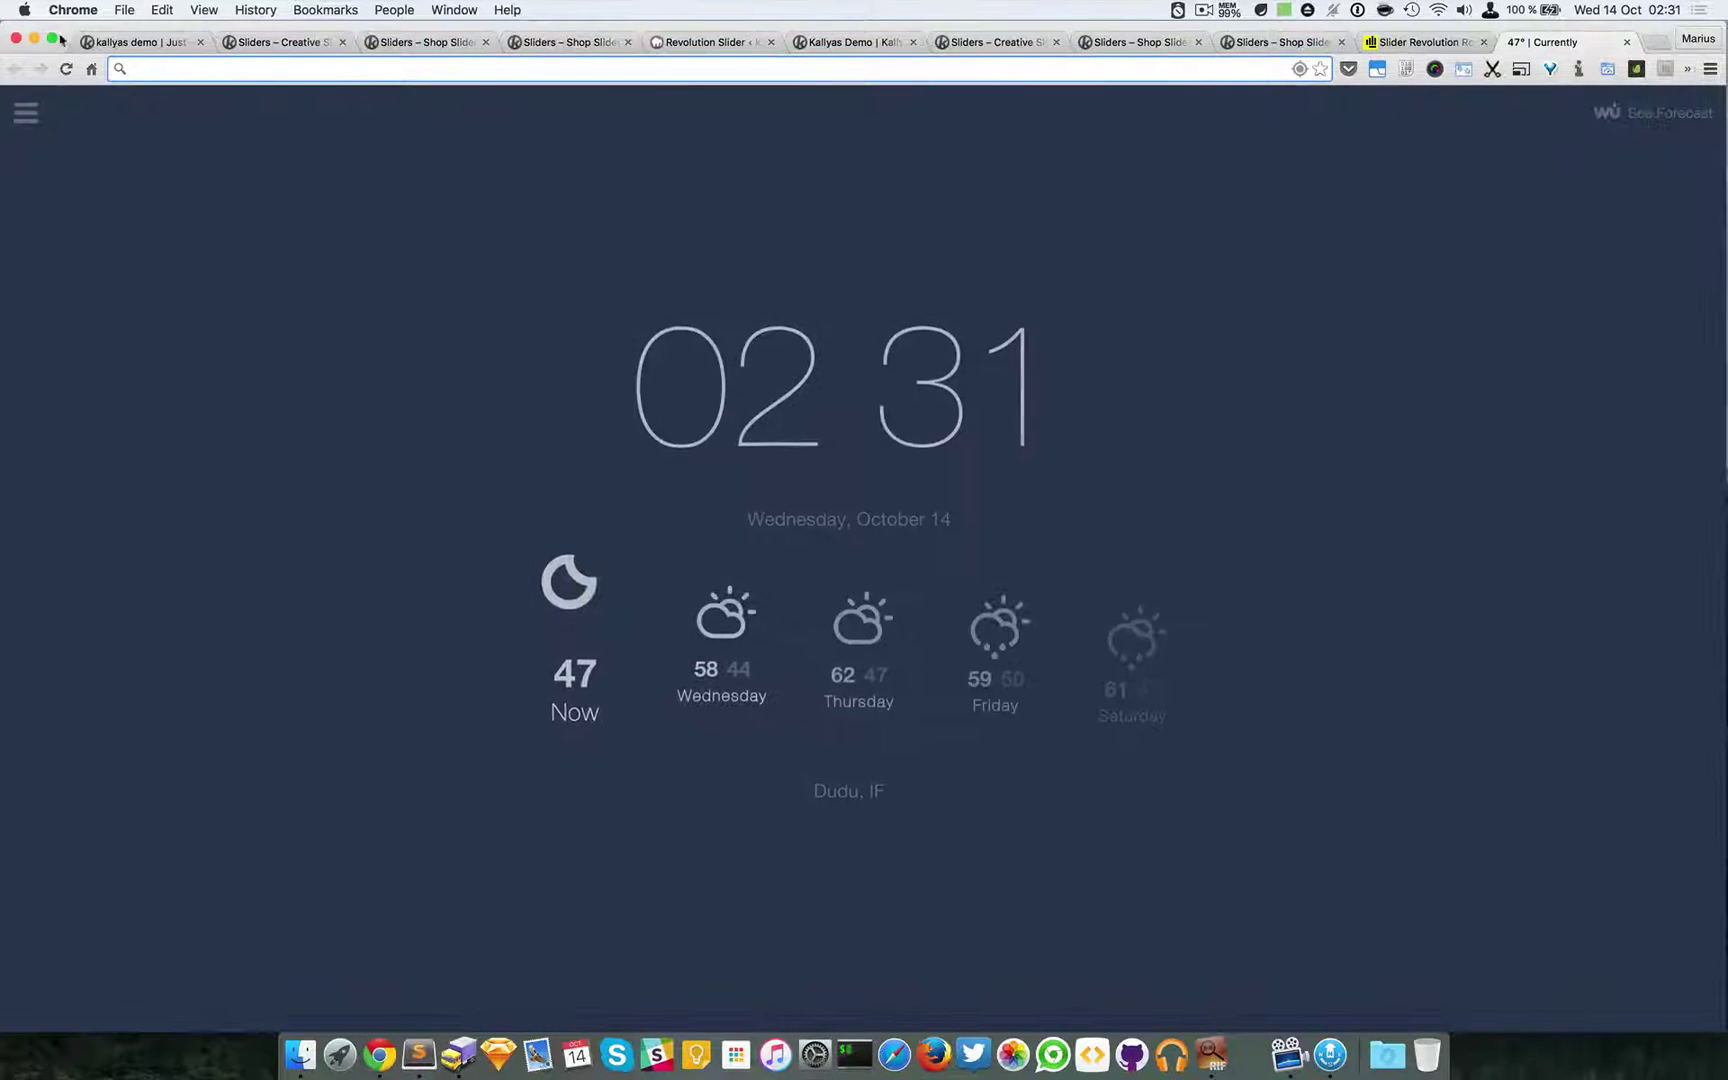
- Search Google for 'revolution slider documentation' and open the ThemePunch 'Welcome to Slider Revolution' result
click(90, 71)
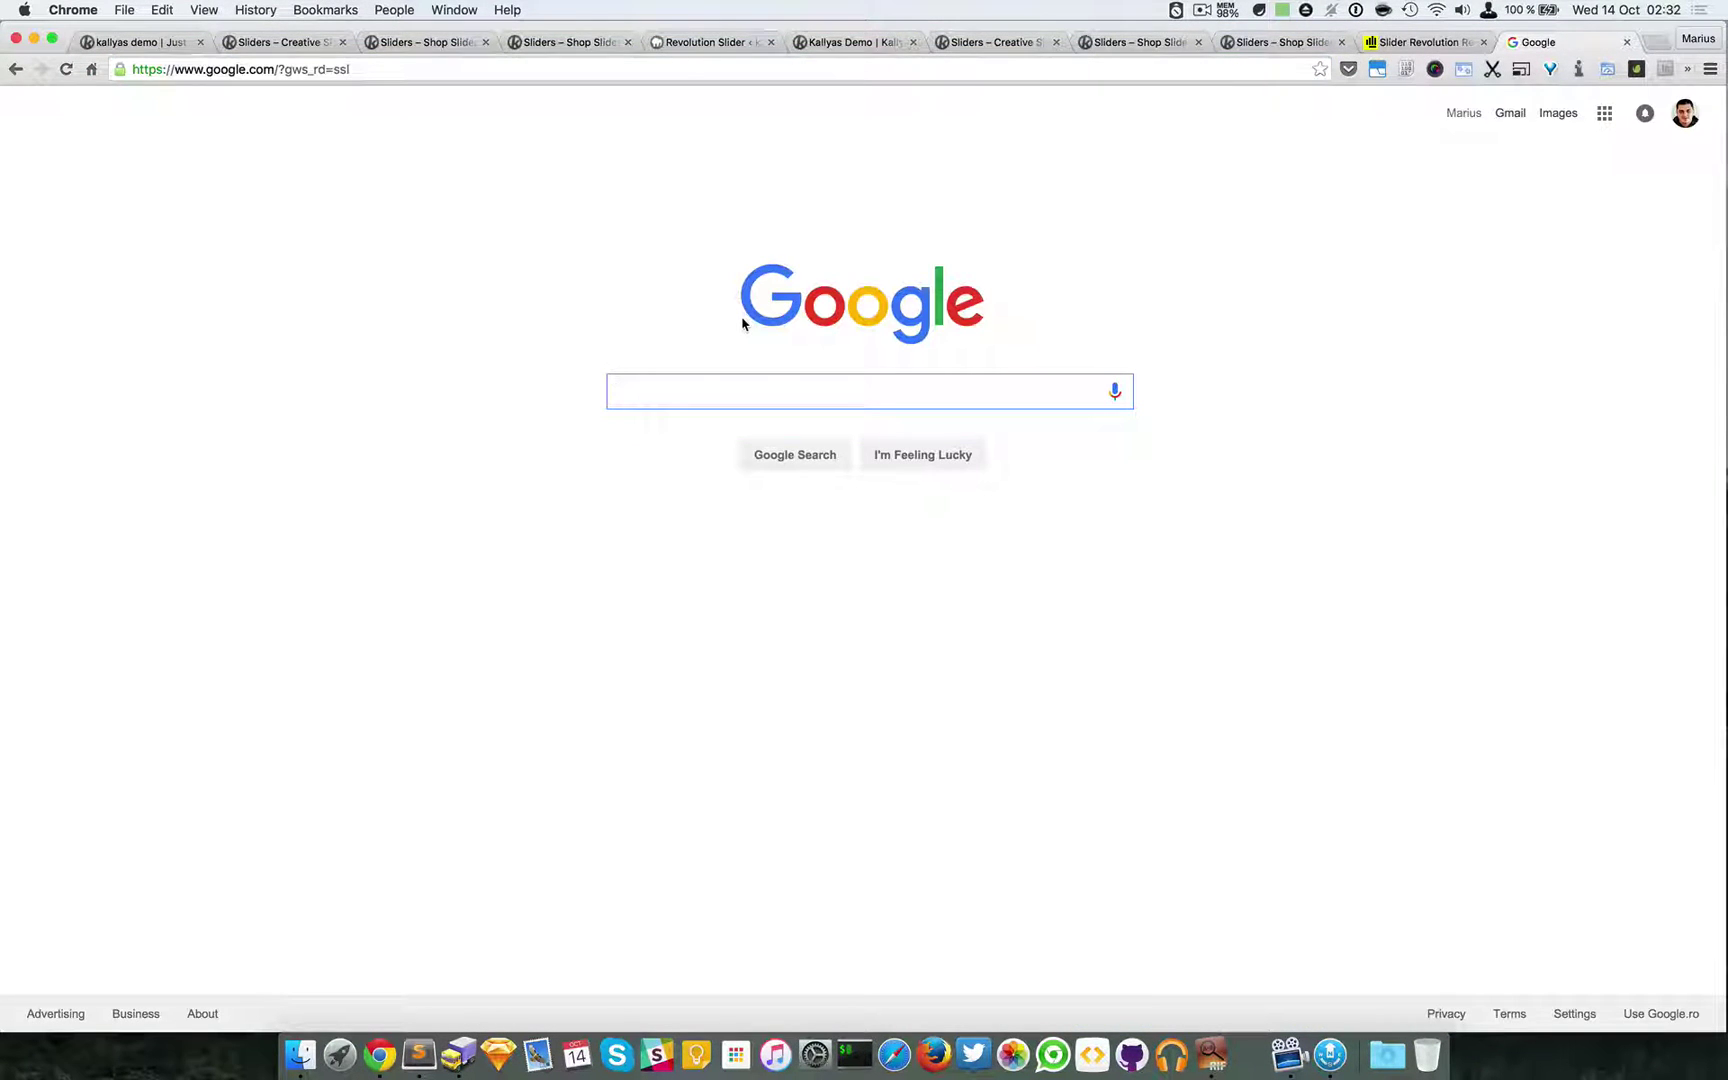
text(rev)
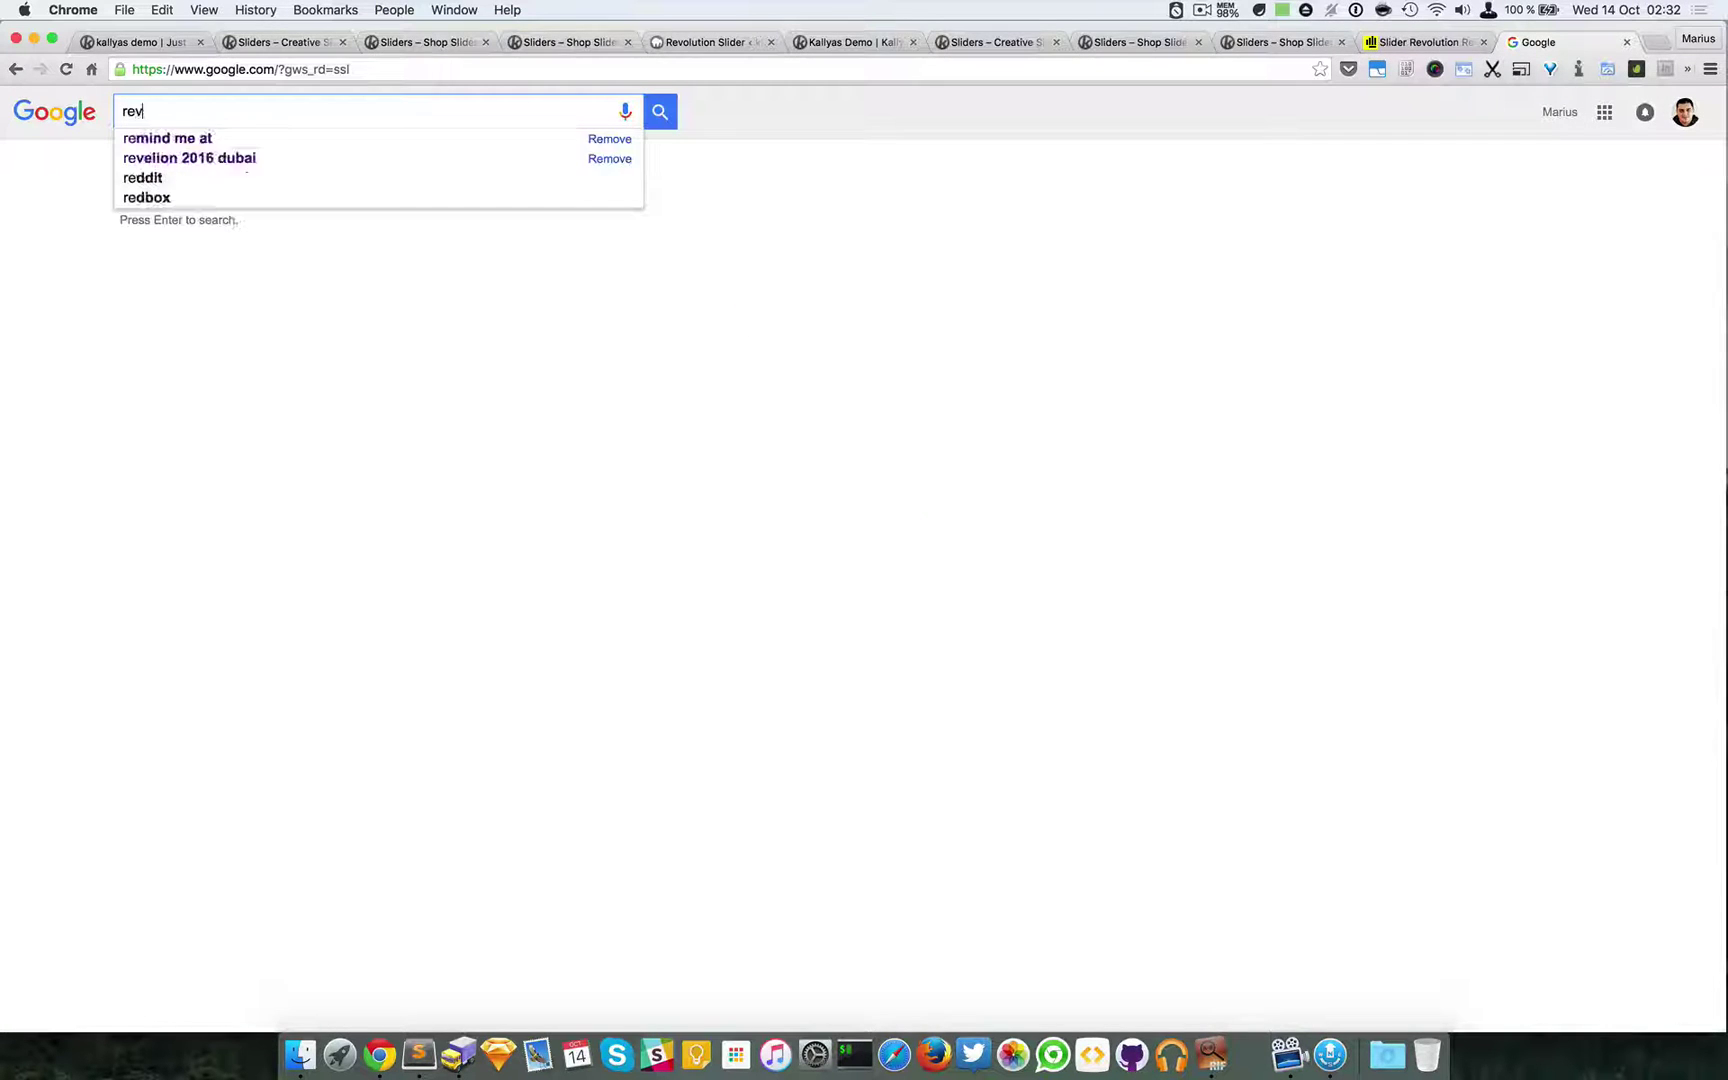
text(olution slider )
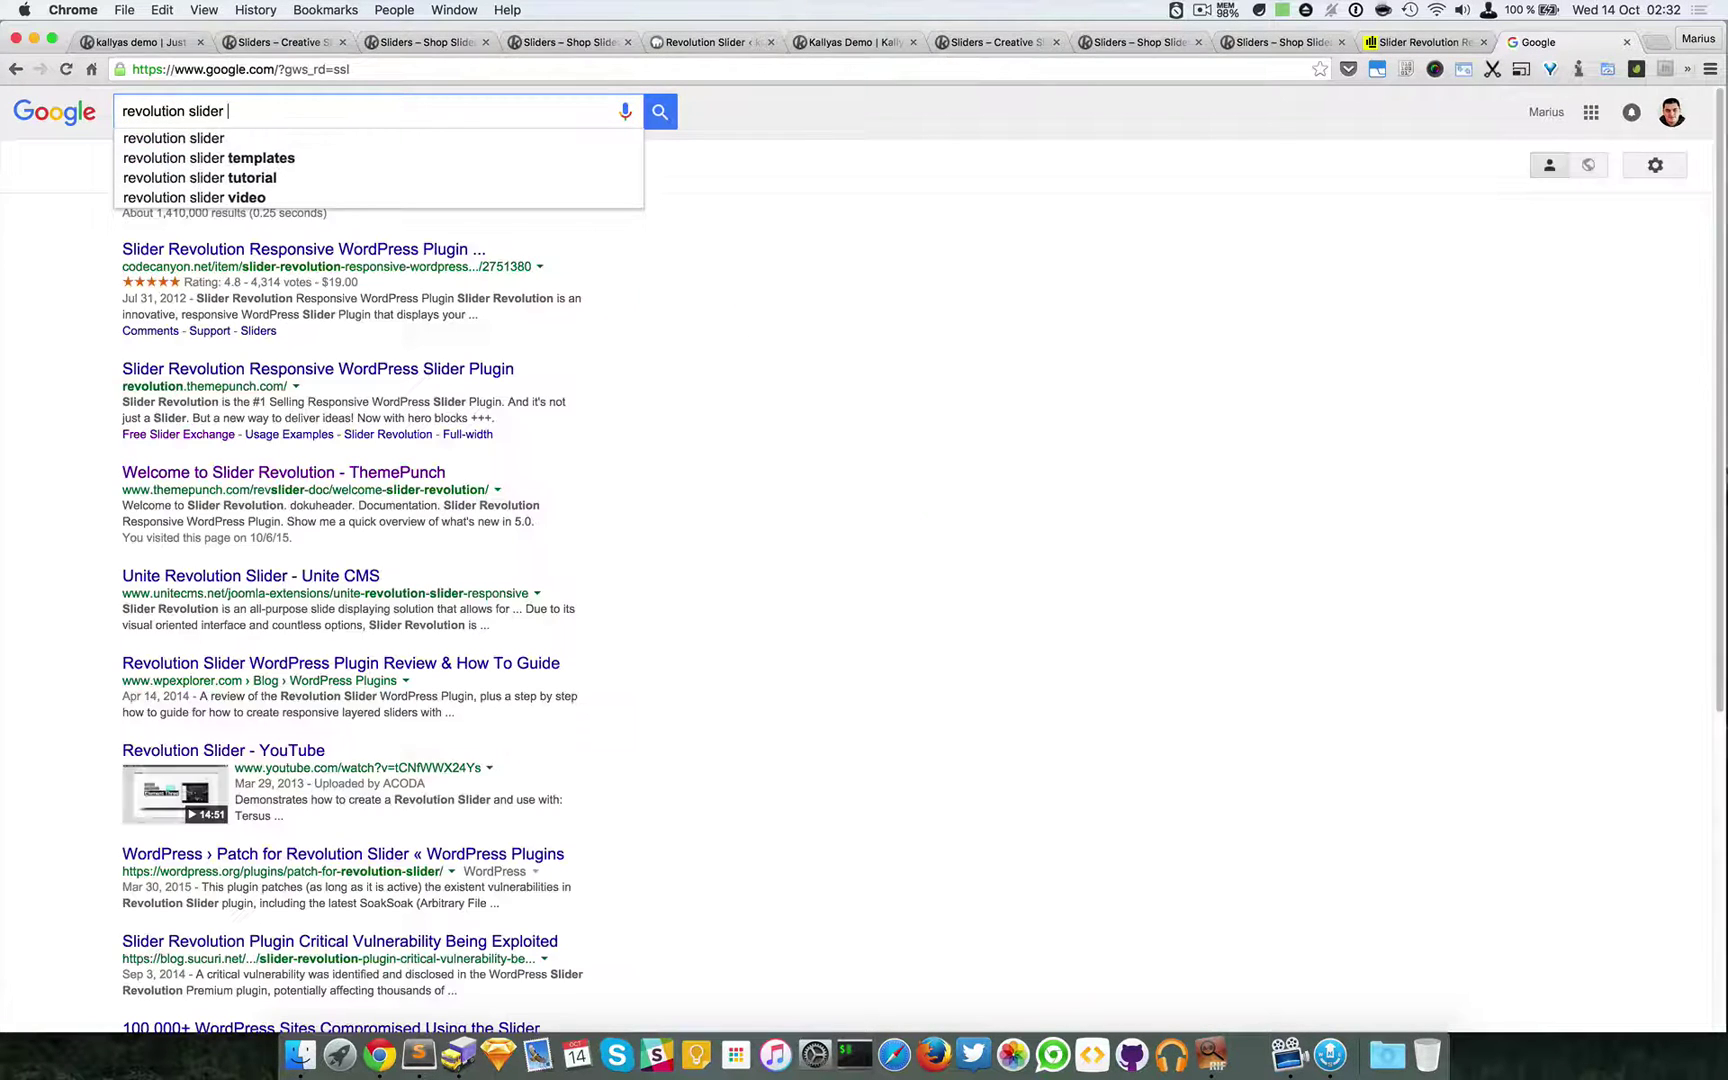
text(documentation)
key(Return)
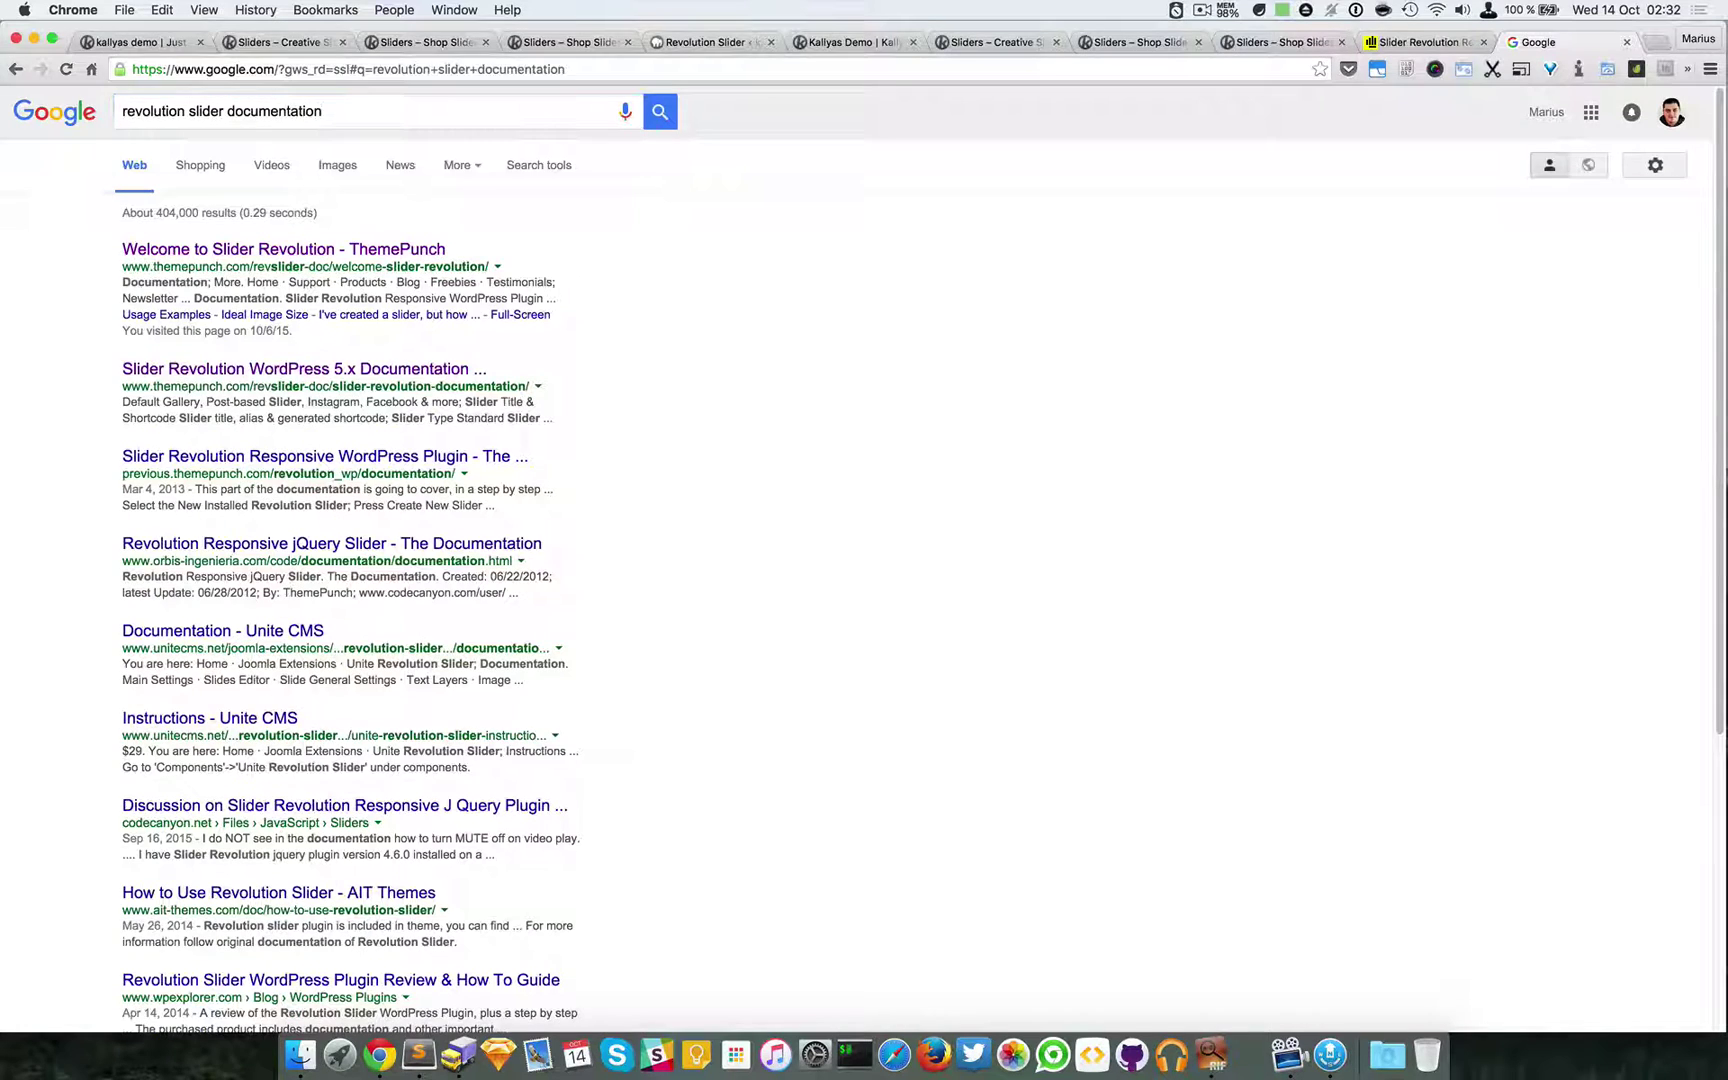
click(369, 252)
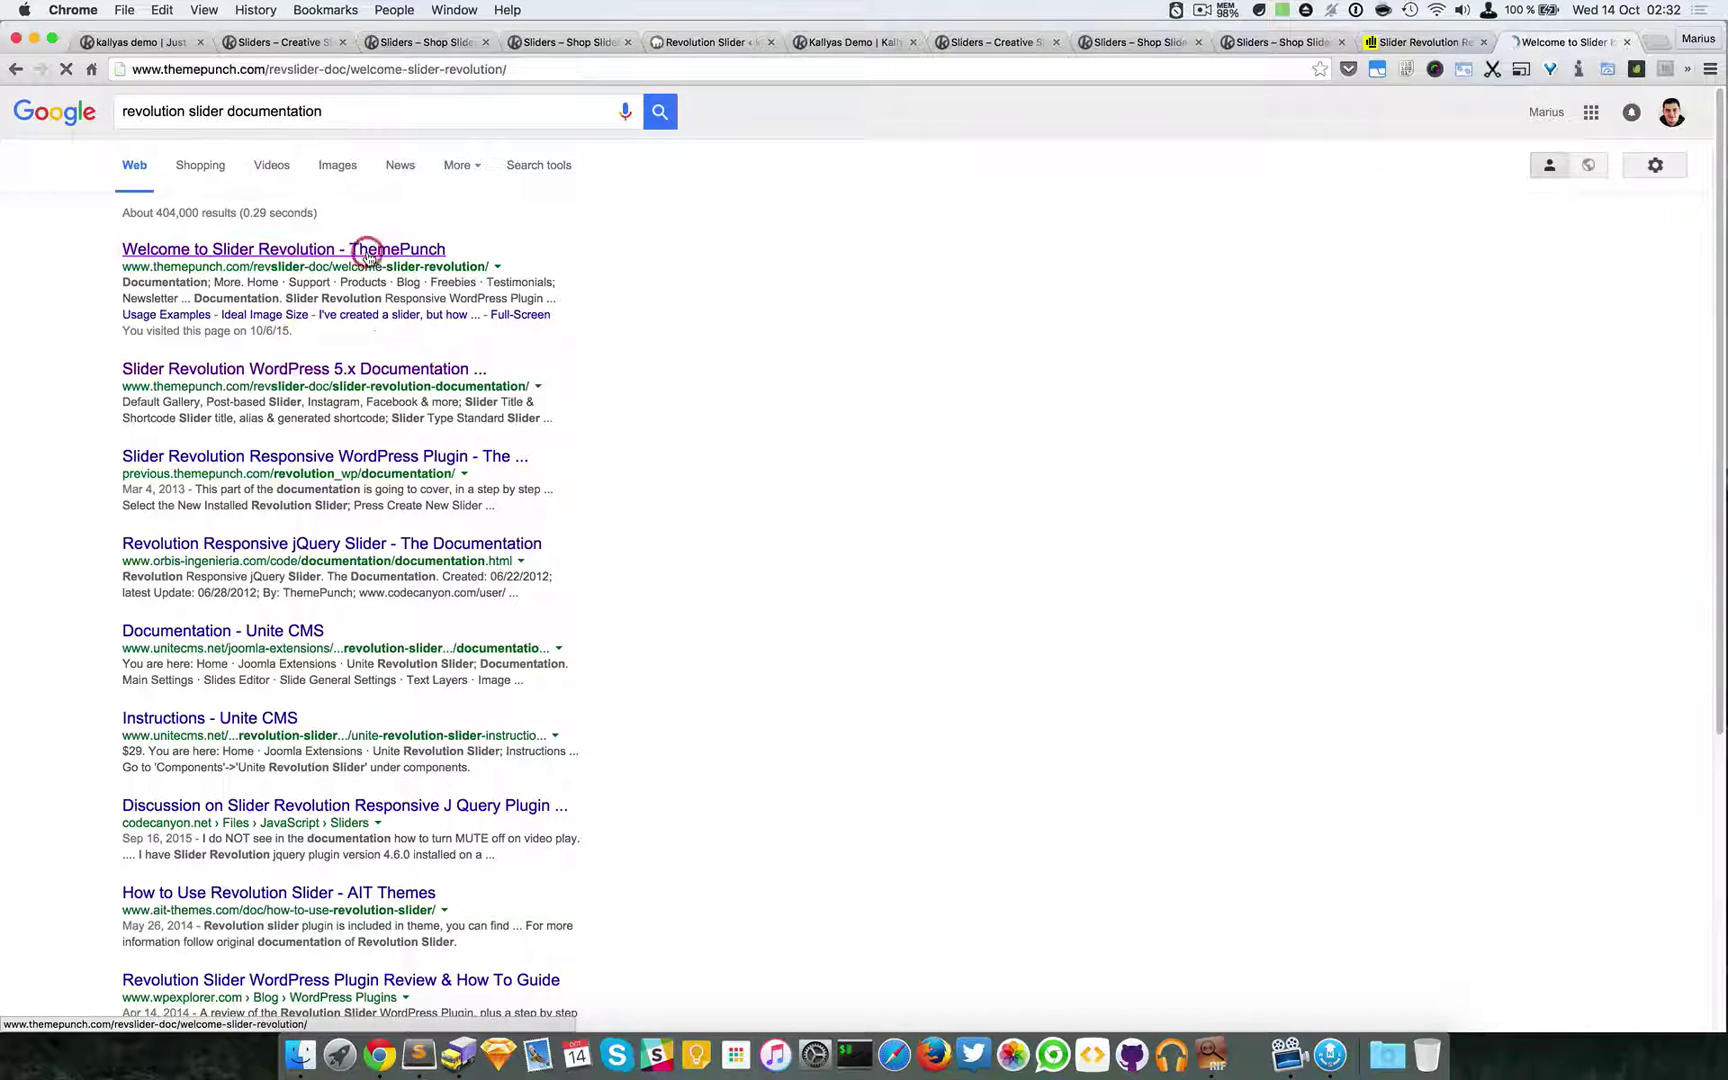
- Scroll down the Welcome page and open the New Documentation 5.0+
scroll(788, 504, down, 2)
scroll(790, 516, down, 5)
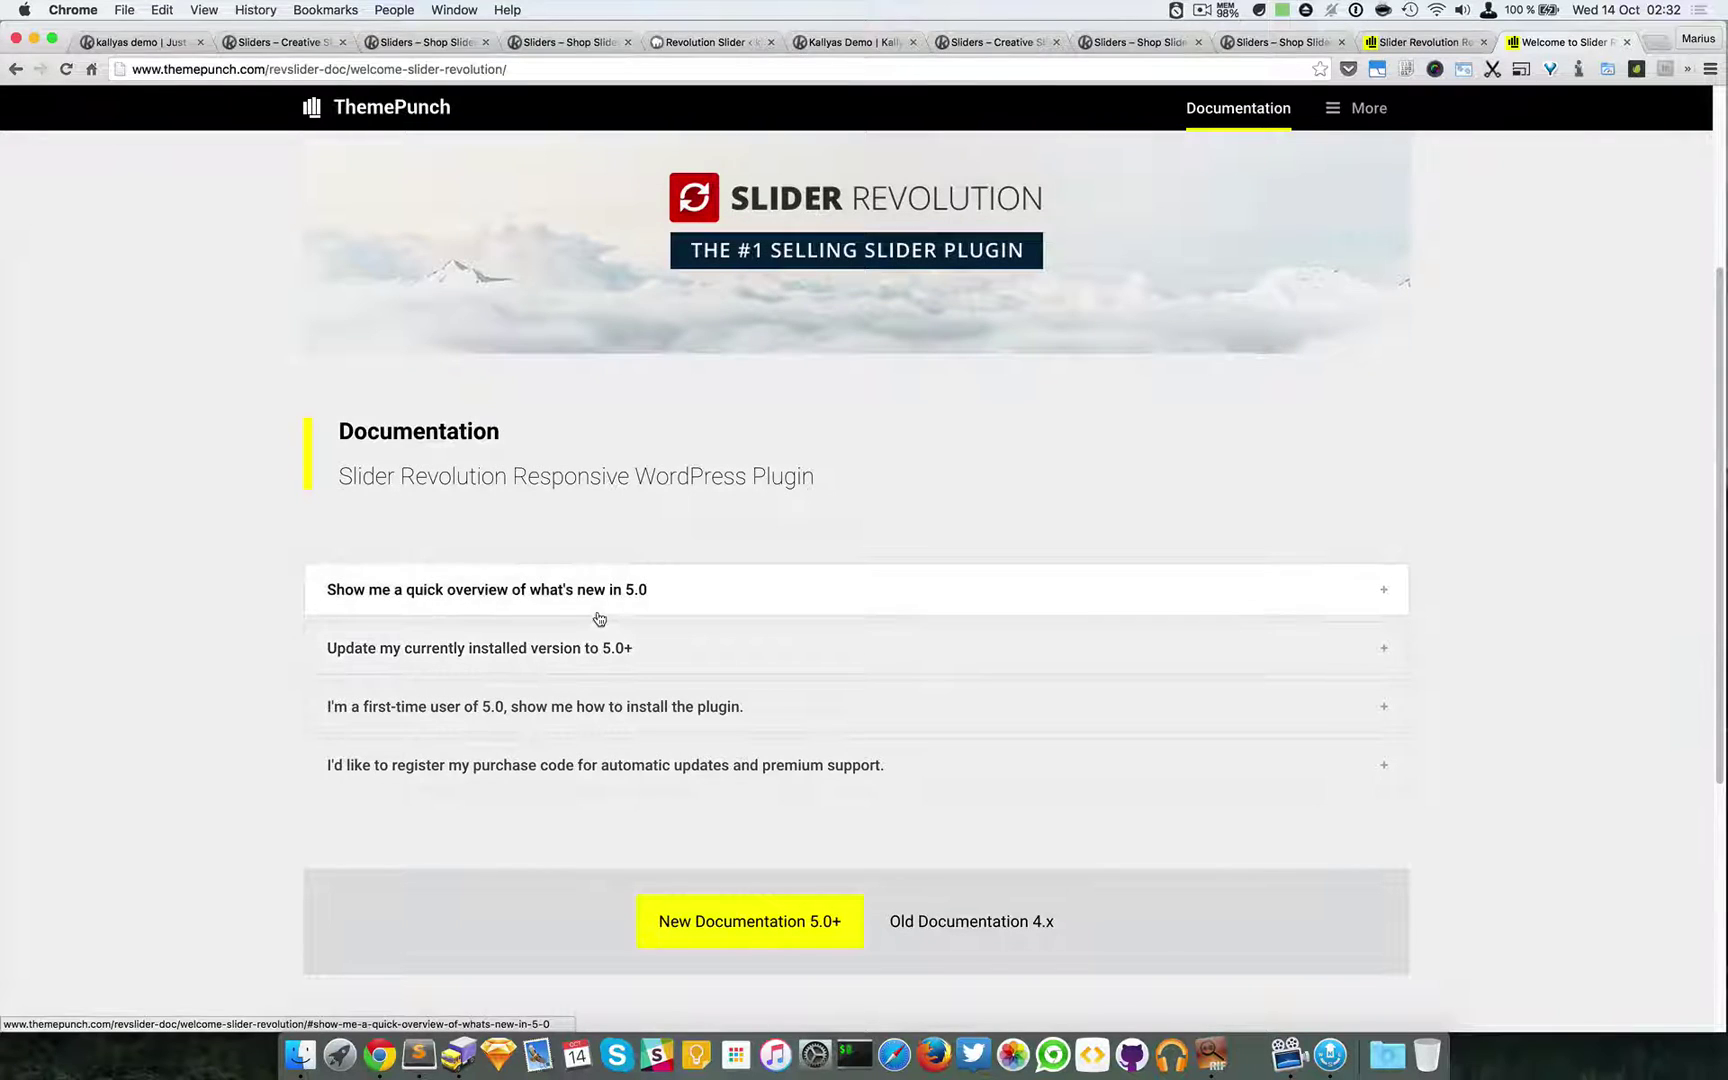
scroll(720, 600, down, 3)
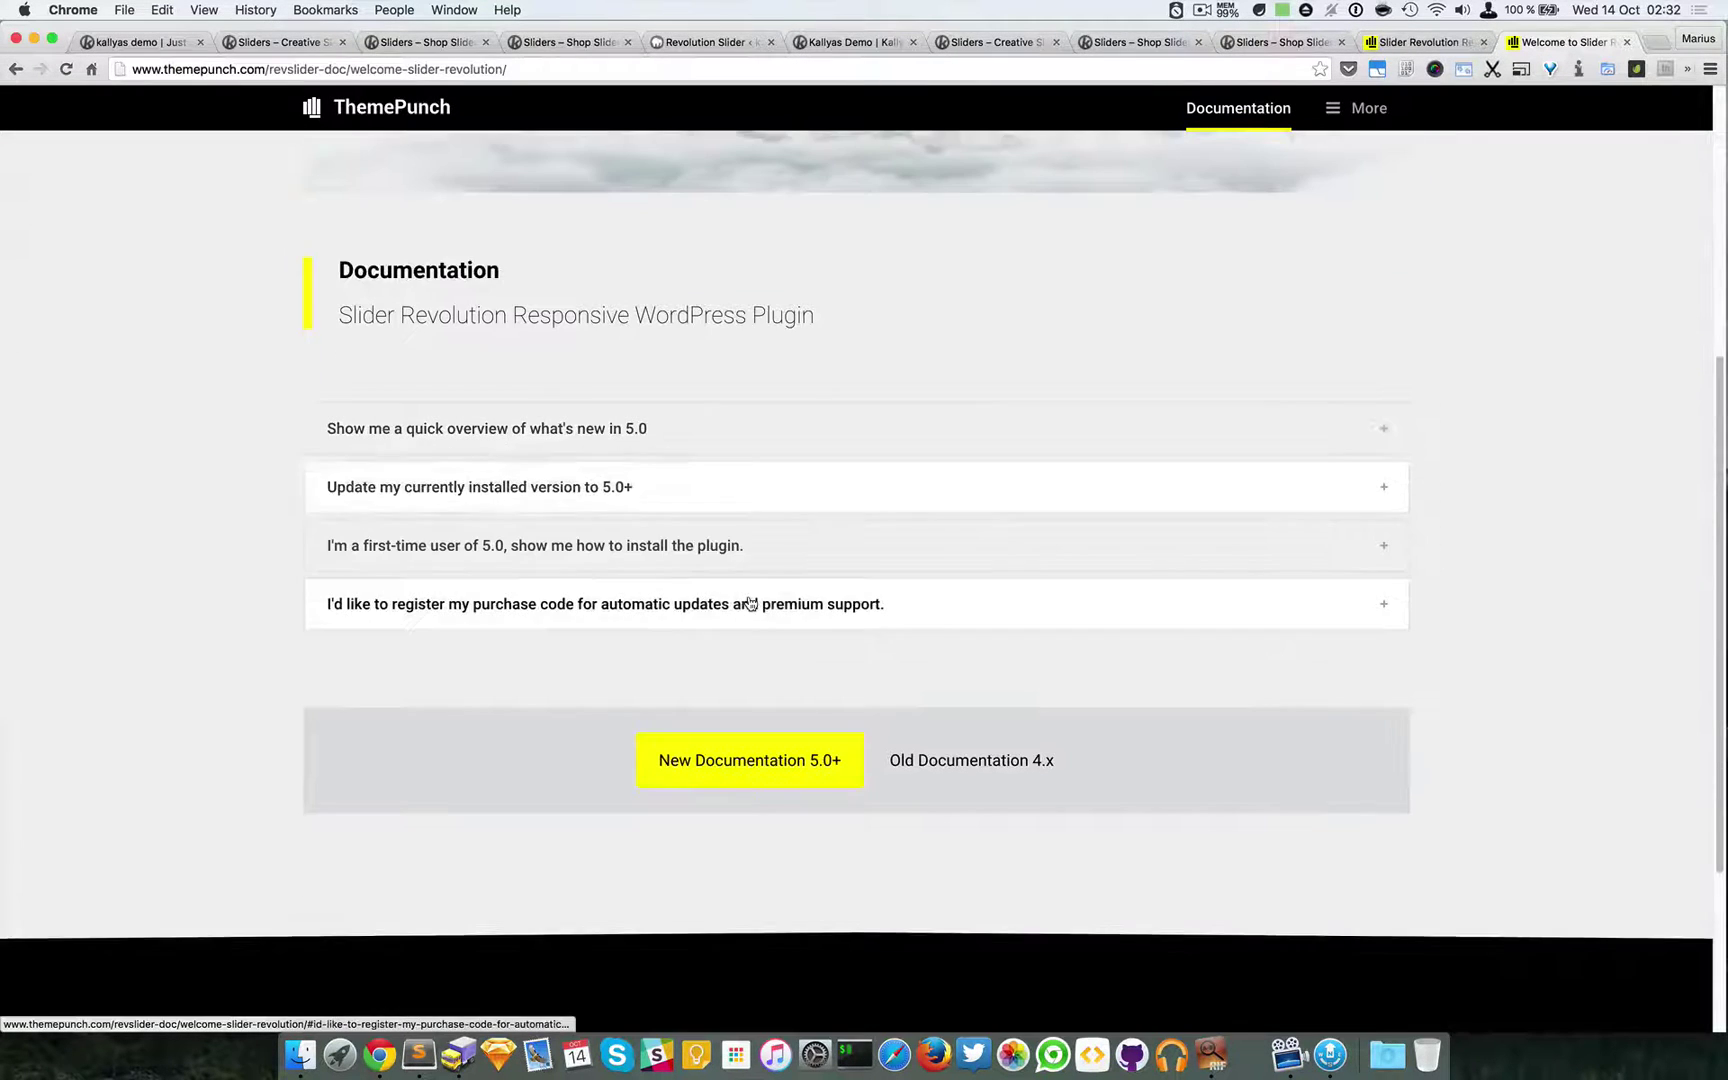
click(743, 769)
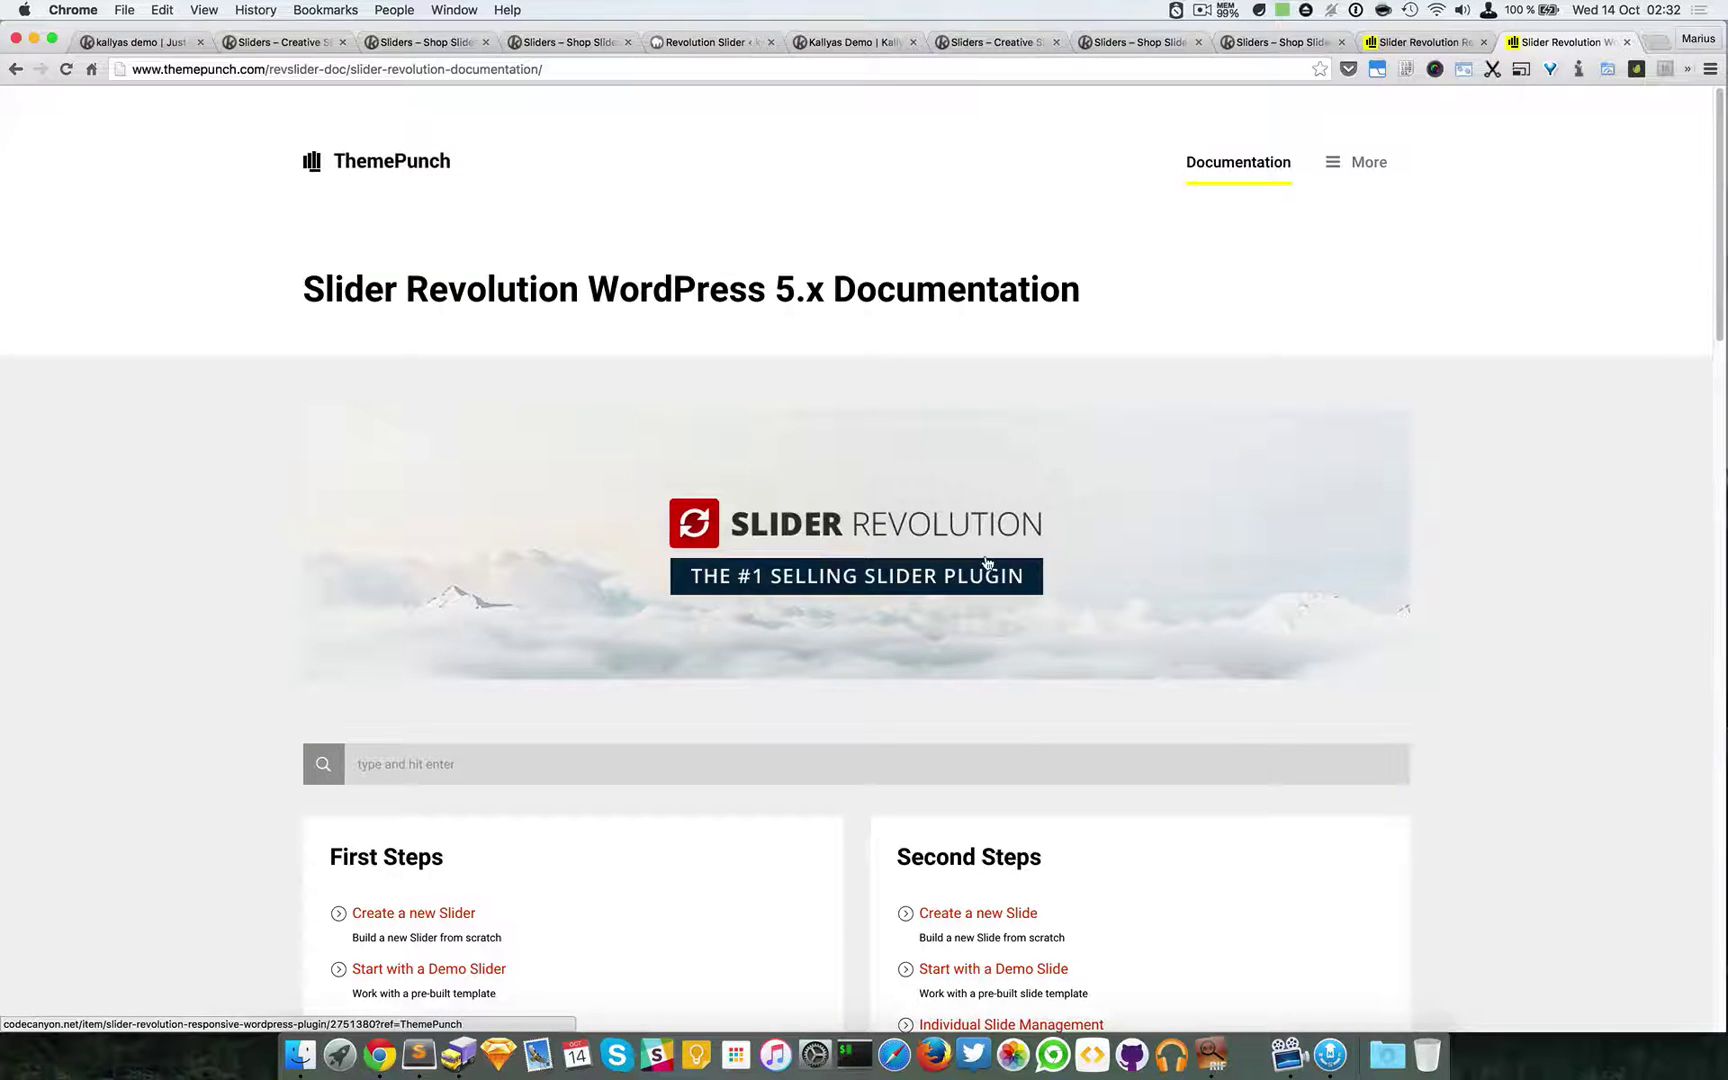
- Scroll through the documentation topics like Slider Setup and Responsive Settings, then back up
scroll(1419, 536, down, 5)
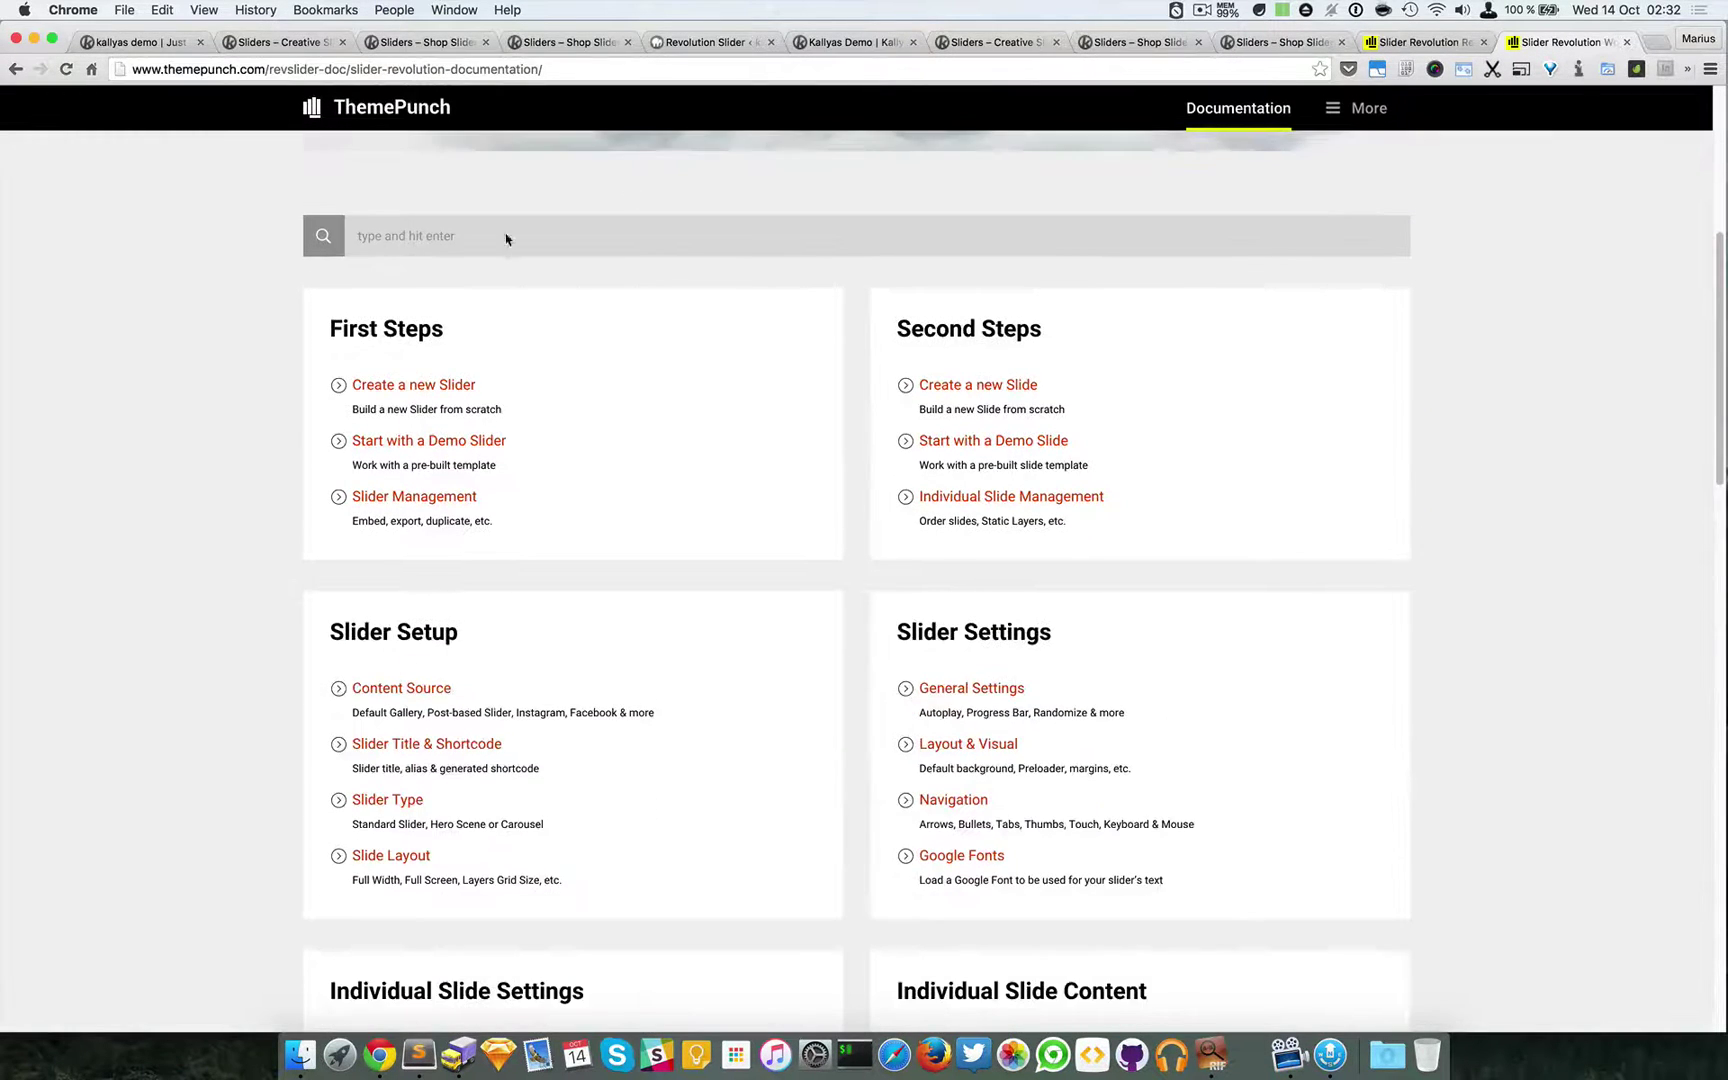
scroll(506, 238, down, 7)
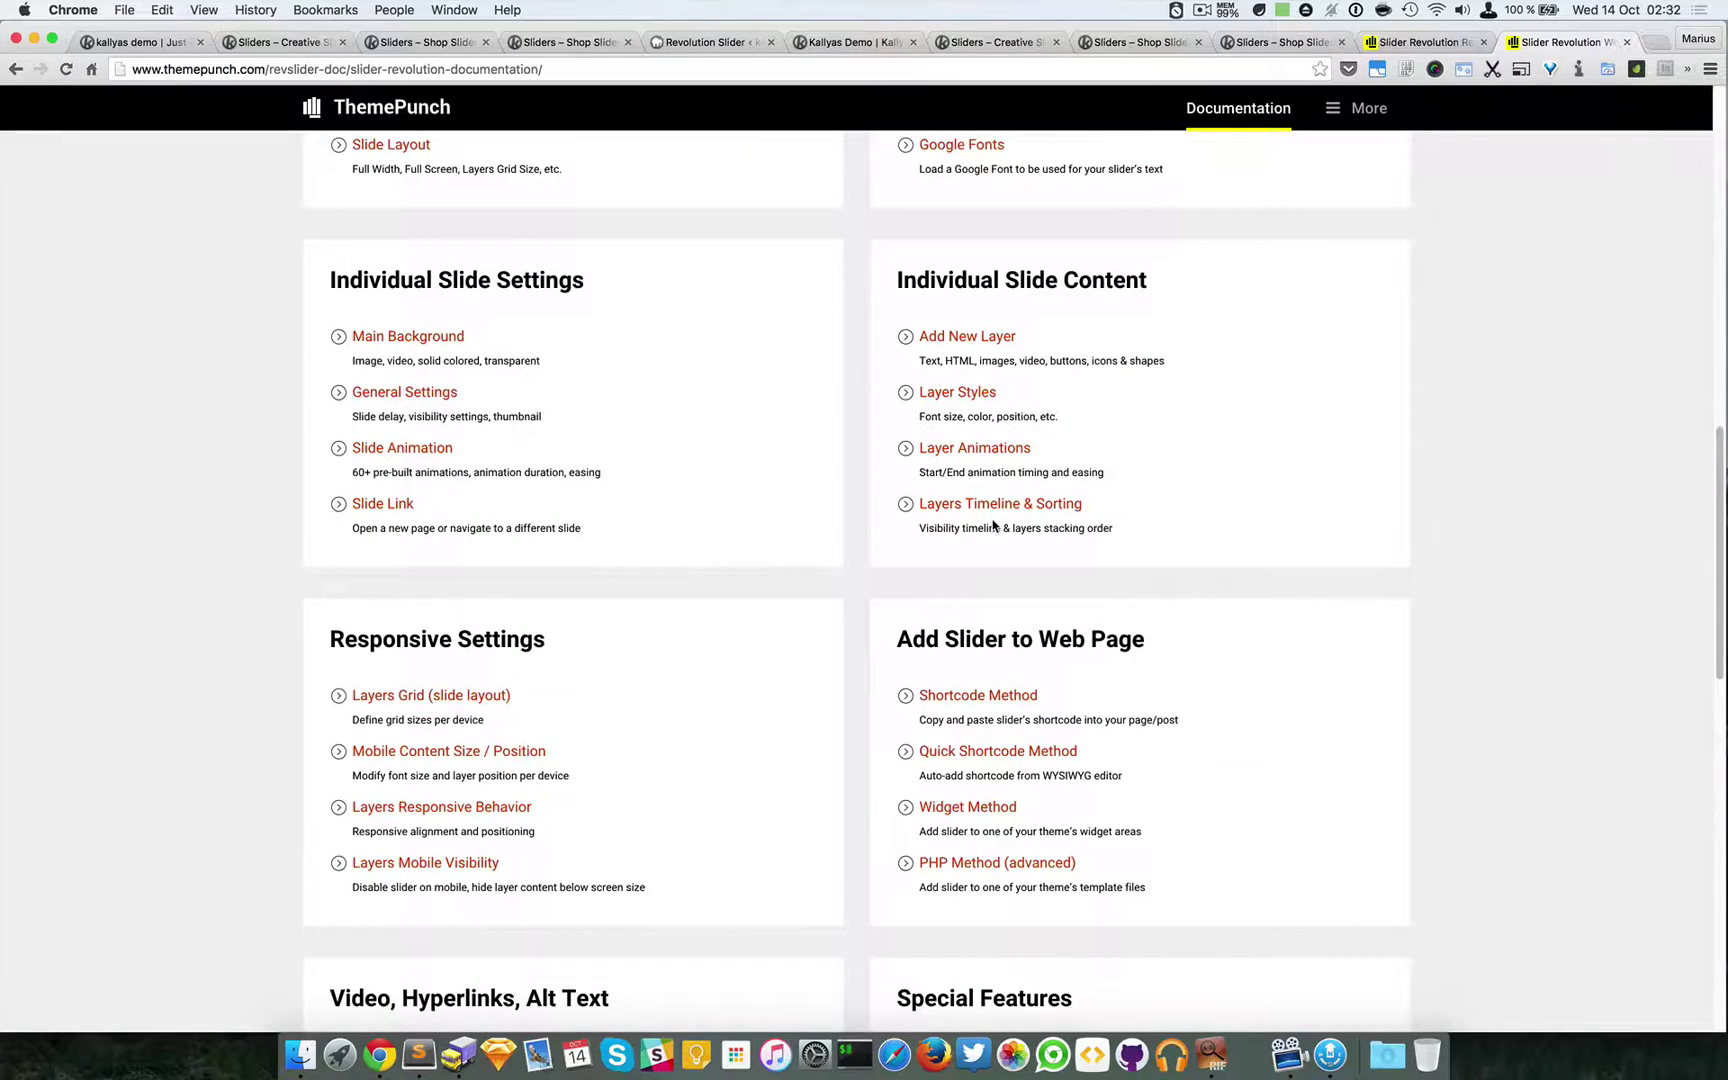
scroll(993, 524, down, 4)
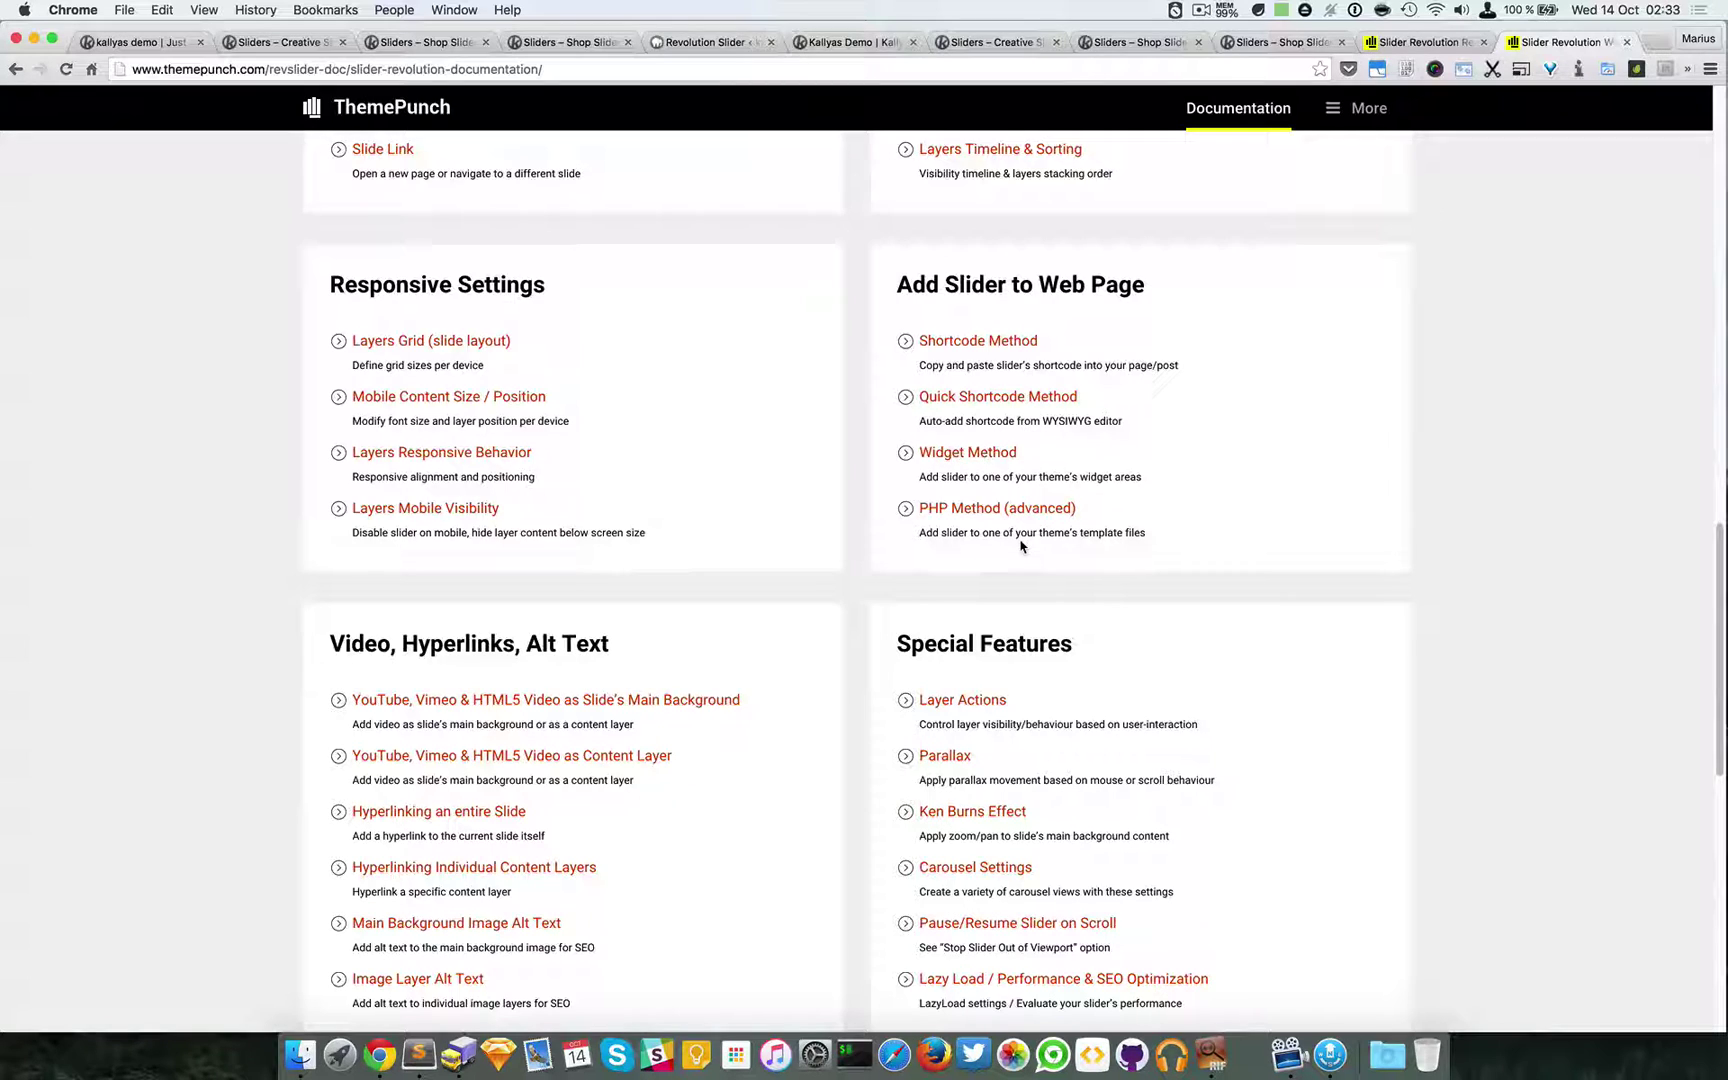
scroll(1487, 655, up, 6)
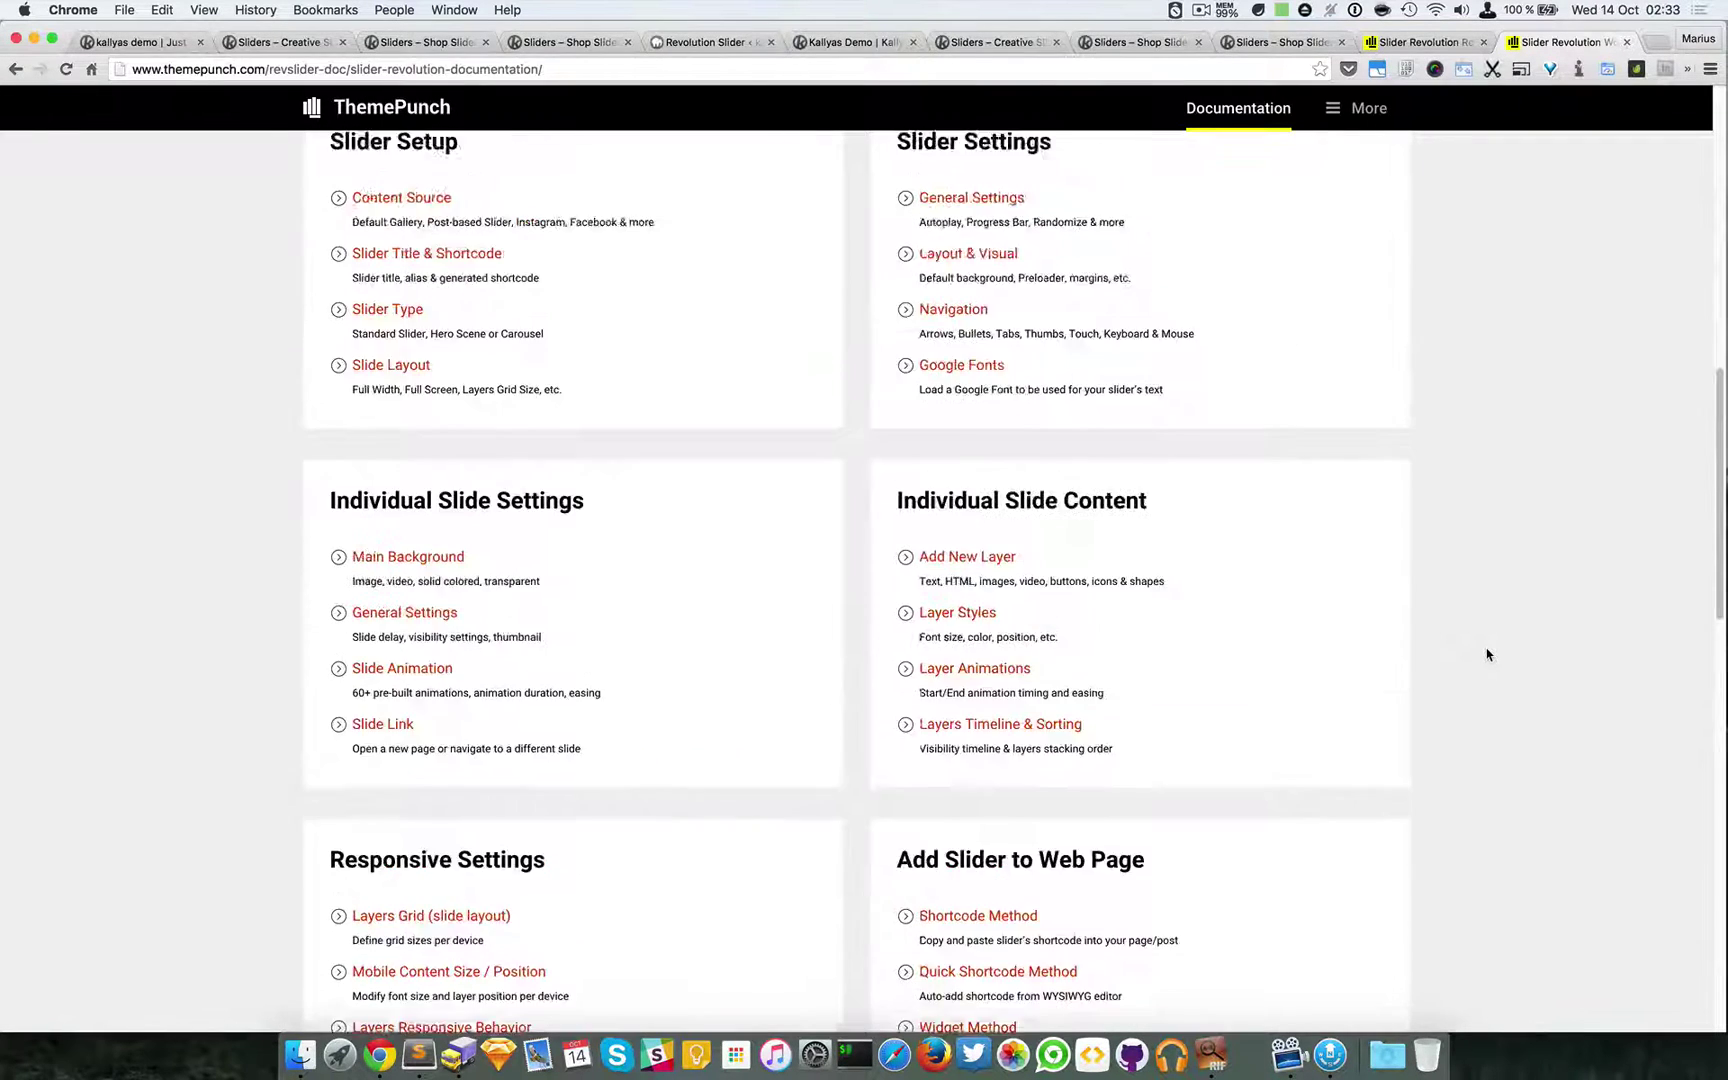
scroll(1487, 655, up, 10)
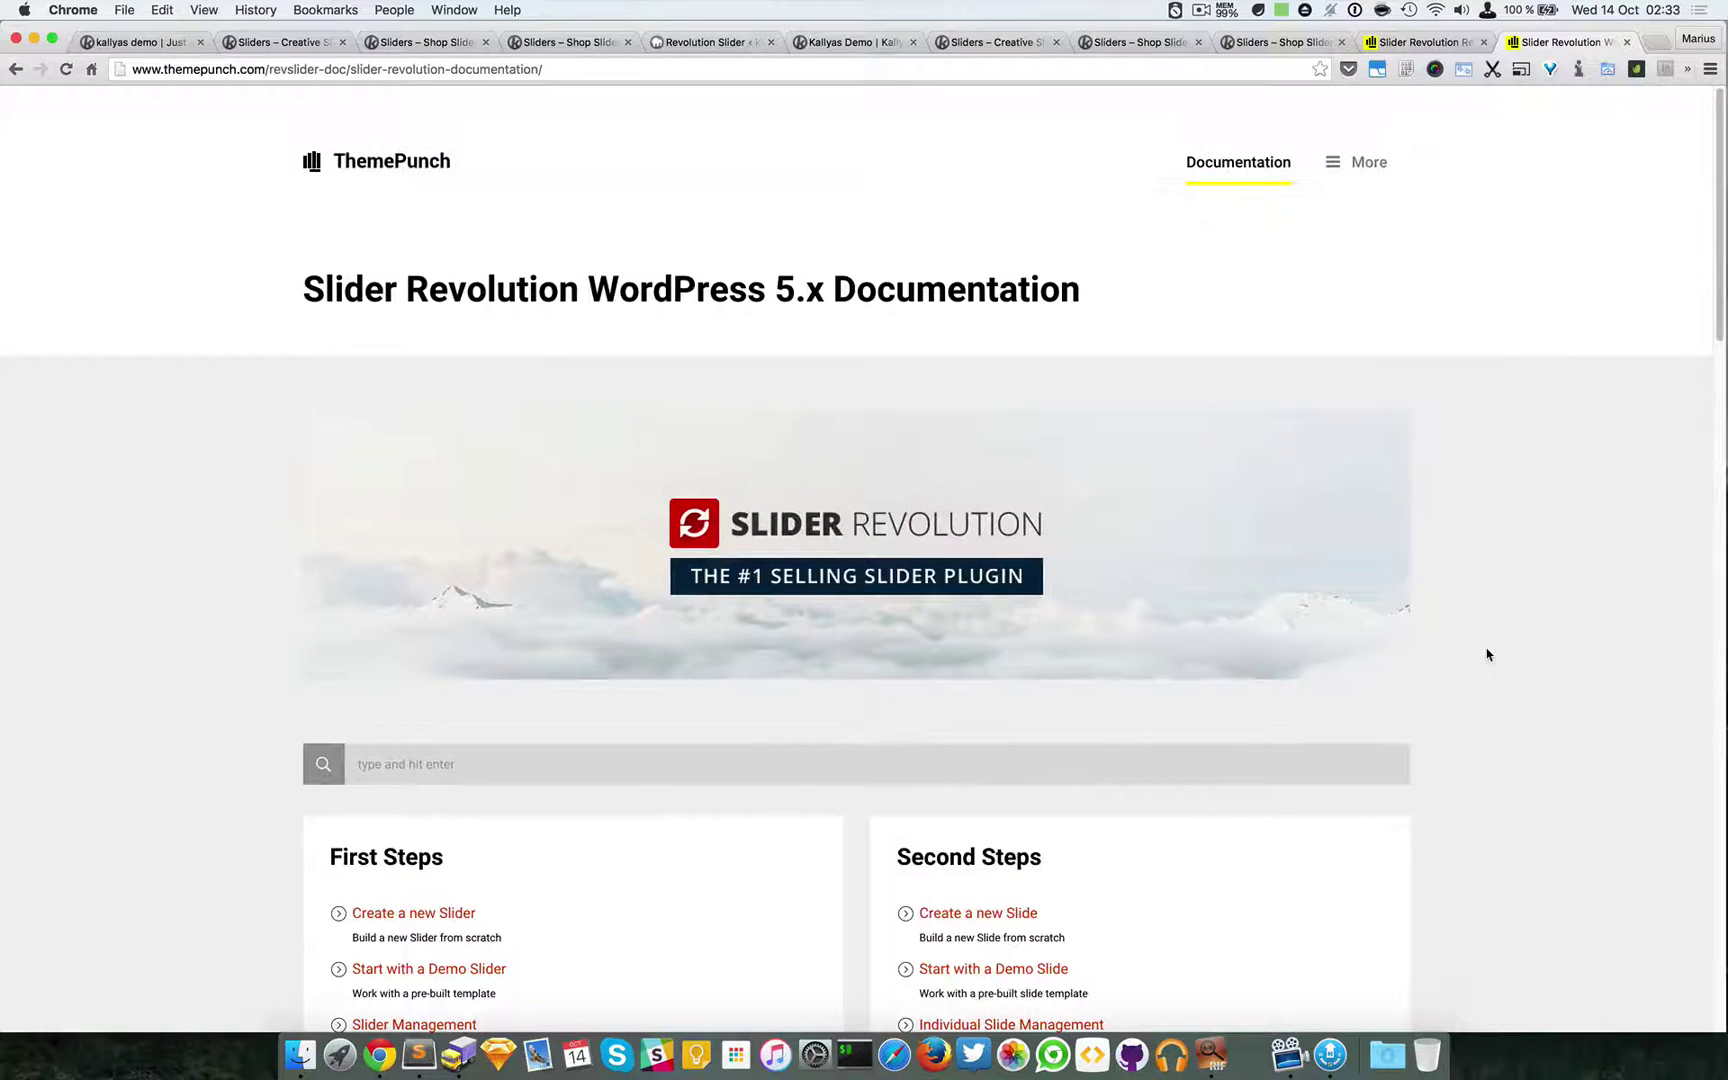